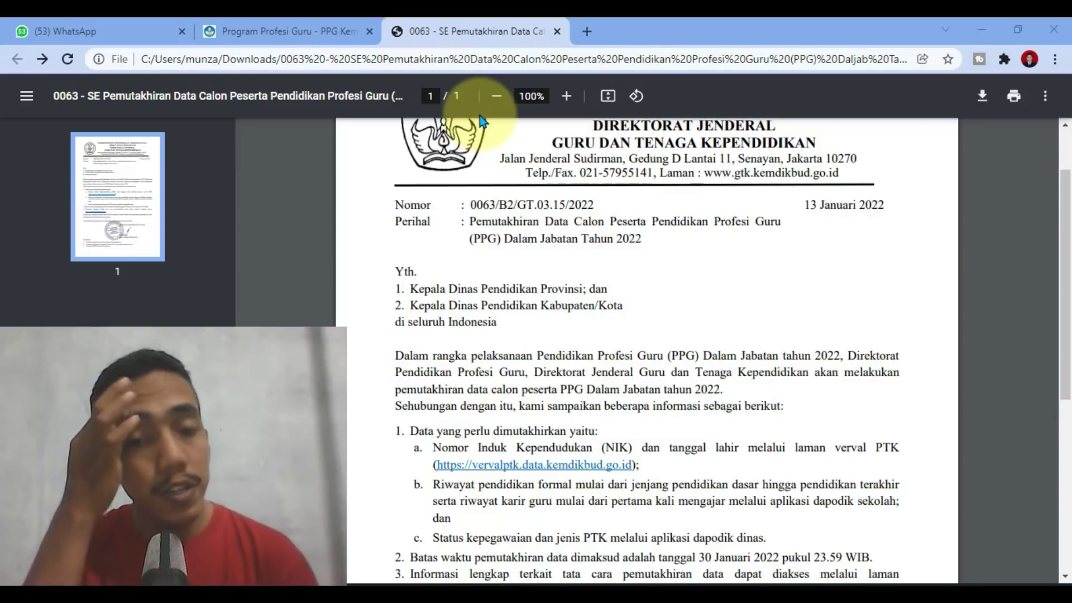
Step: Follow the circular's vervalptk link and log in through Kemdikbud SSO to reach Daftar PTK
scroll(570, 290, down, 3)
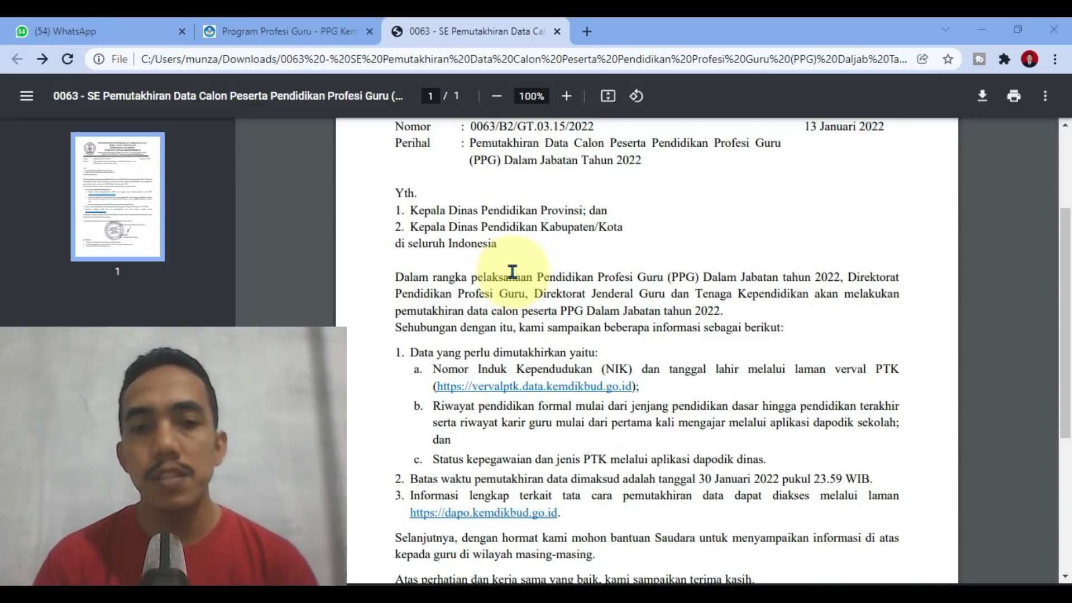
scroll(511, 472, down, 1)
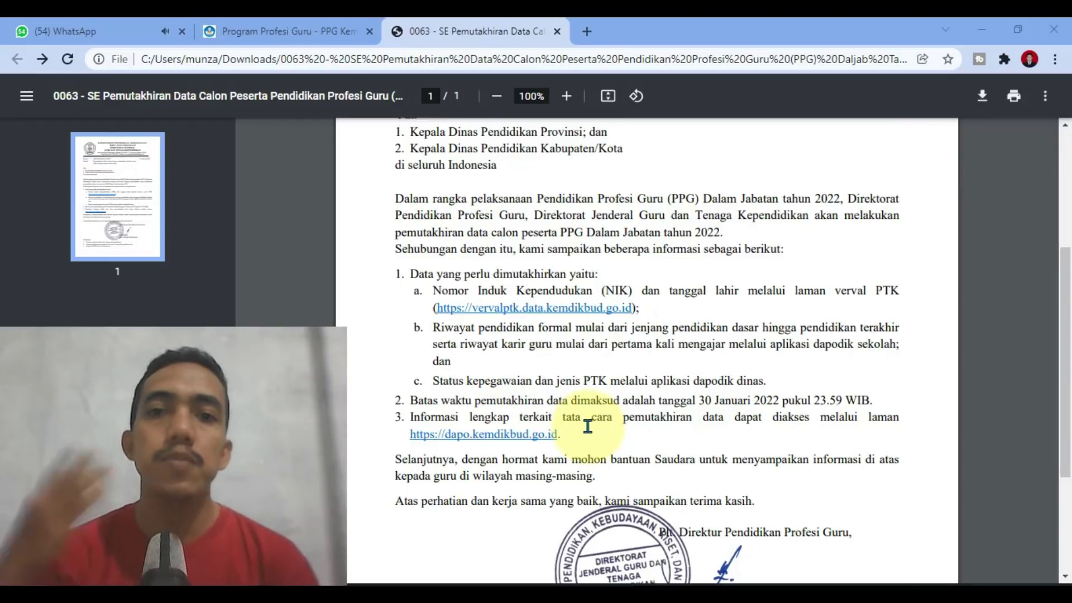
scroll(588, 426, up, 3)
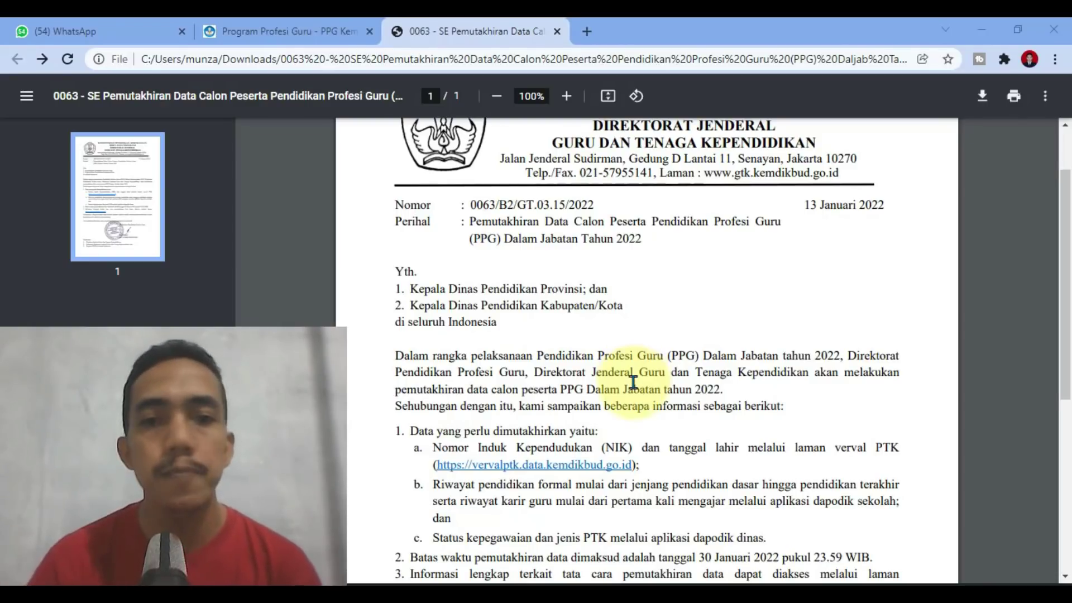
scroll(633, 380, down, 3)
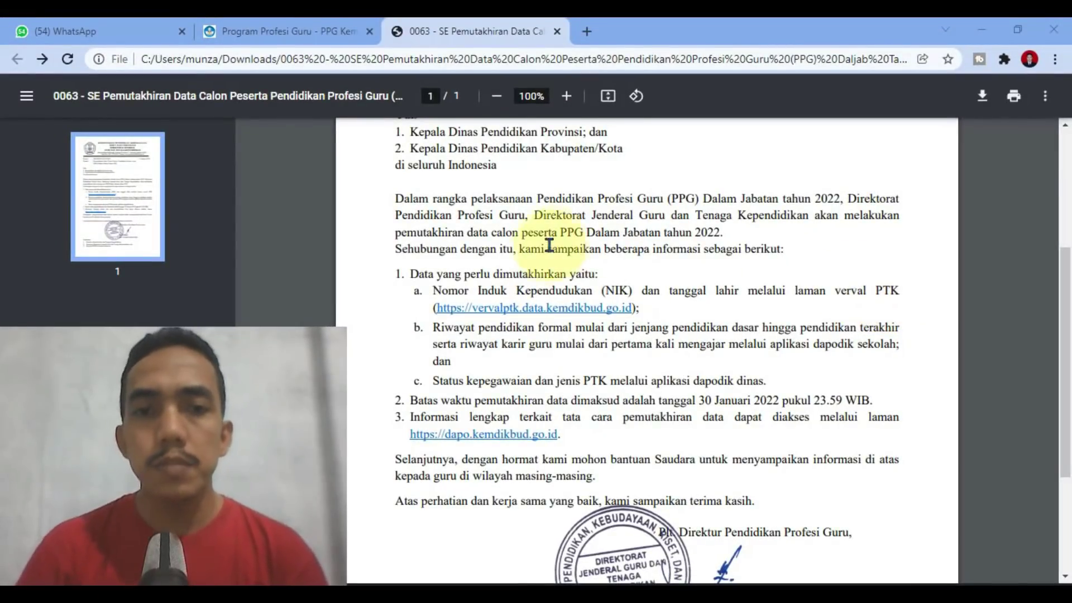
click(490, 315)
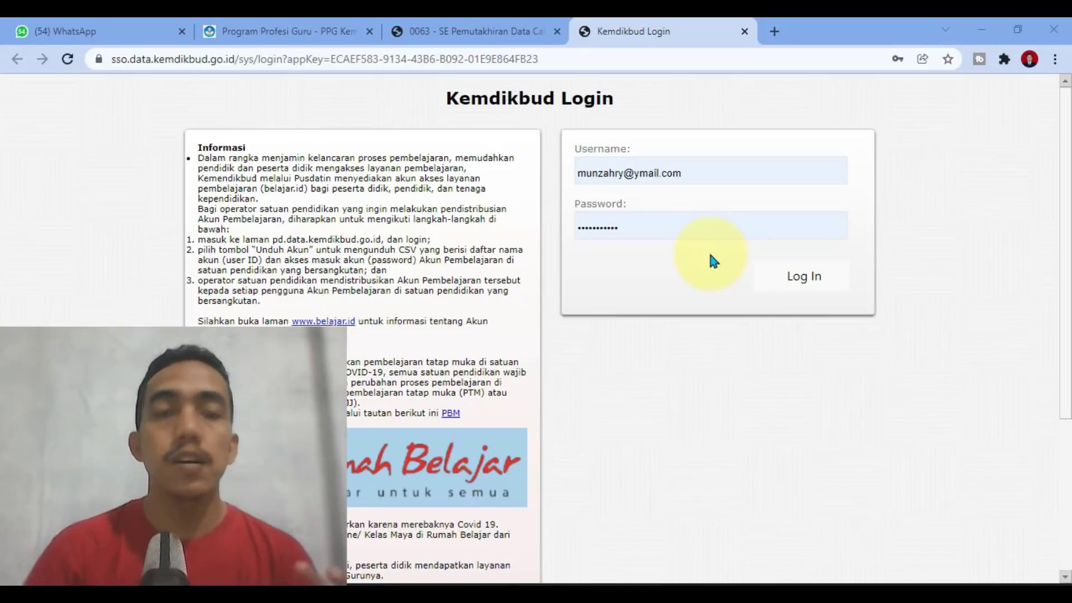
click(792, 275)
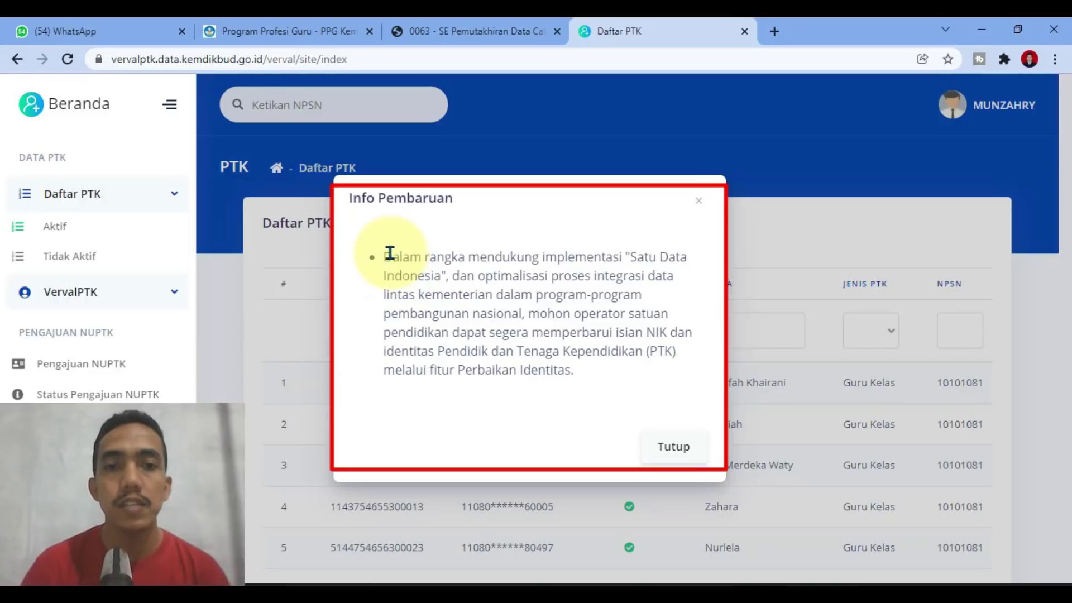
Step: Highlight the Info Pembaruan notice's text about updating NIK, line by line
drag(386, 254, 701, 277)
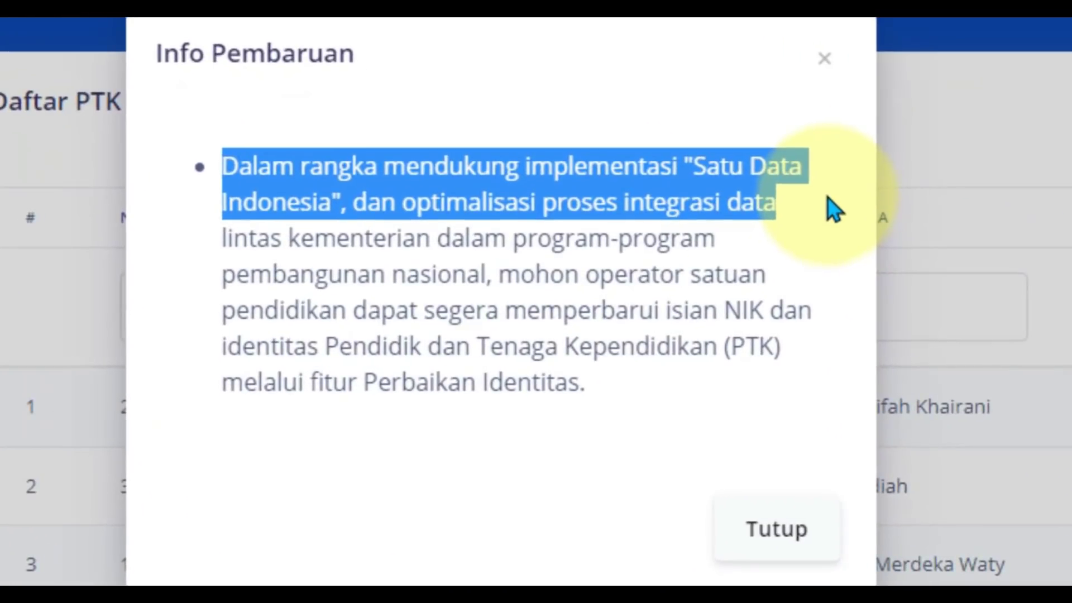
drag(834, 210, 824, 266)
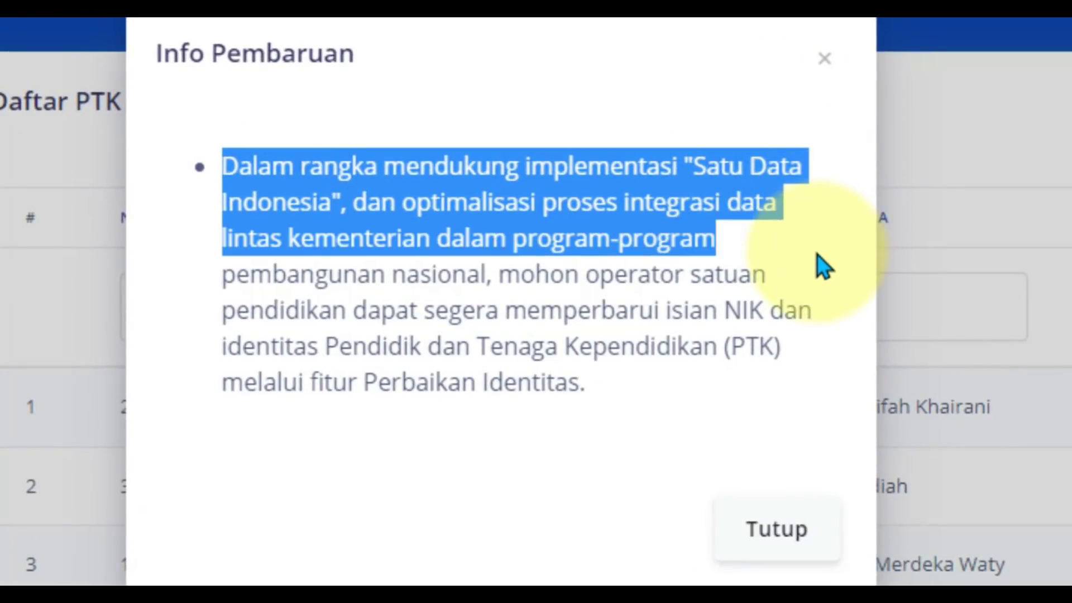
drag(824, 266, 771, 408)
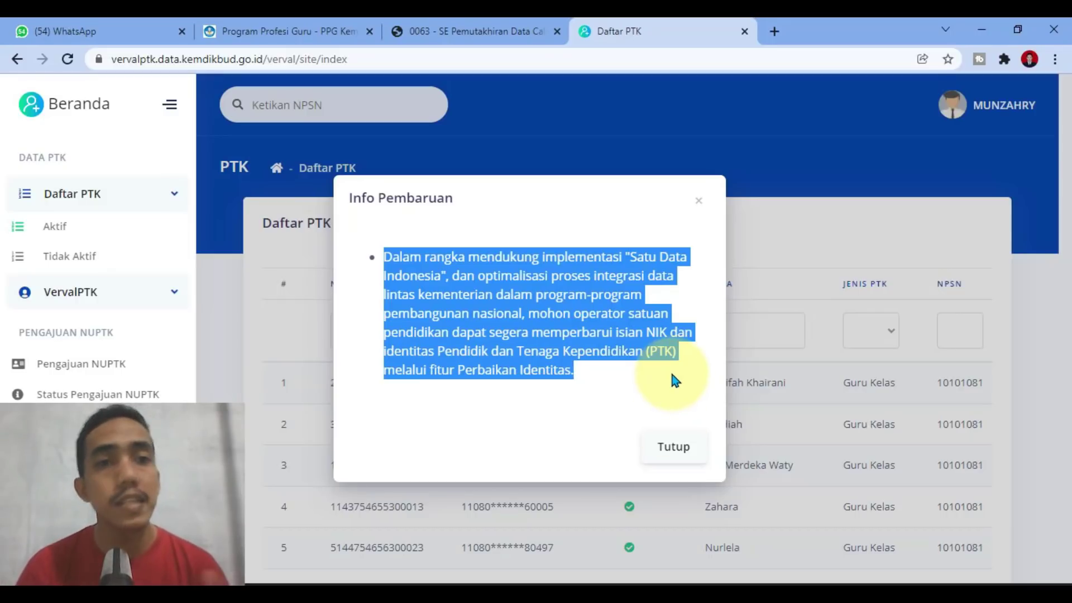
Step: Close the notice and verify all 23 staff in Daftar PTK show green check marks
click(676, 457)
scroll(458, 380, down, 4)
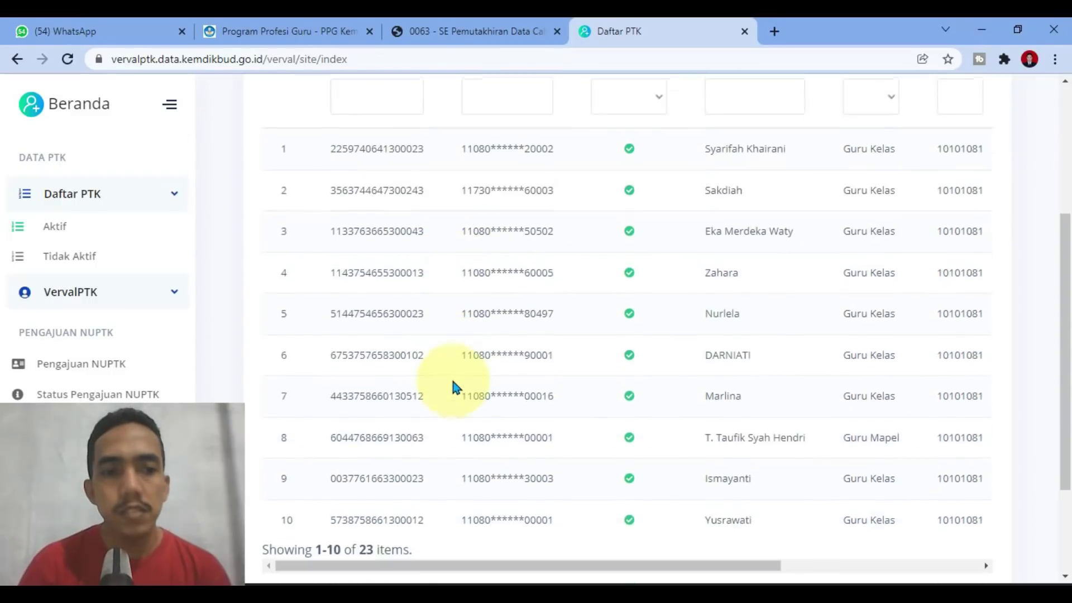
scroll(134, 329, down, 4)
scroll(84, 357, down, 1)
scroll(84, 347, up, 2)
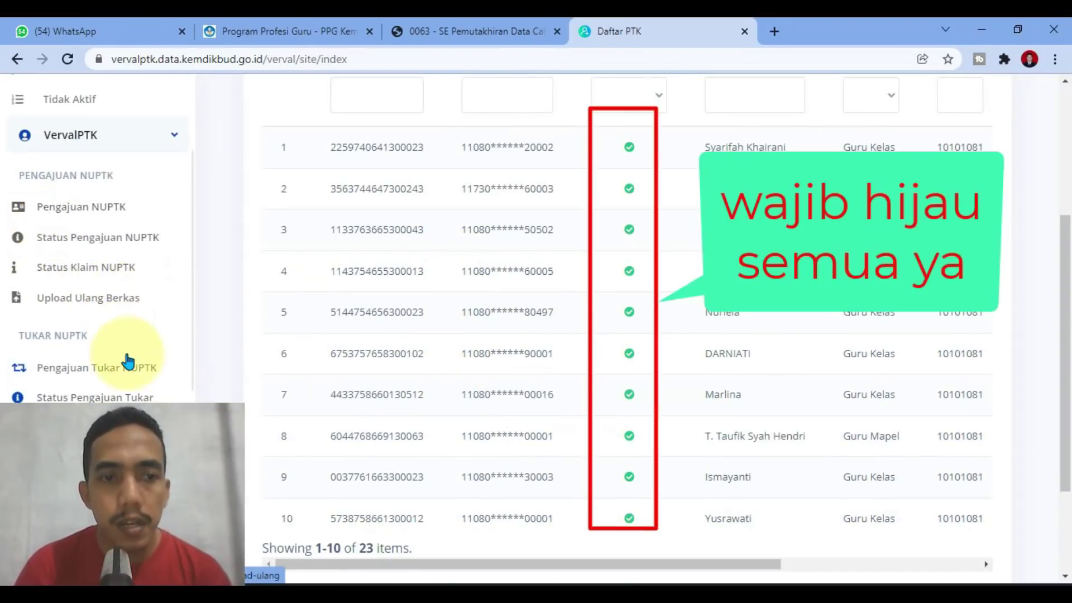
scroll(132, 355, down, 2)
scroll(101, 357, down, 4)
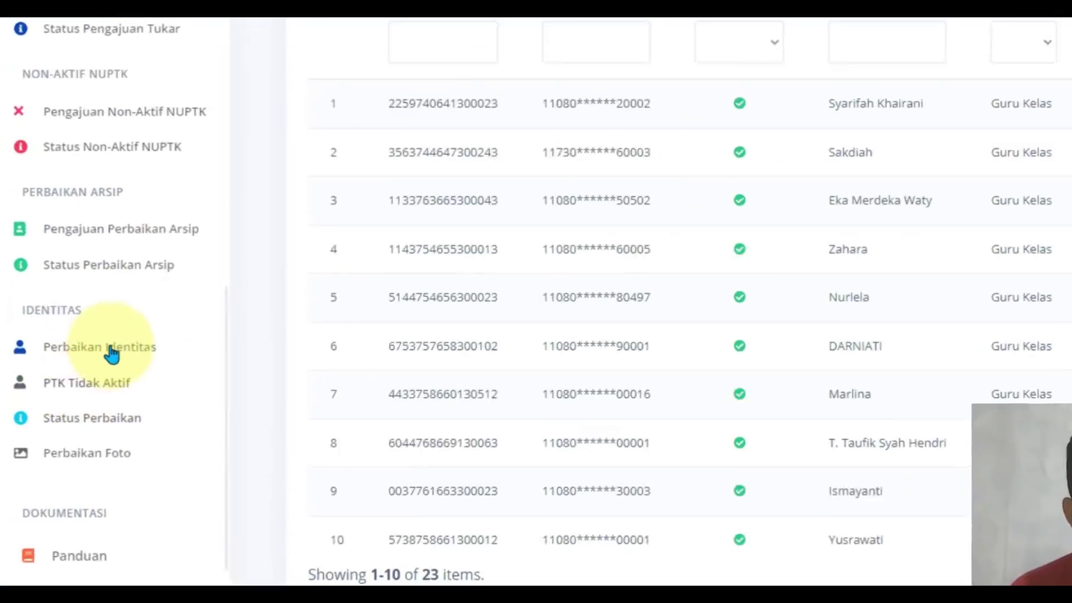
Step: Open Perbaikan Identitas and scroll the 23-record table across to the Perbaikan column
click(130, 320)
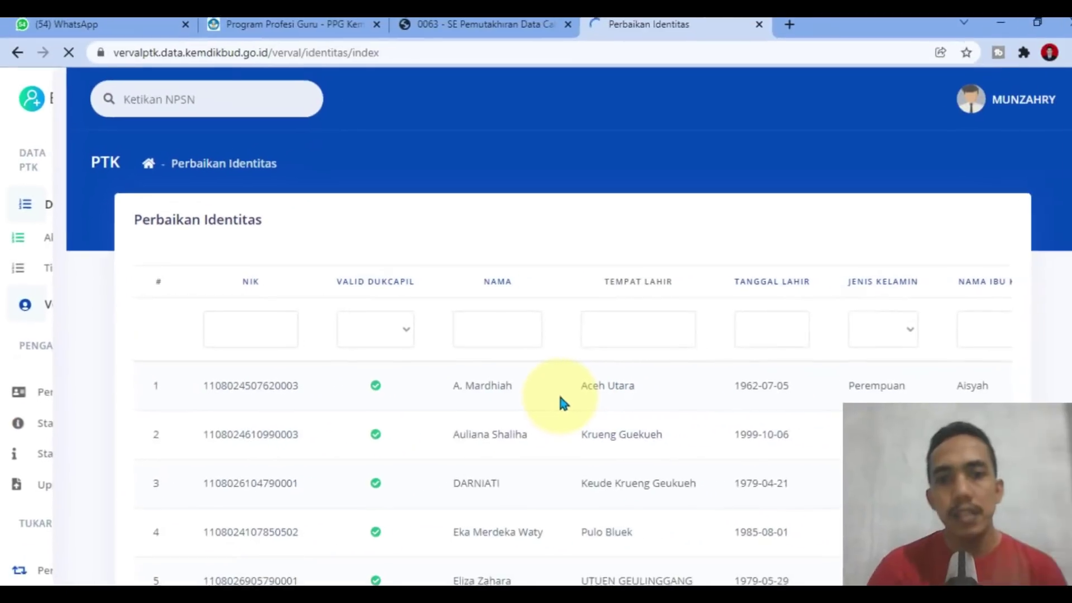
scroll(550, 397, down, 3)
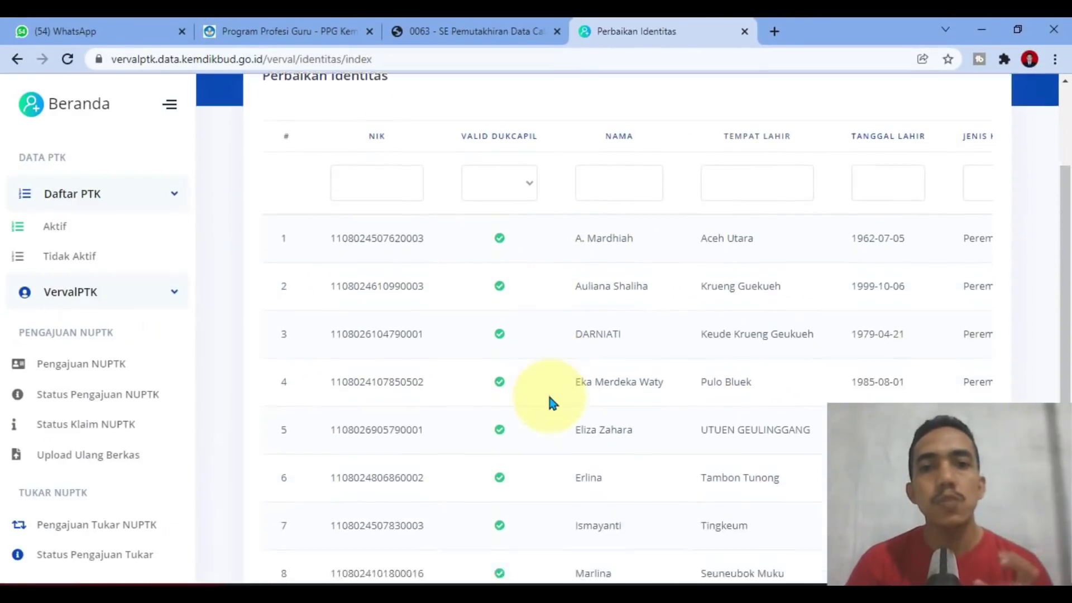
scroll(557, 404, down, 3)
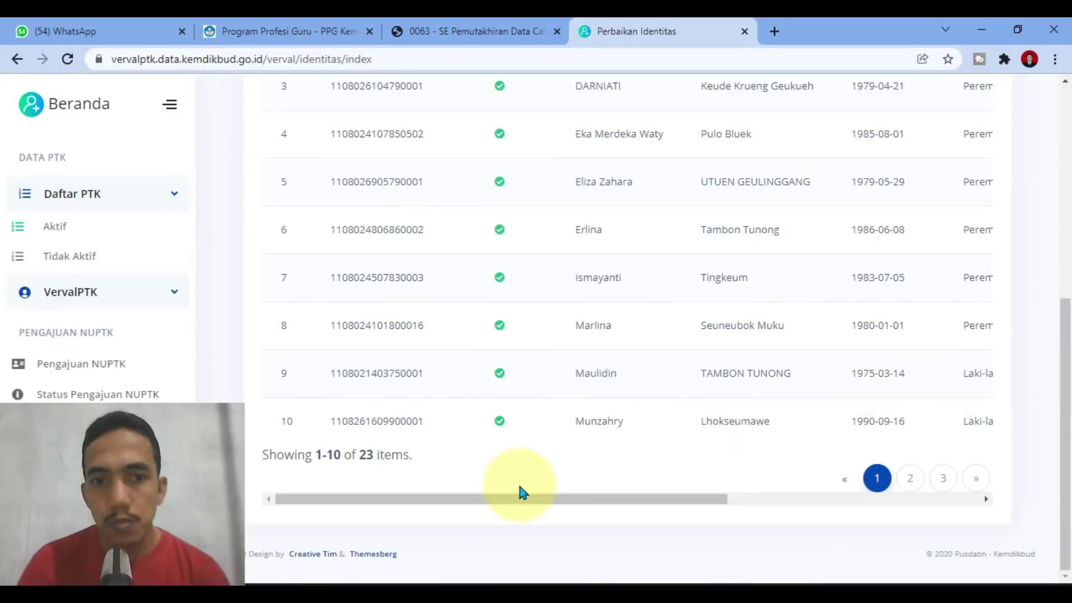
drag(512, 505, 838, 497)
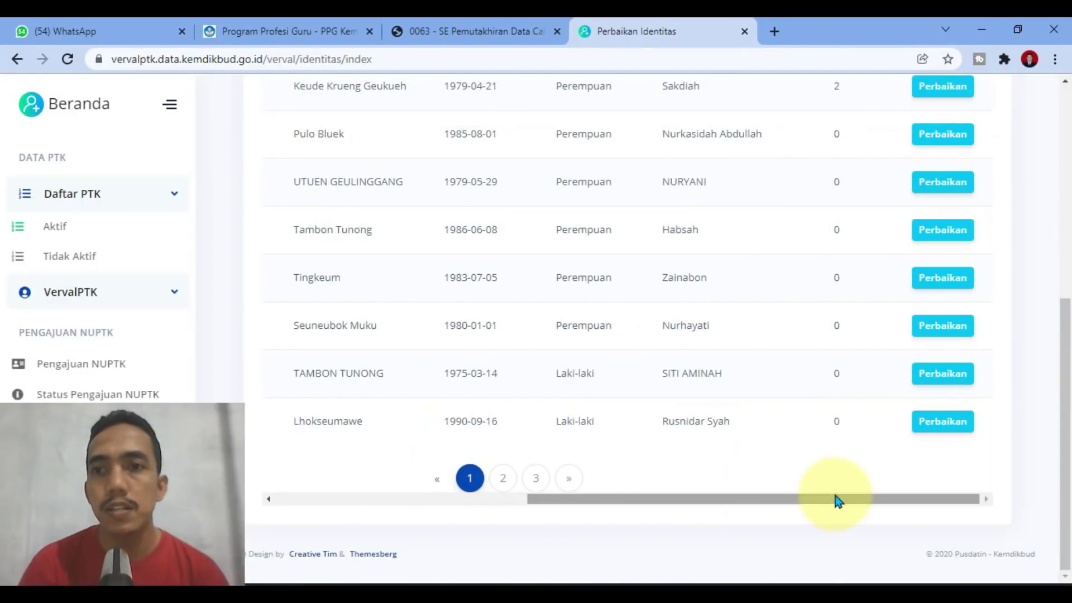
scroll(797, 295, up, 2)
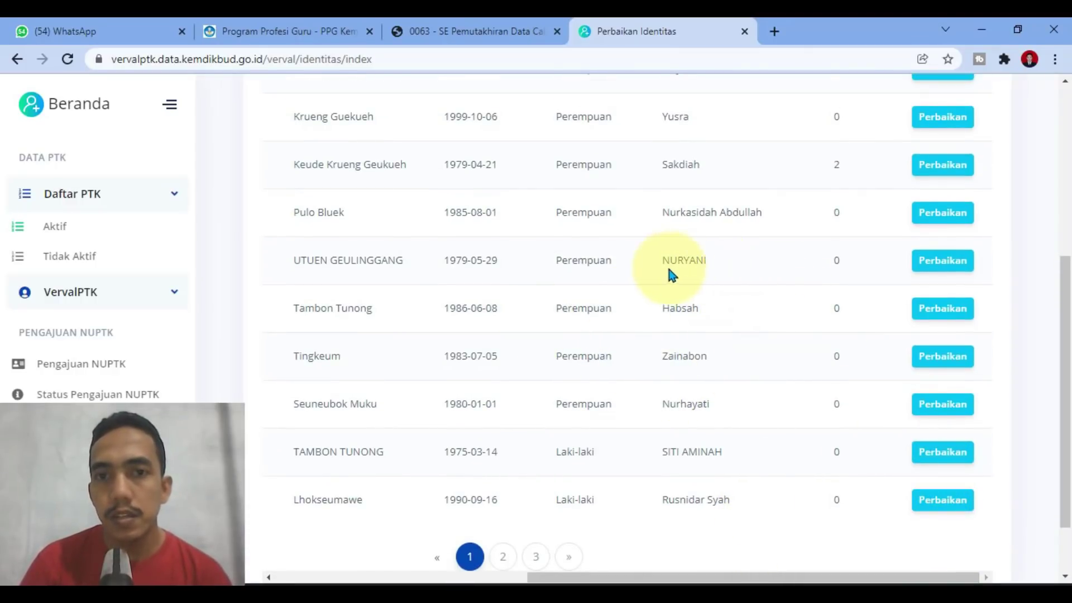
scroll(689, 495, down, 2)
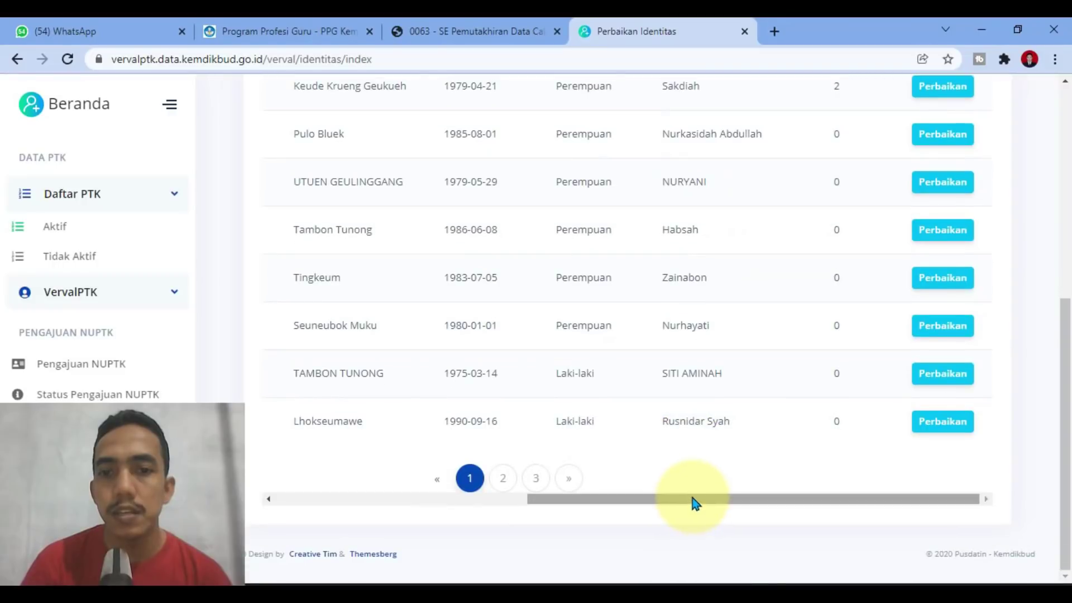
mouse_move(694, 499)
mouse_down()
mouse_move(430, 497)
mouse_move(706, 497)
mouse_up()
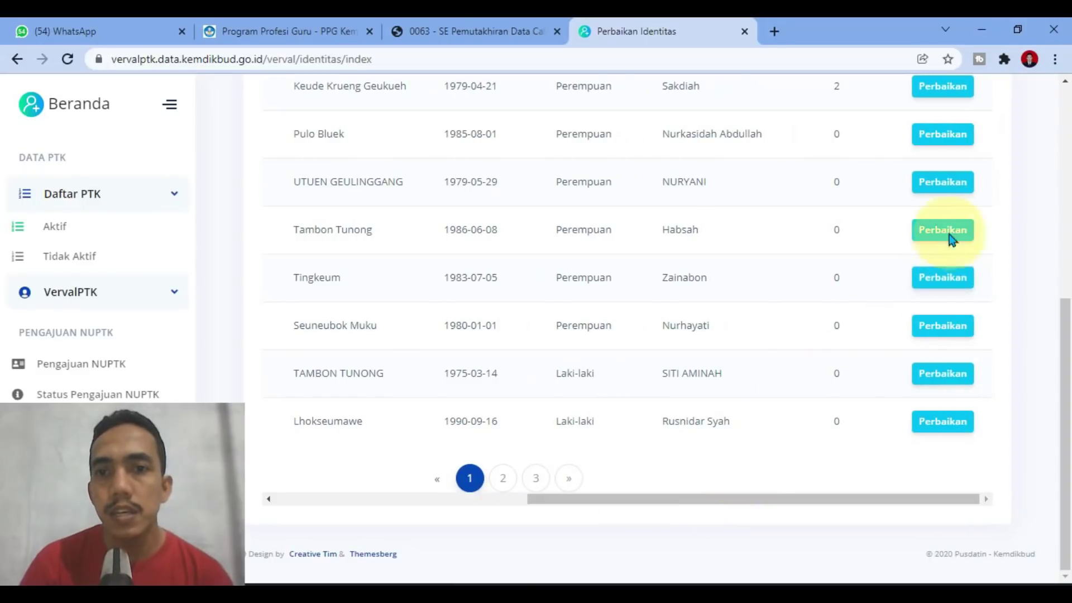
click(930, 182)
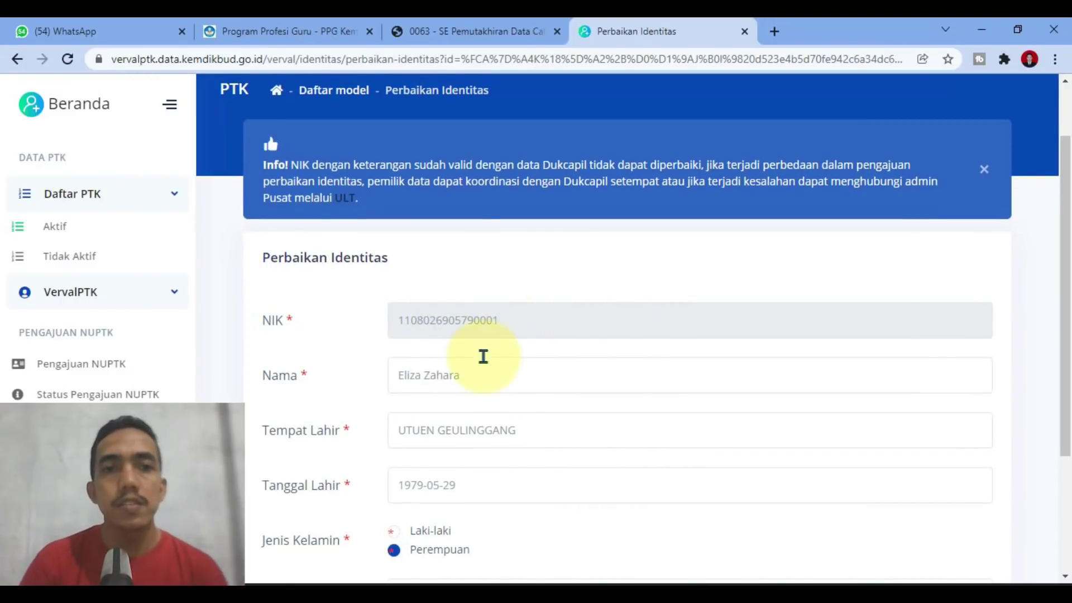
scroll(458, 347, up, 2)
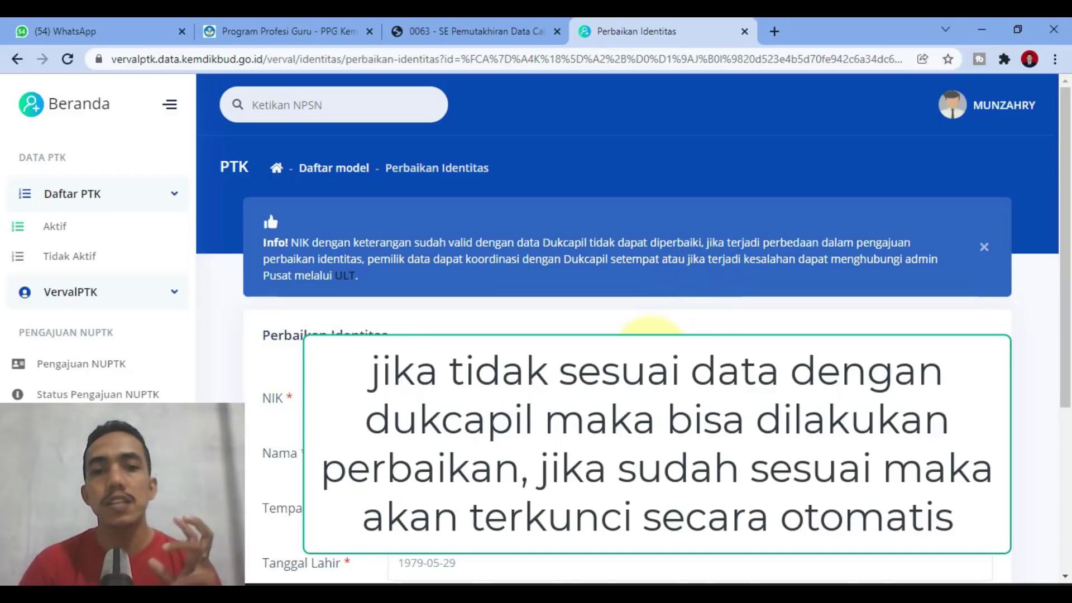
scroll(652, 332, down, 1)
scroll(472, 486, down, 2)
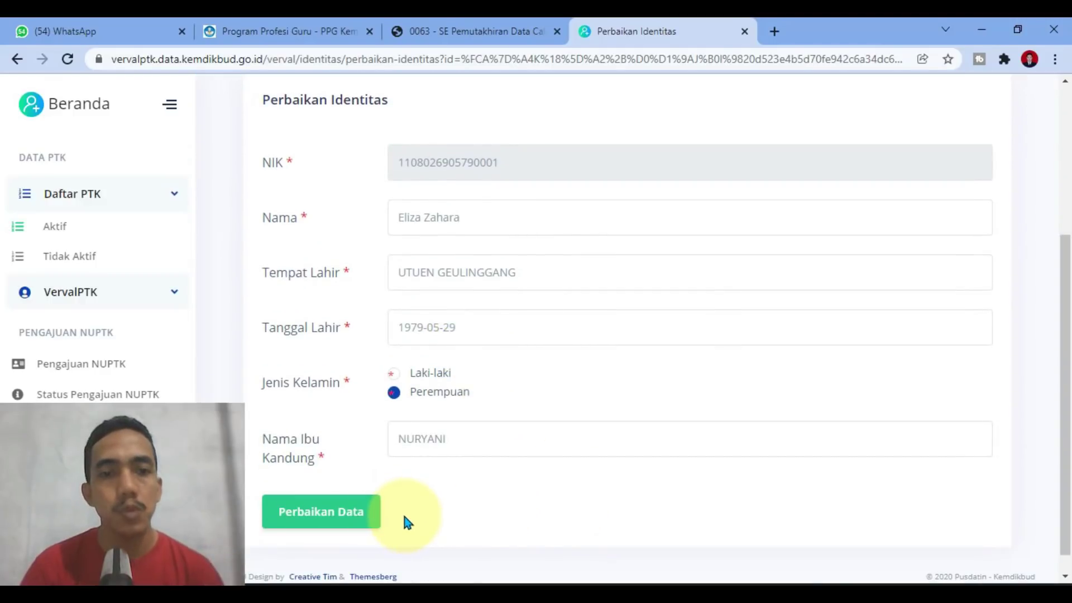
scroll(527, 505, up, 3)
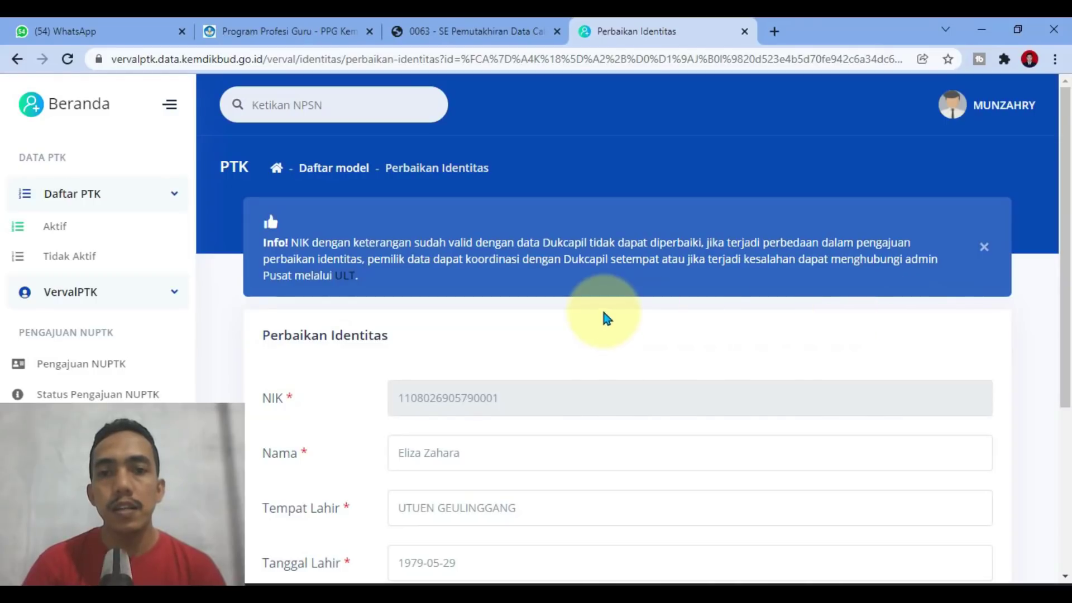
drag(547, 260, 663, 262)
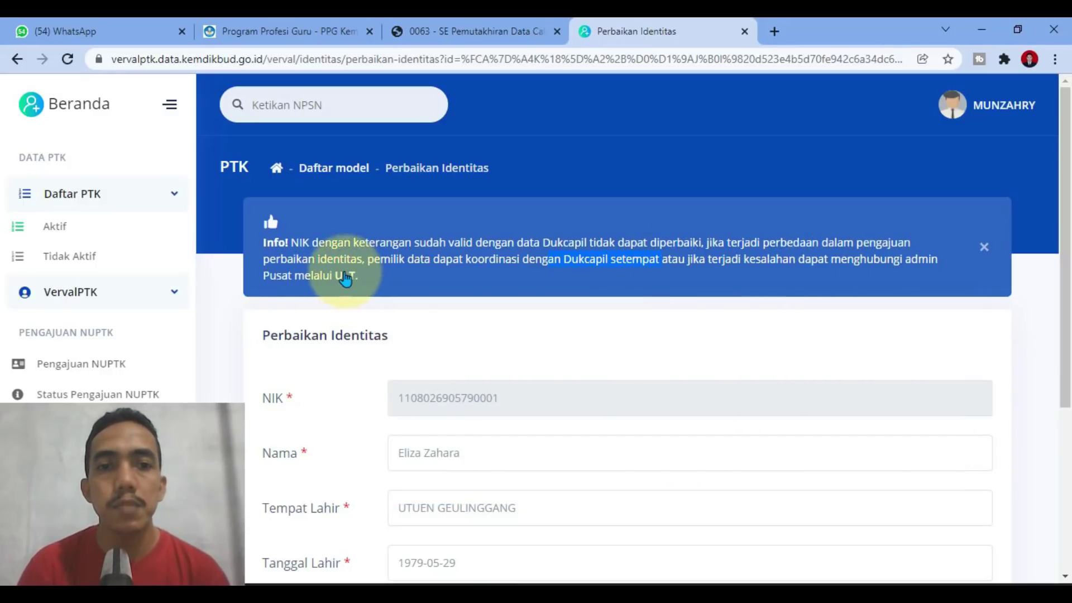
Step: Open the ULT Kemdikbud help-desk site showing LAPOR!, call centre 177, e-mail and live chat
click(344, 278)
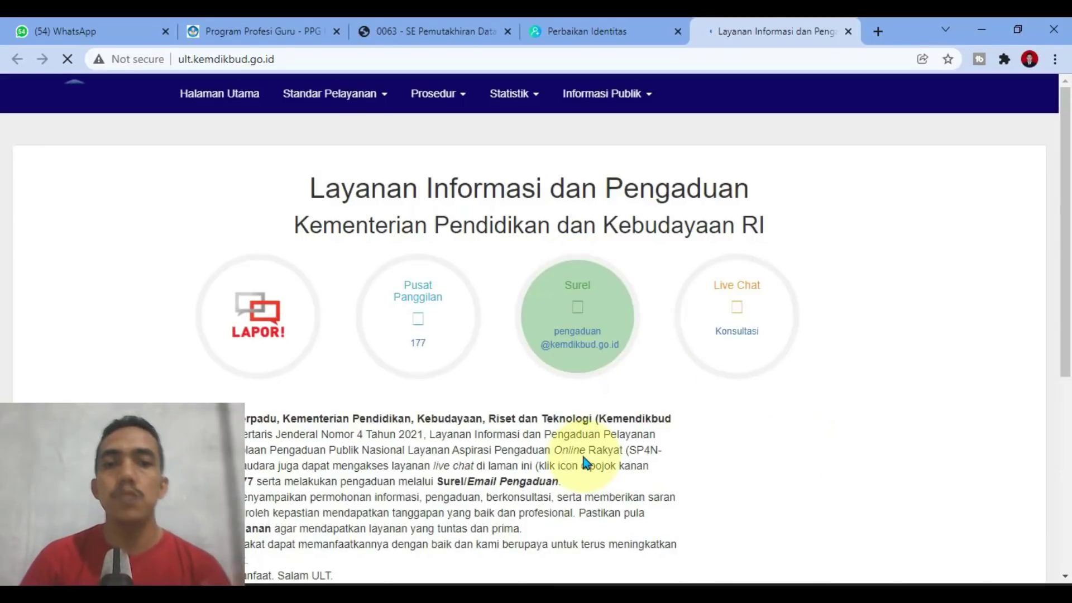
scroll(585, 463, down, 3)
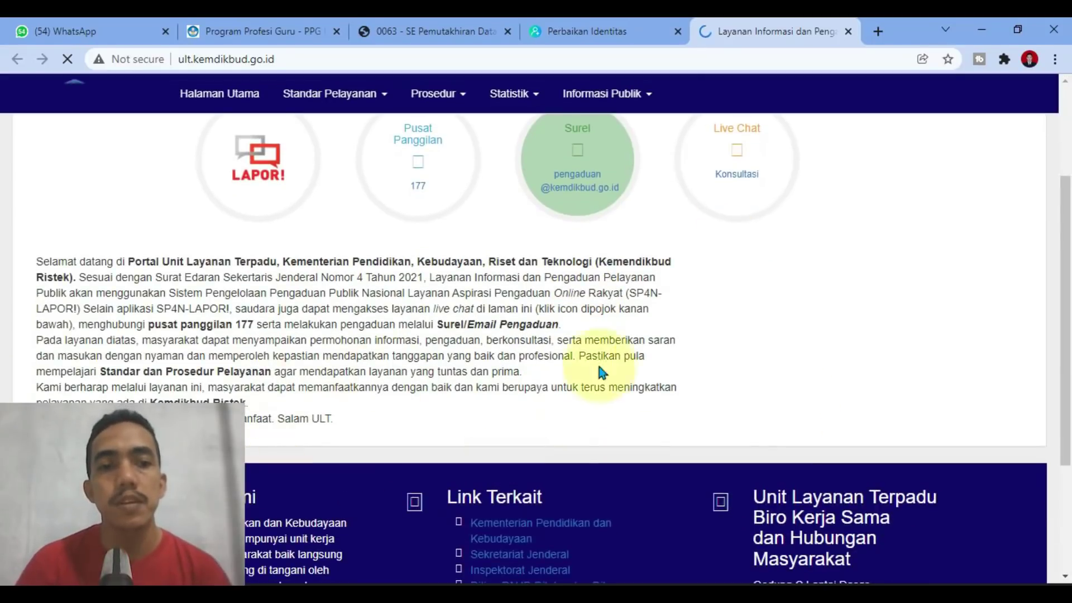
scroll(643, 368, down, 3)
scroll(608, 468, up, 5)
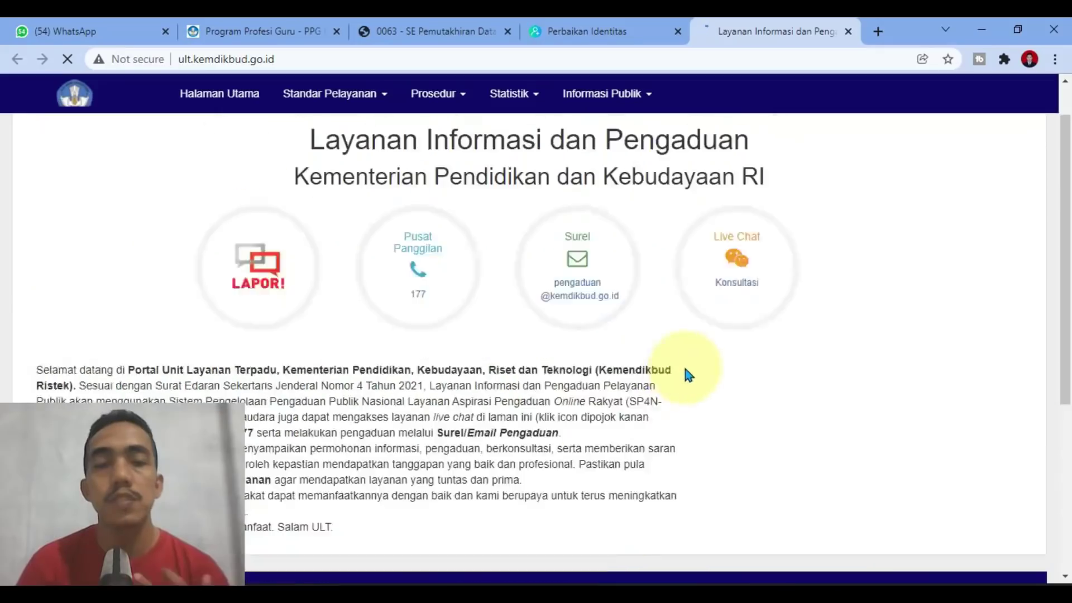
Step: Close the Perbaikan Identitas page and return to the '0063 - SE Pemutakhiran' PDF circular
click(595, 25)
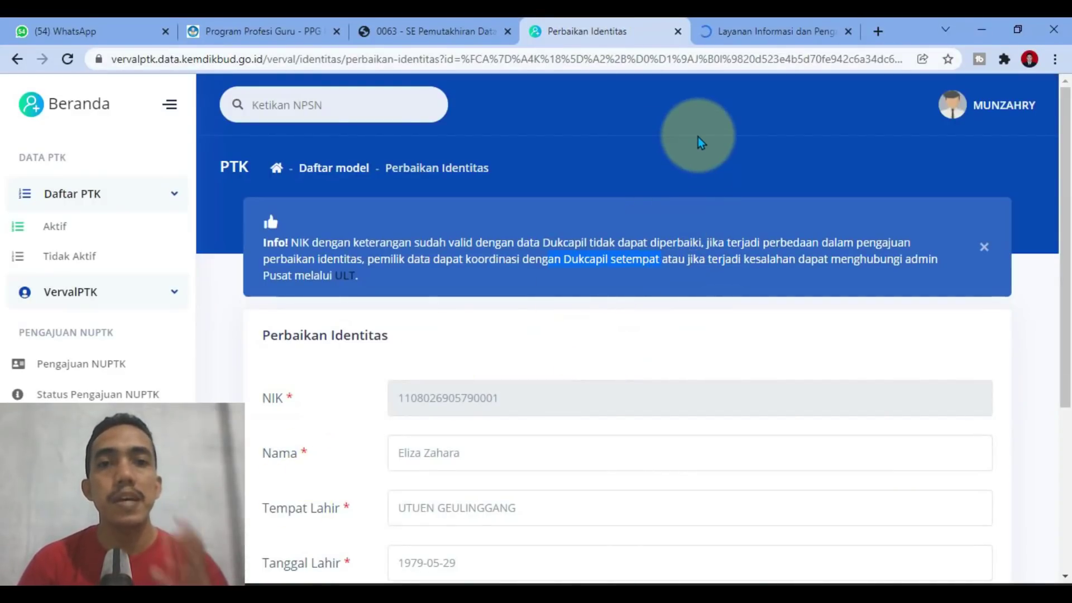
click(678, 32)
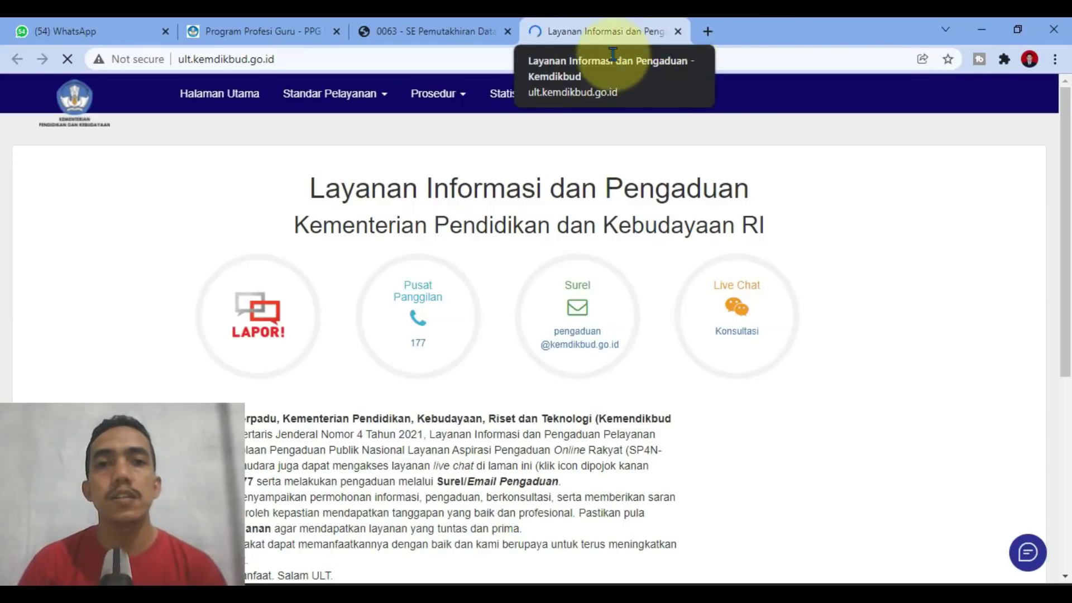
click(431, 32)
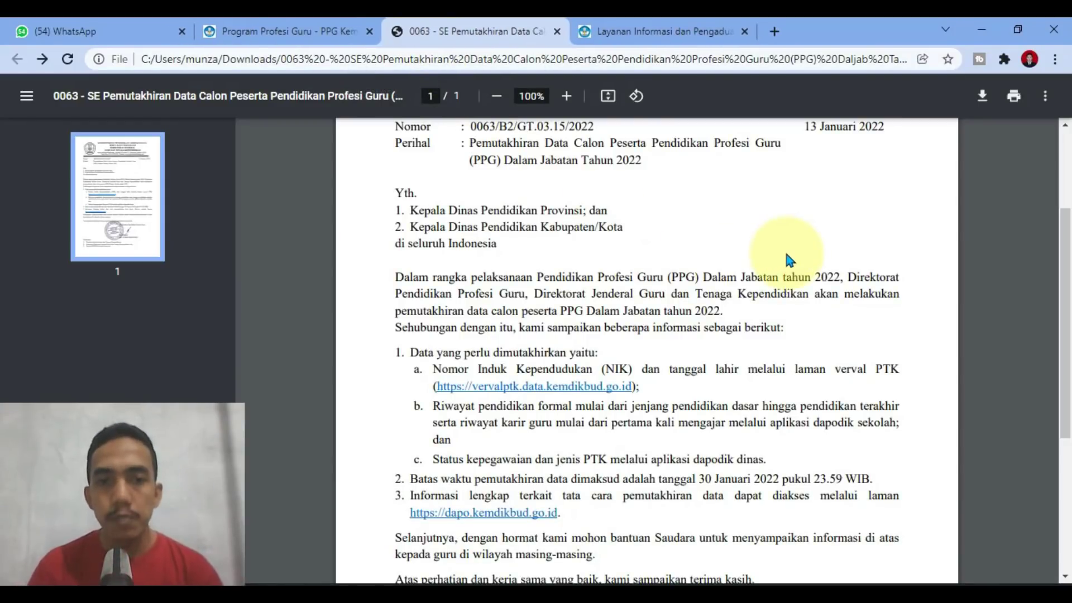
Step: Select point b of circular 0063 on updating formal education and career history in Dapodik
scroll(726, 357, down, 3)
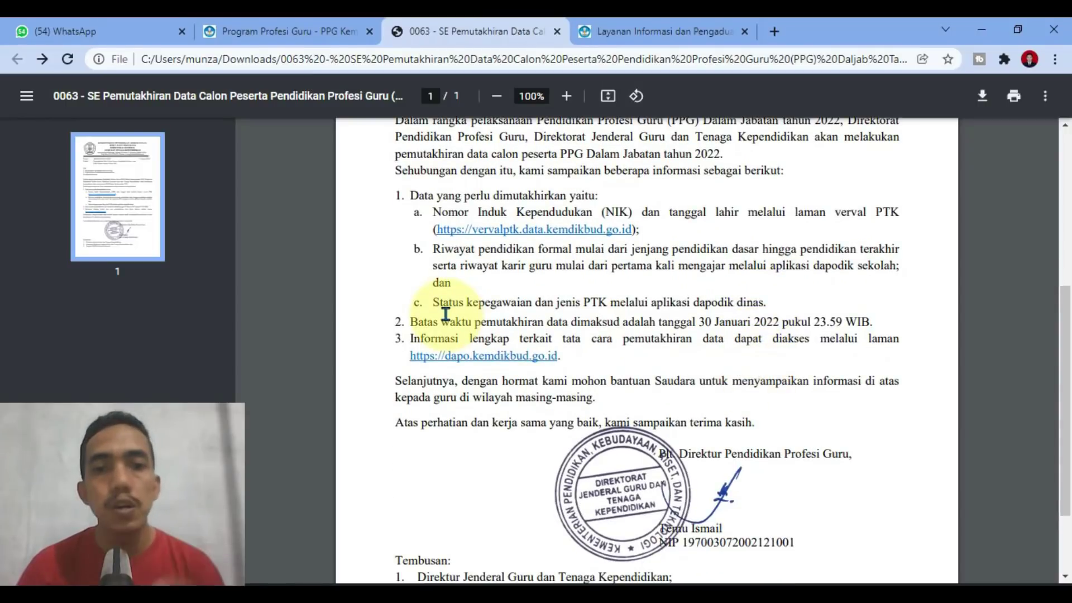
drag(433, 249, 651, 264)
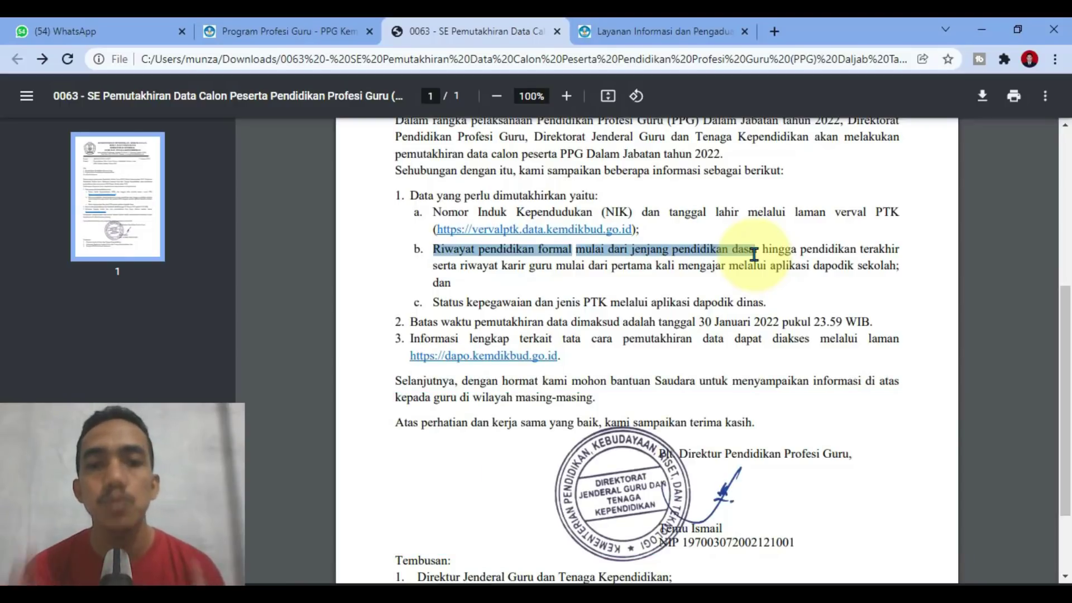
click(759, 236)
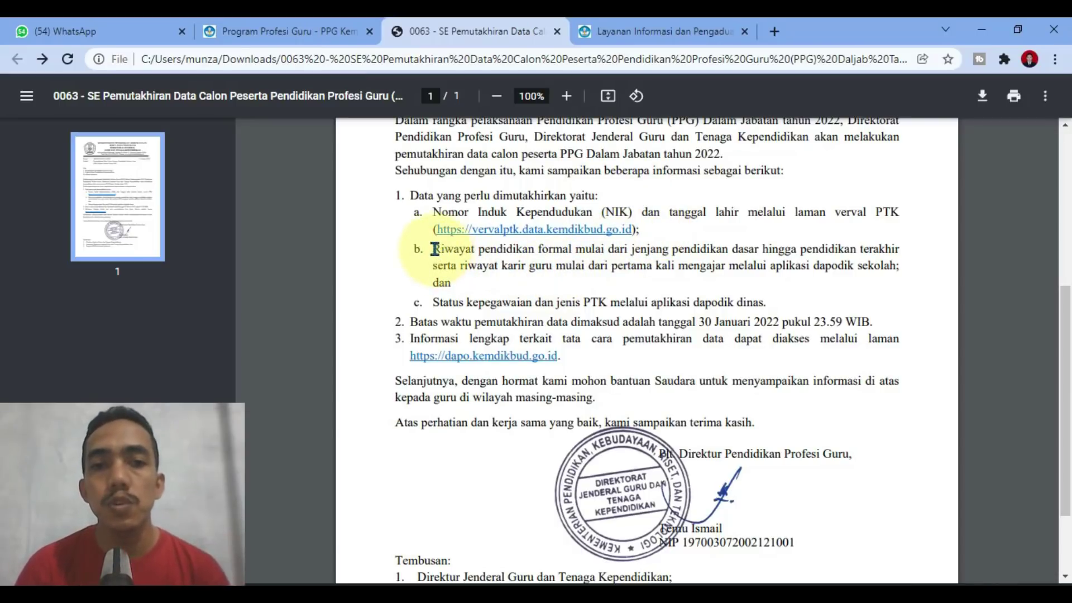
drag(434, 250, 899, 254)
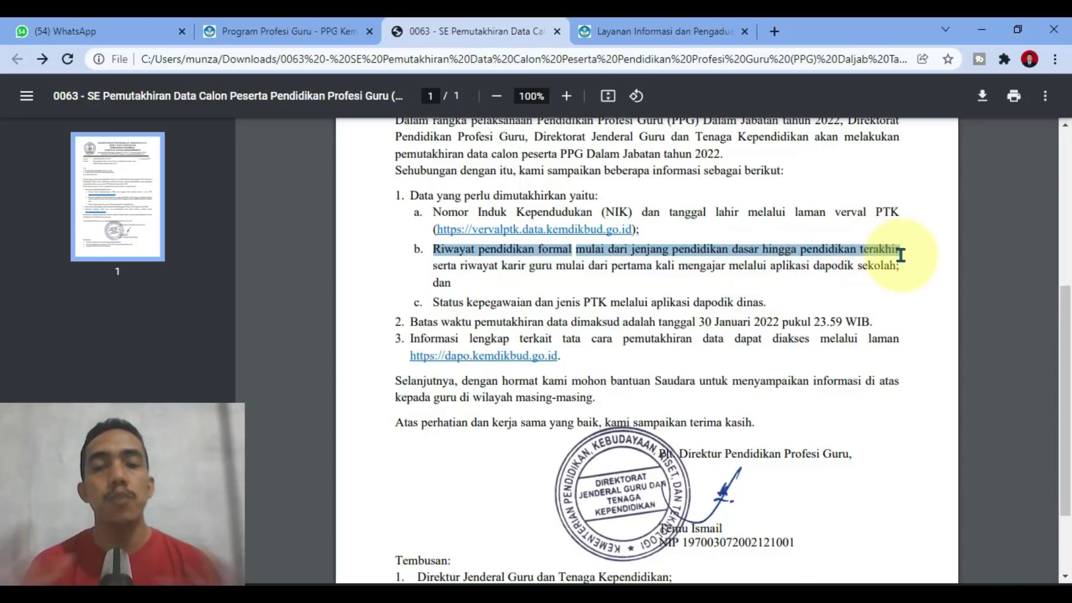
Step: Open ptk.datadik.kemdikbud.go.id in a new tab by entering PTK in the address bar
click(774, 32)
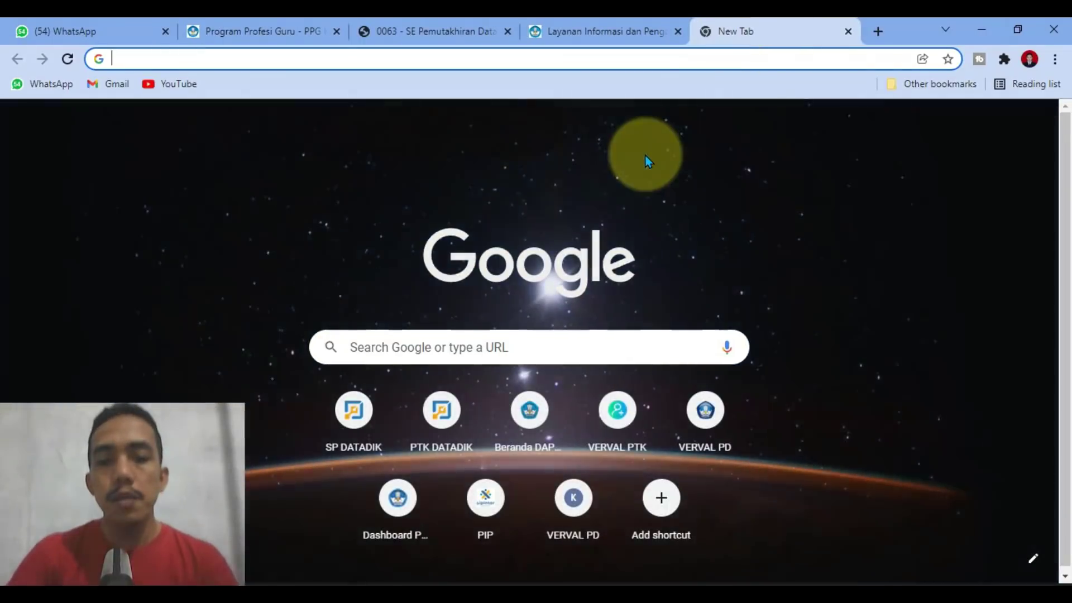
text(PTK.datadik.kemdikbud.go.id)
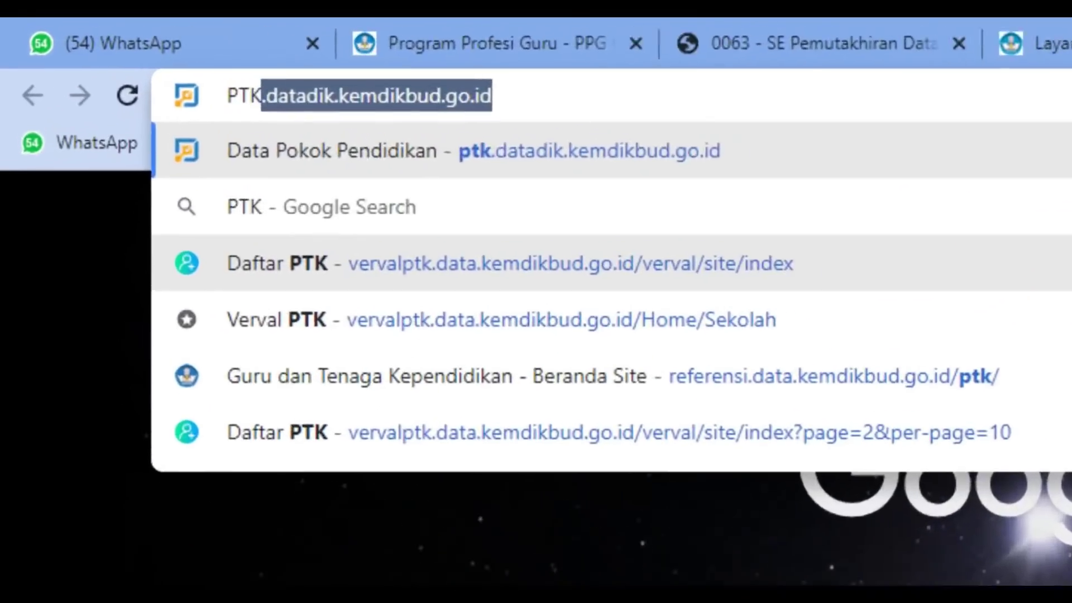
key(Return)
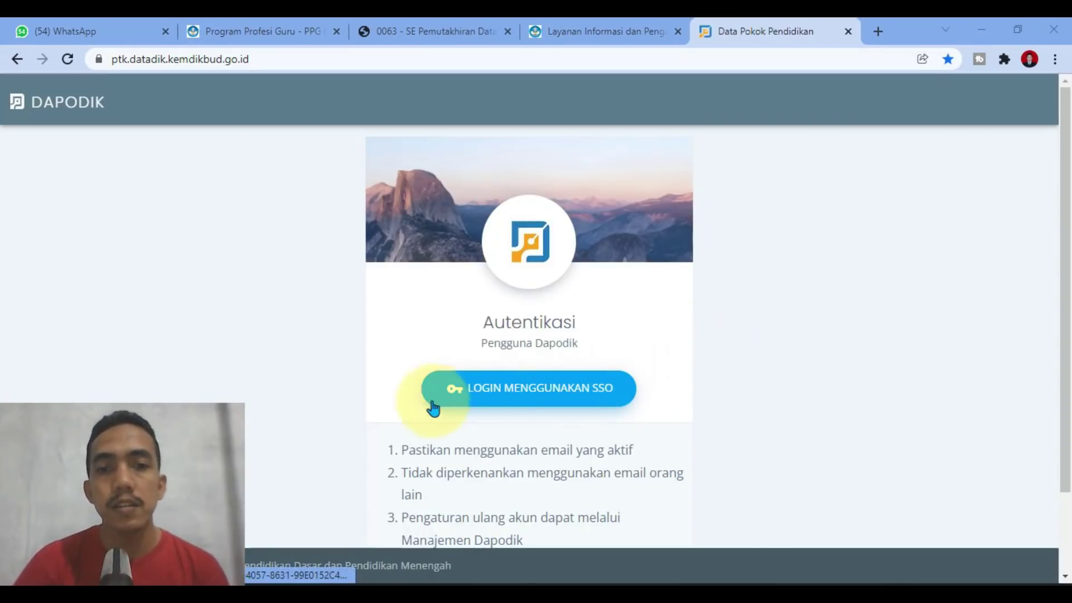
Step: Sign in via LOGIN MENGGUNAKAN SSO using the teacher's saved account from Chrome's suggestions
click(588, 404)
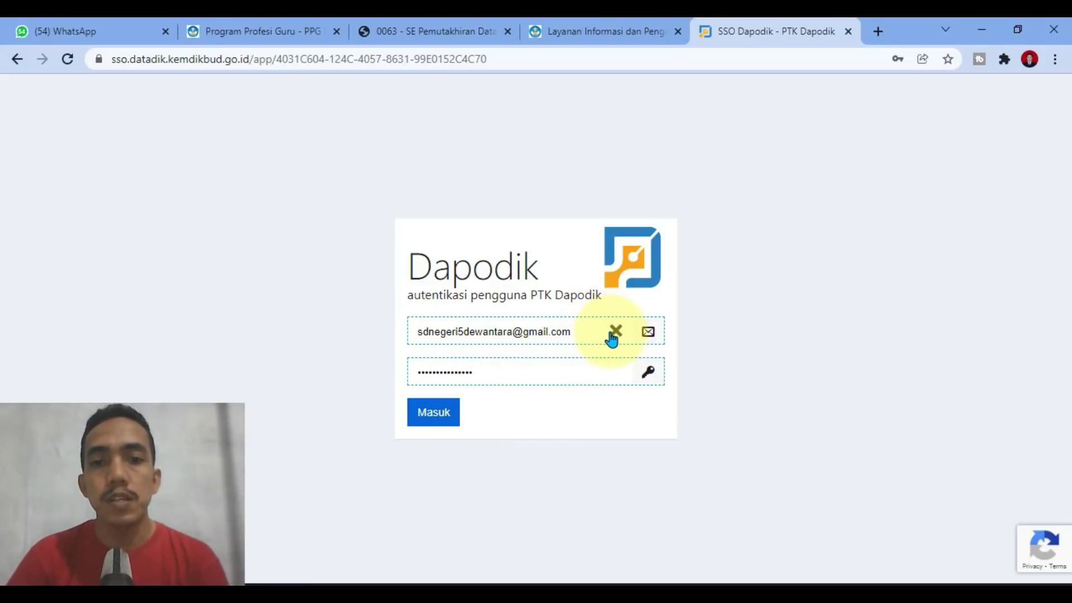
click(613, 335)
click(537, 333)
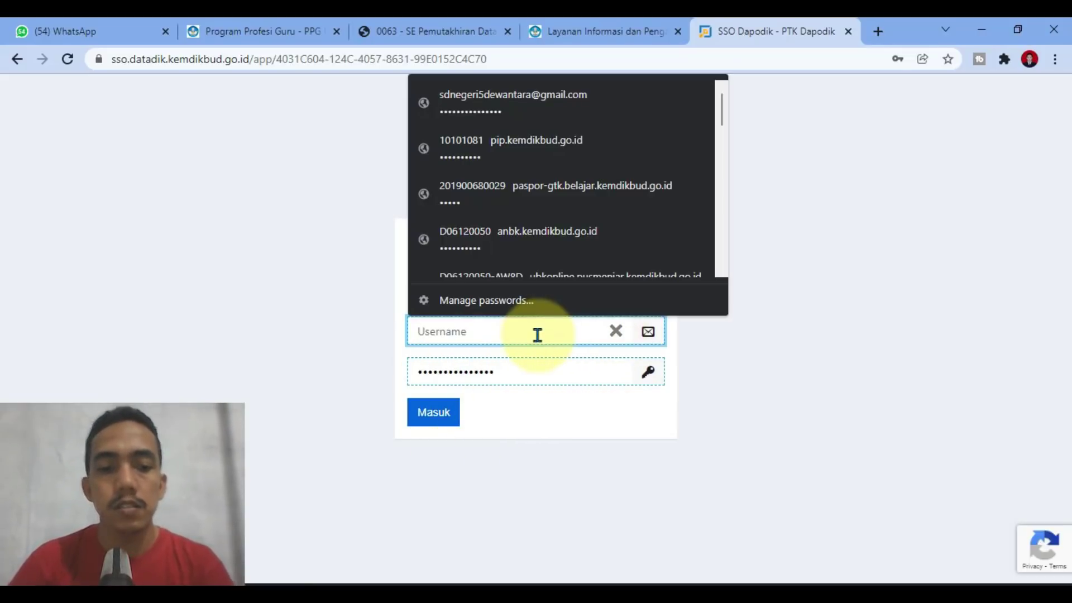
text(au)
click(514, 371)
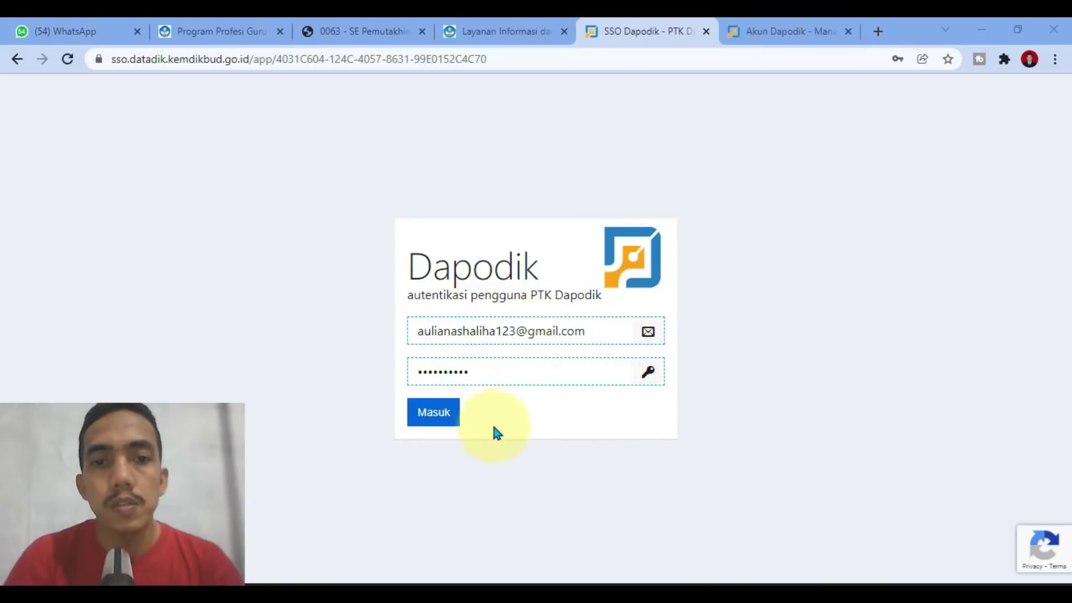
click(441, 413)
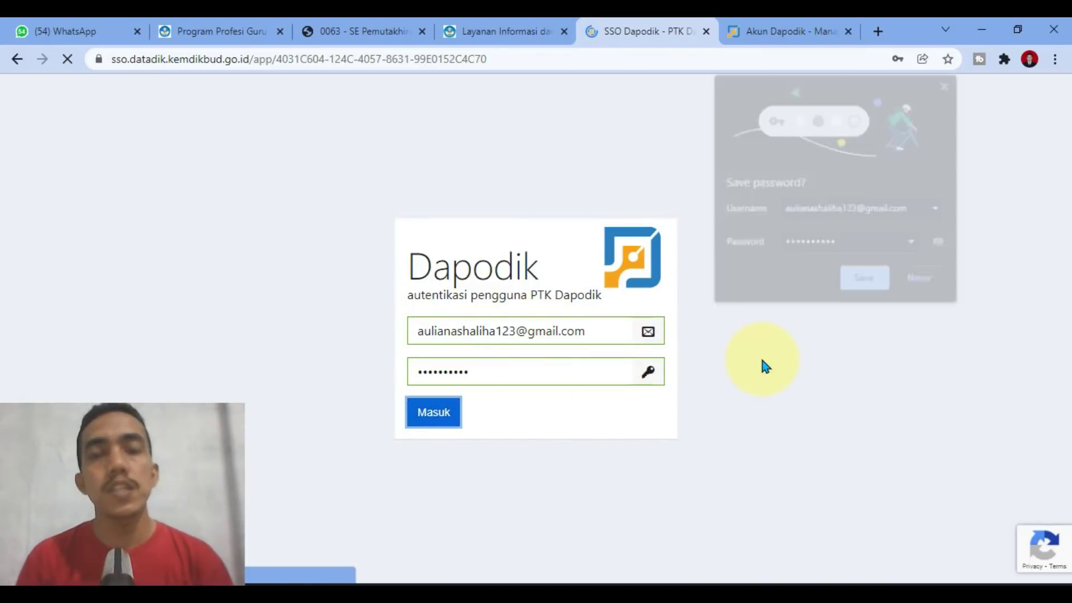
Step: Dismiss Chrome's 'Save password?' prompt to reach the Data PTK home page
click(867, 282)
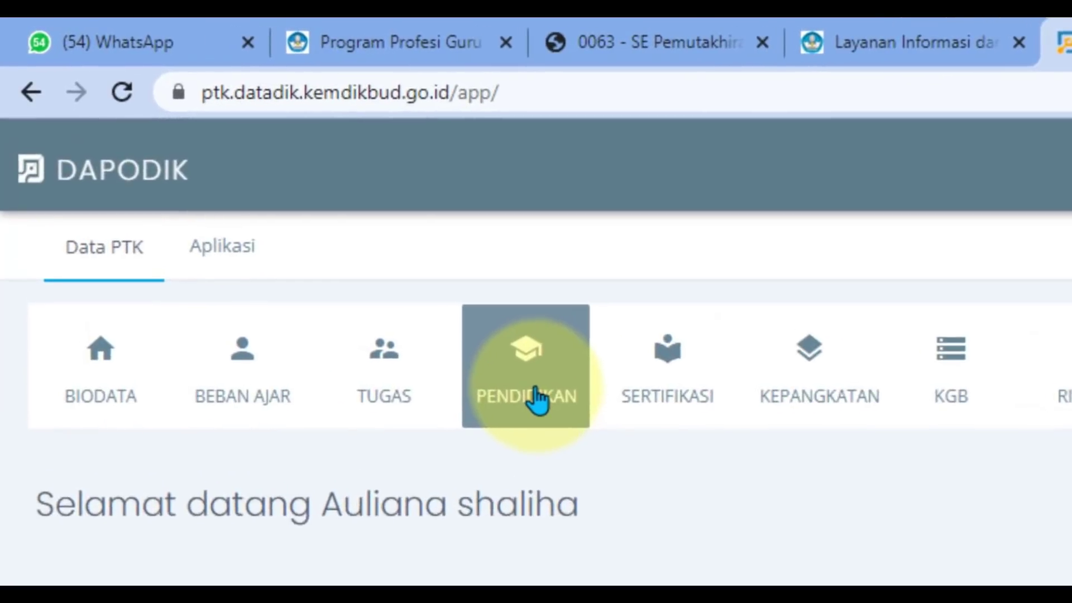
Step: Open the Pendidikan history and edit the SMA SWASTA ISKANDAR MUDA record
click(298, 229)
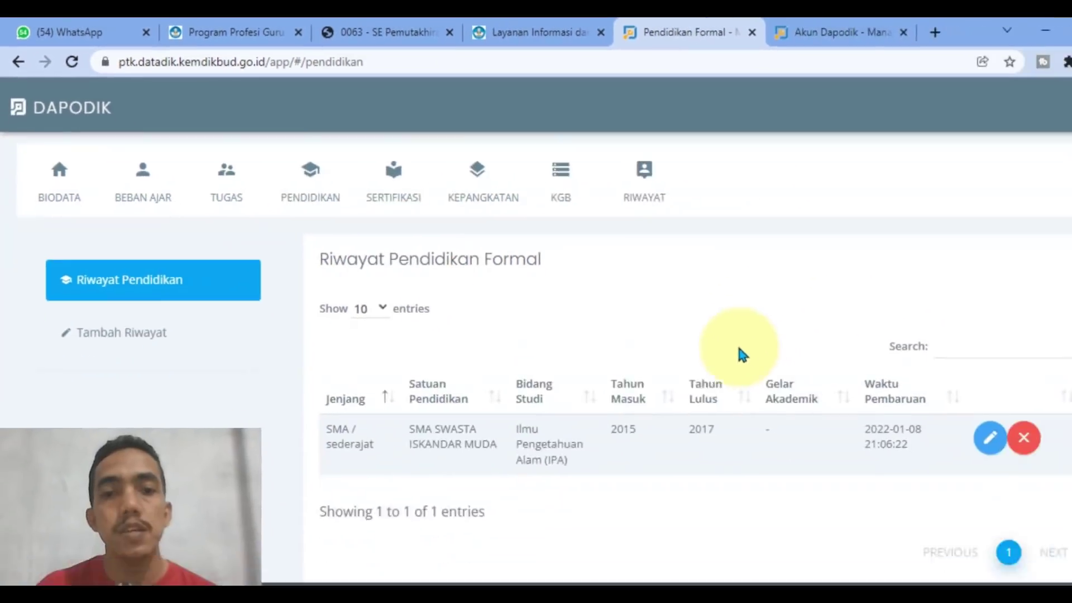
scroll(524, 421, down, 2)
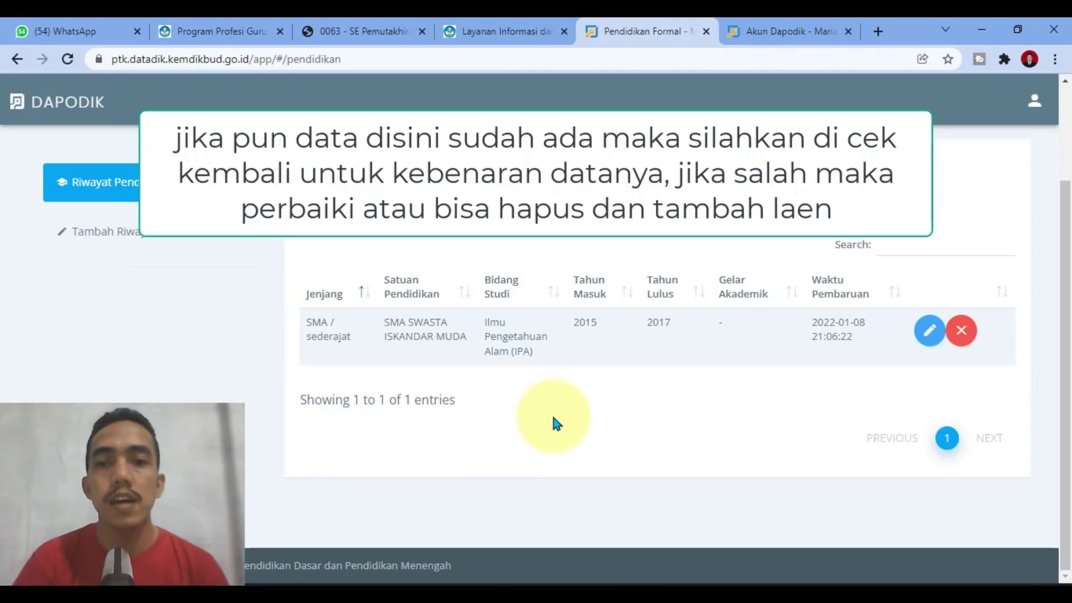
click(930, 332)
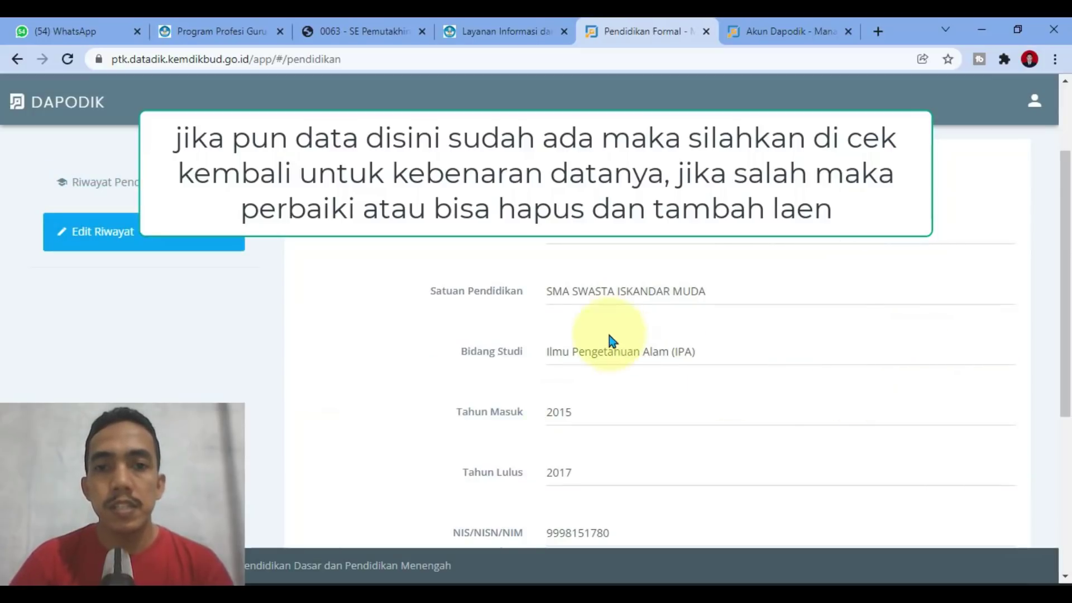
Step: Review the record's fields, save it and acknowledge 'Data riwayat berhasil disimpan'
scroll(712, 421, down, 4)
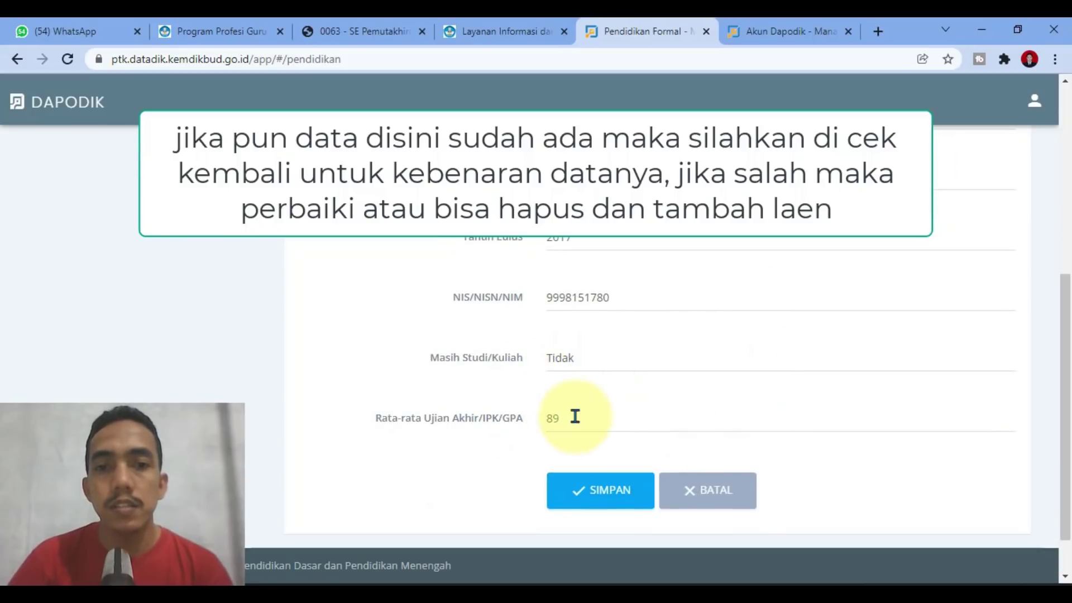
scroll(601, 474, up, 2)
scroll(527, 395, up, 4)
scroll(556, 422, down, 1)
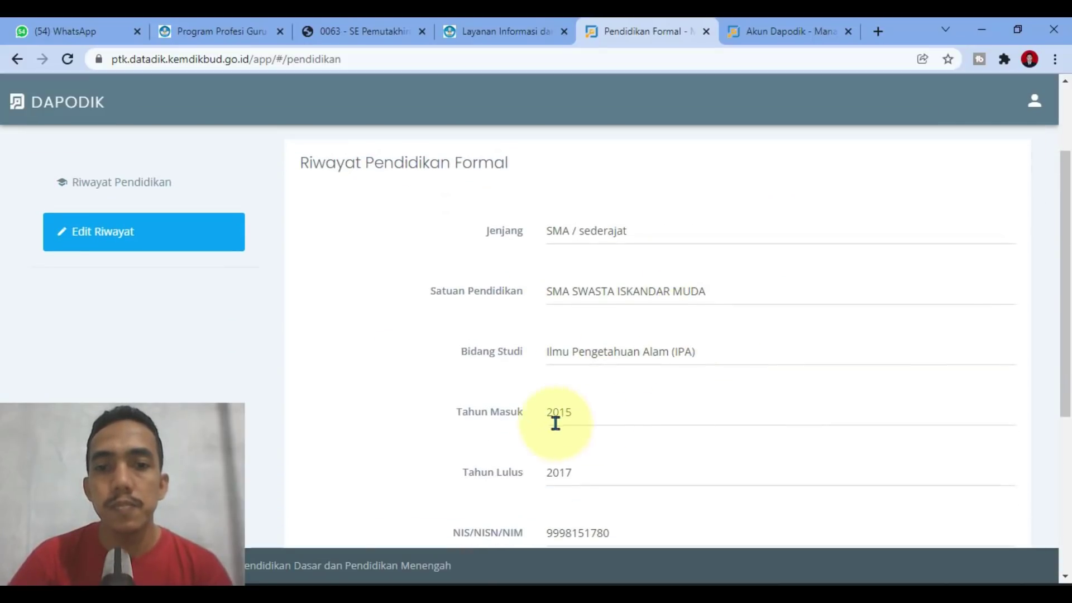
scroll(615, 419, down, 4)
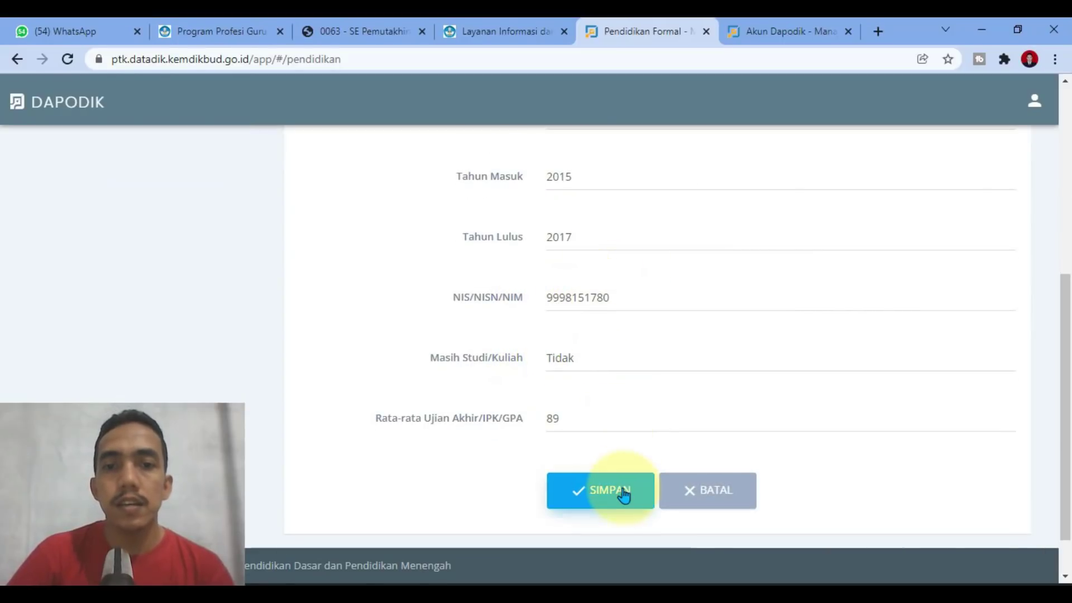
scroll(624, 496, up, 3)
scroll(605, 383, up, 3)
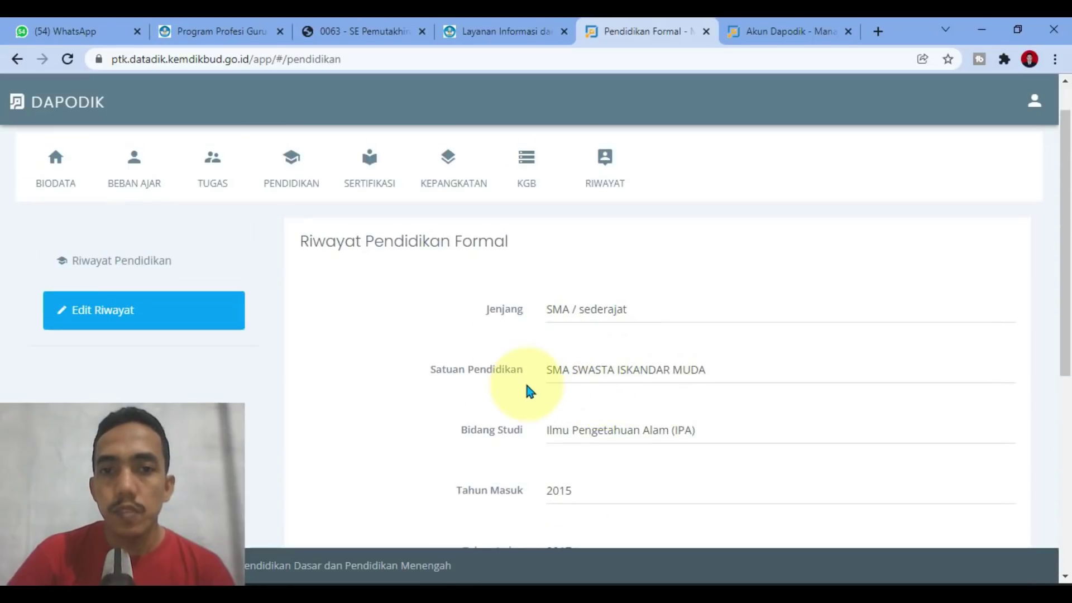
scroll(525, 385, down, 4)
scroll(575, 446, down, 2)
click(582, 490)
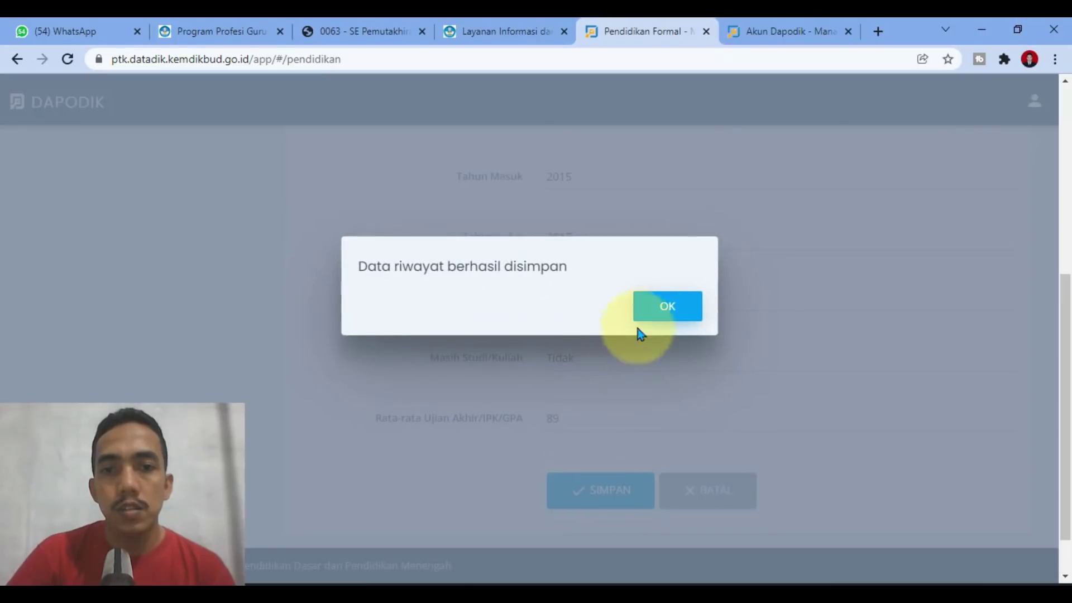
click(658, 314)
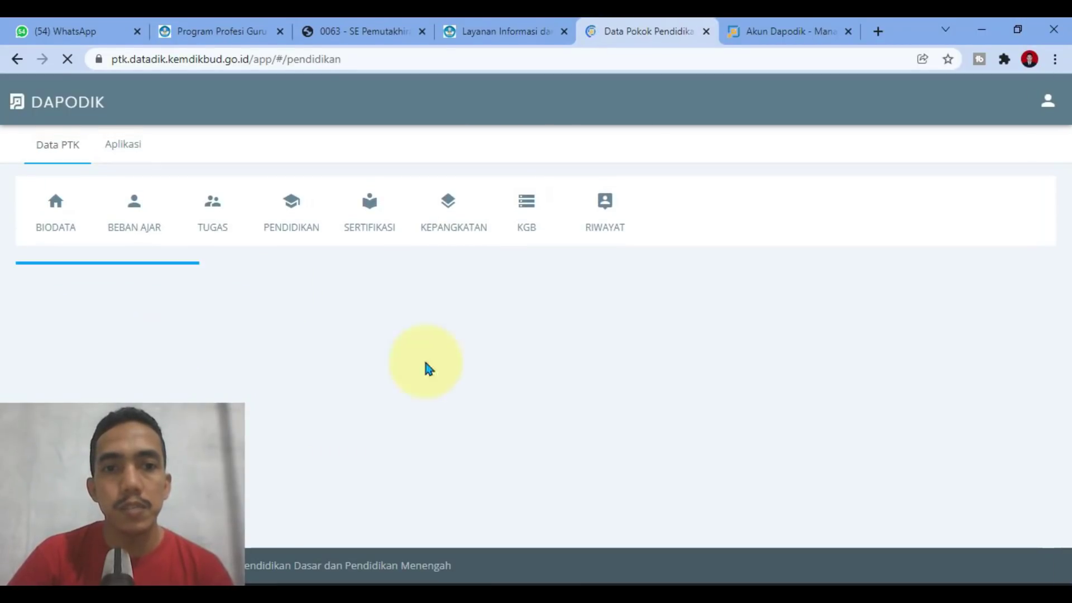
Step: Reload the Riwayat Pendidikan Formal list, glance at the ULT and Akun Dapodik tabs, then return
click(300, 227)
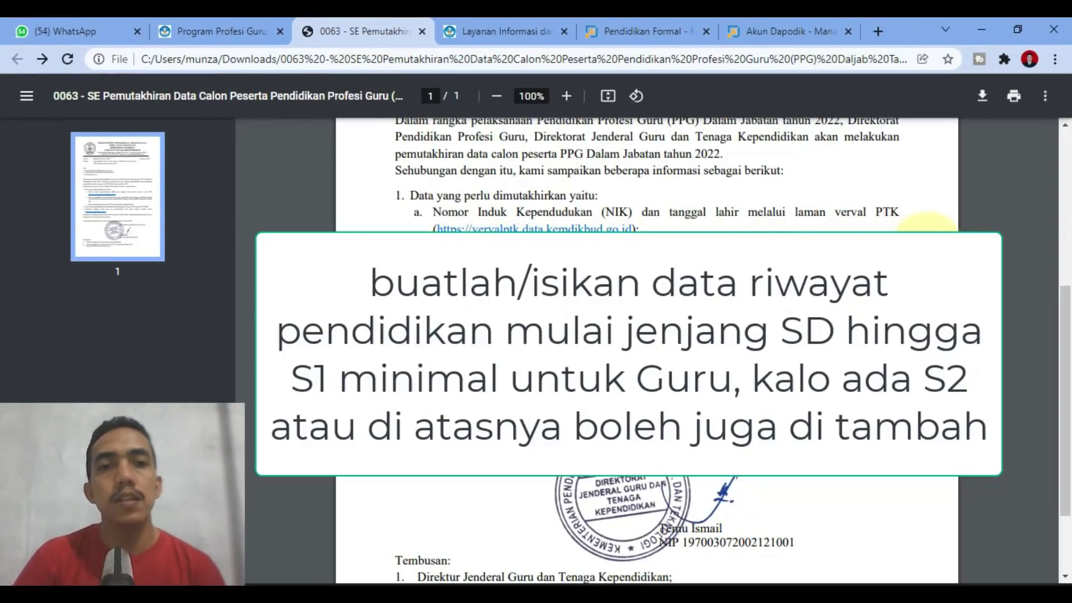
click(507, 22)
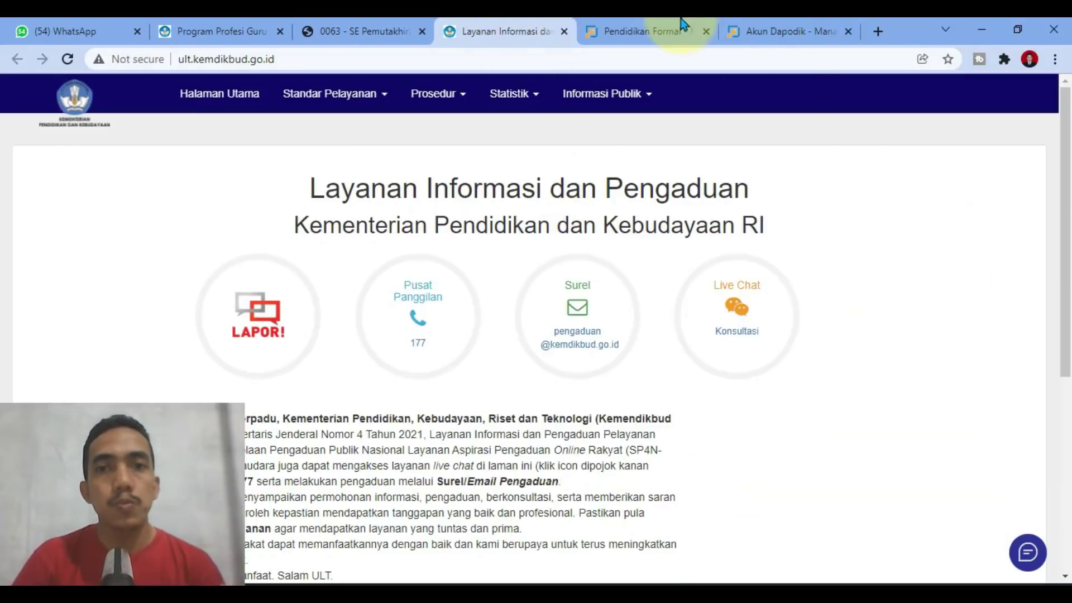
click(681, 23)
click(761, 26)
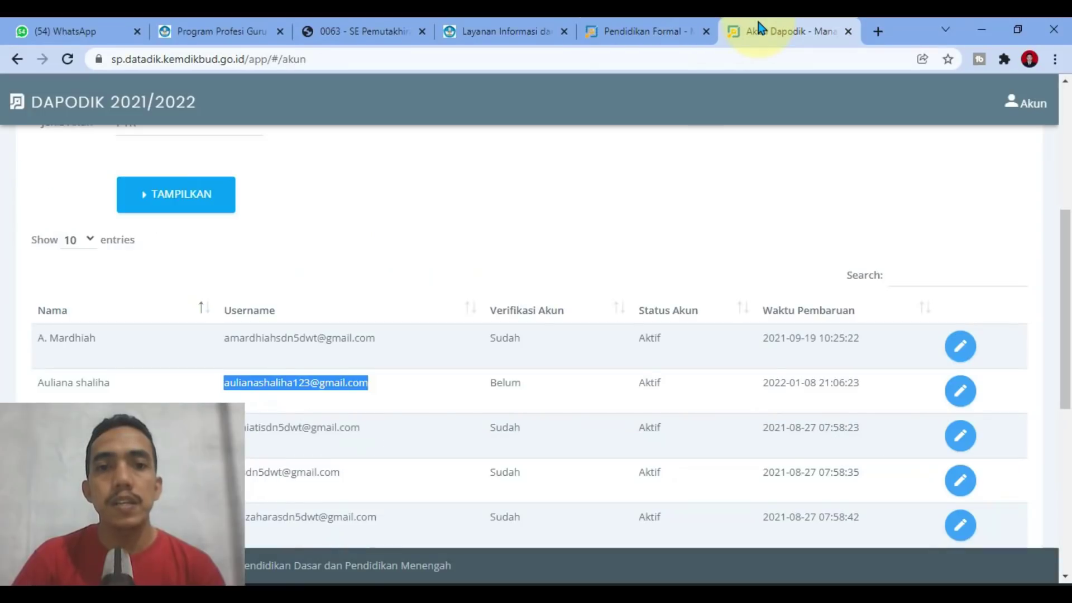
click(537, 200)
click(632, 36)
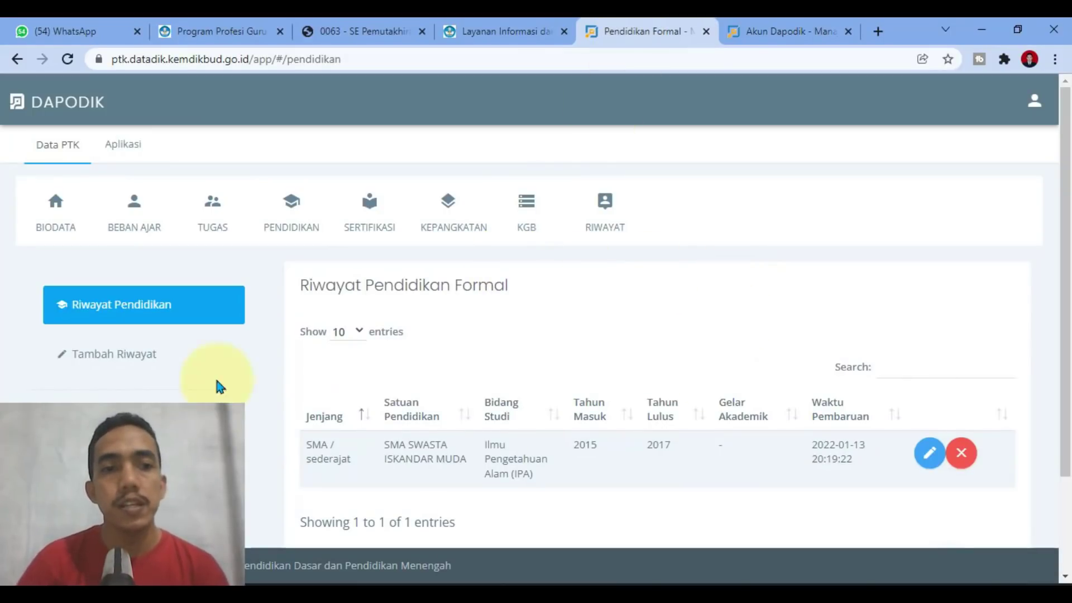
Step: Start a new education entry at level S1 with university Universitas Al-Muslim
click(155, 367)
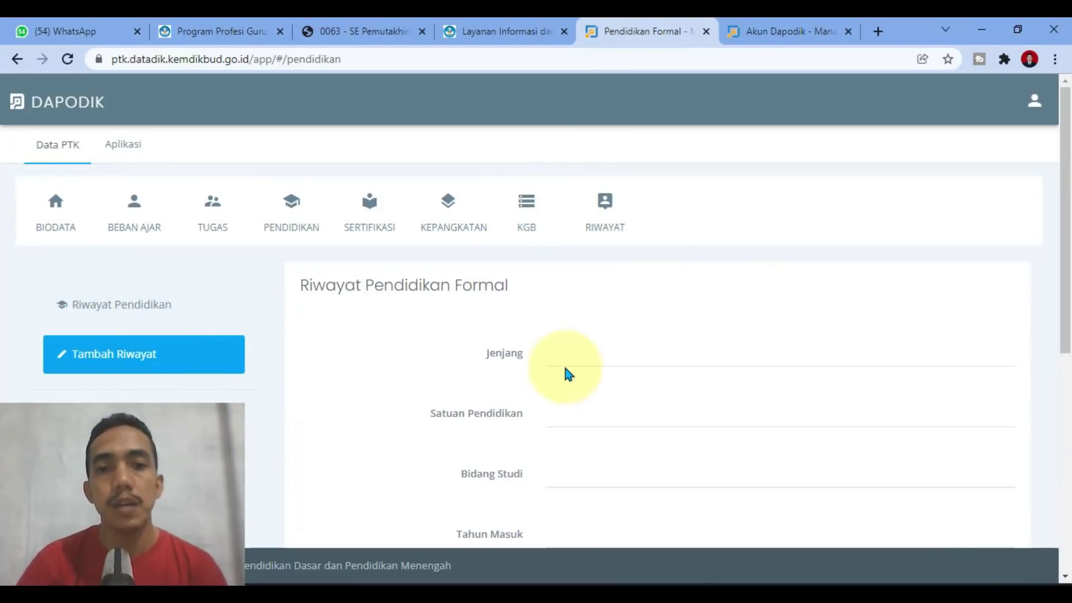
click(581, 364)
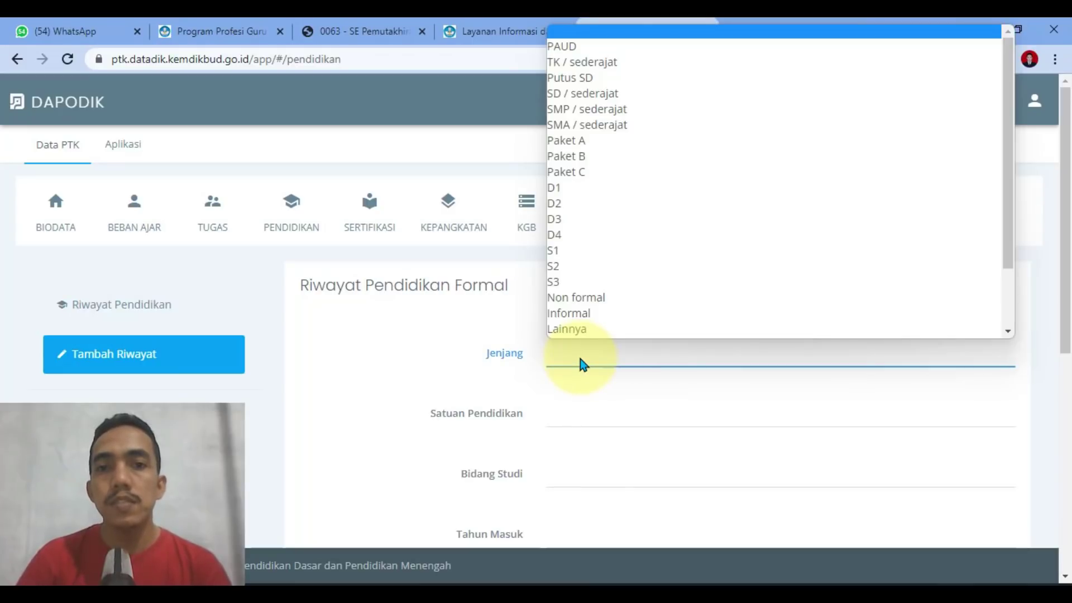
click(565, 256)
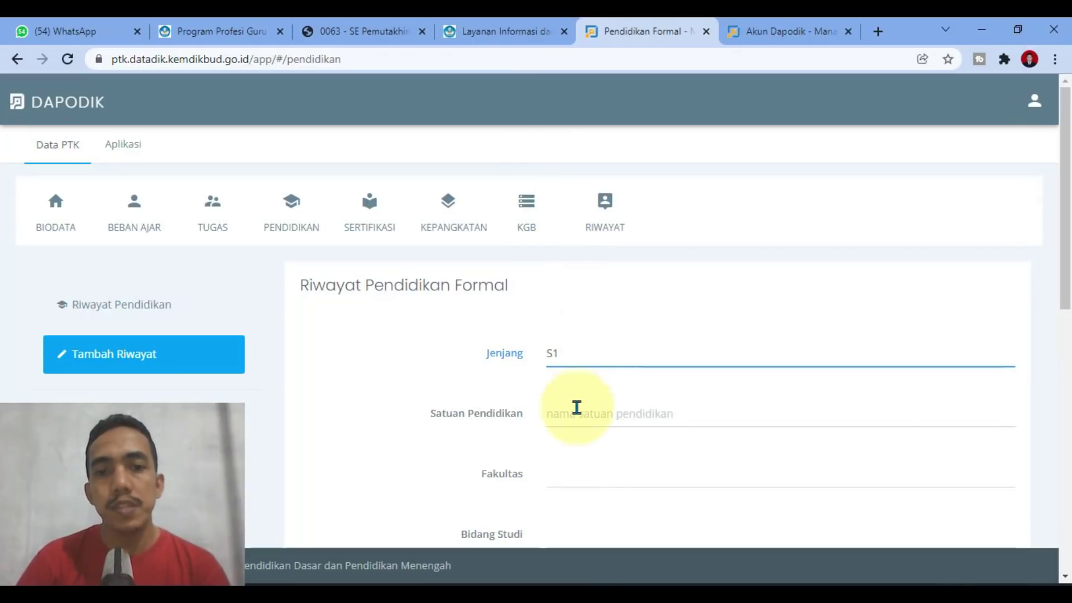
click(599, 412)
scroll(599, 411, down, 3)
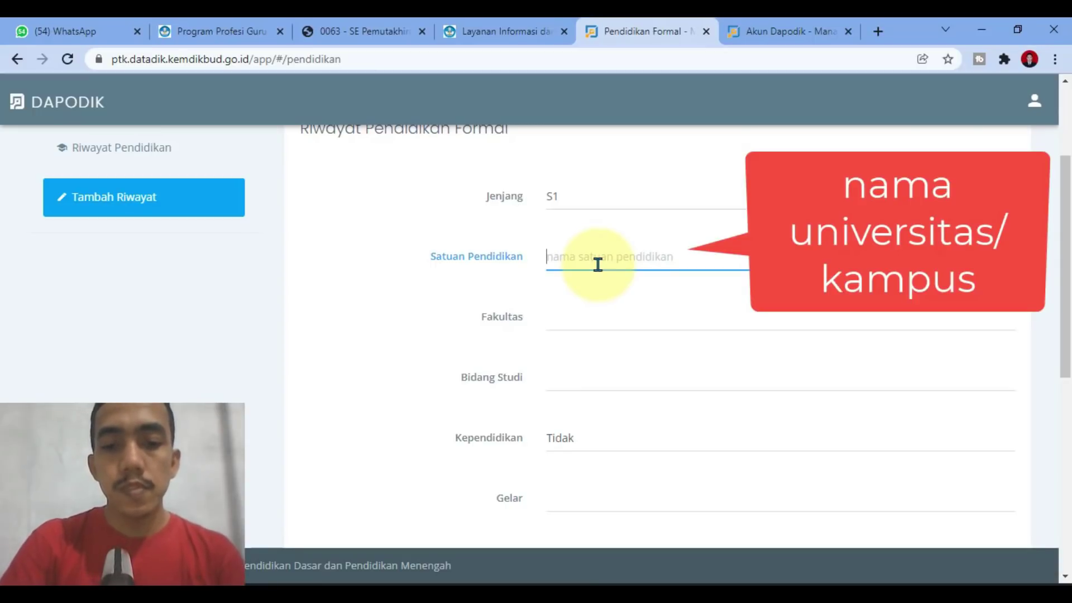
text(al-musli)
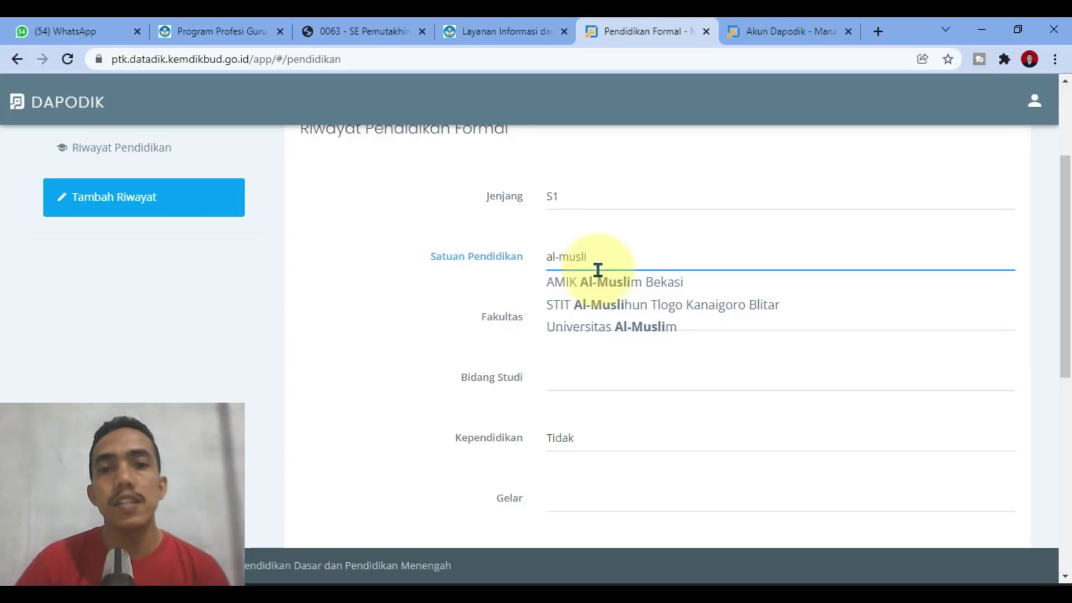
click(601, 332)
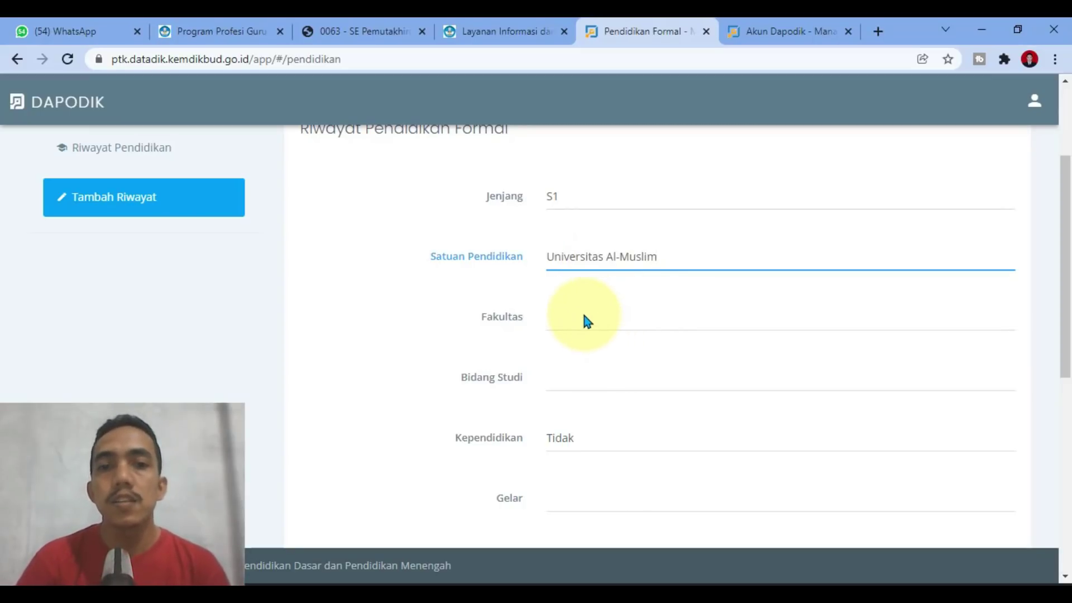
Step: Set the faculty to Pendidikan Guru Sekolah Dasar and the study field to Guru Kelas SD/MI
click(584, 321)
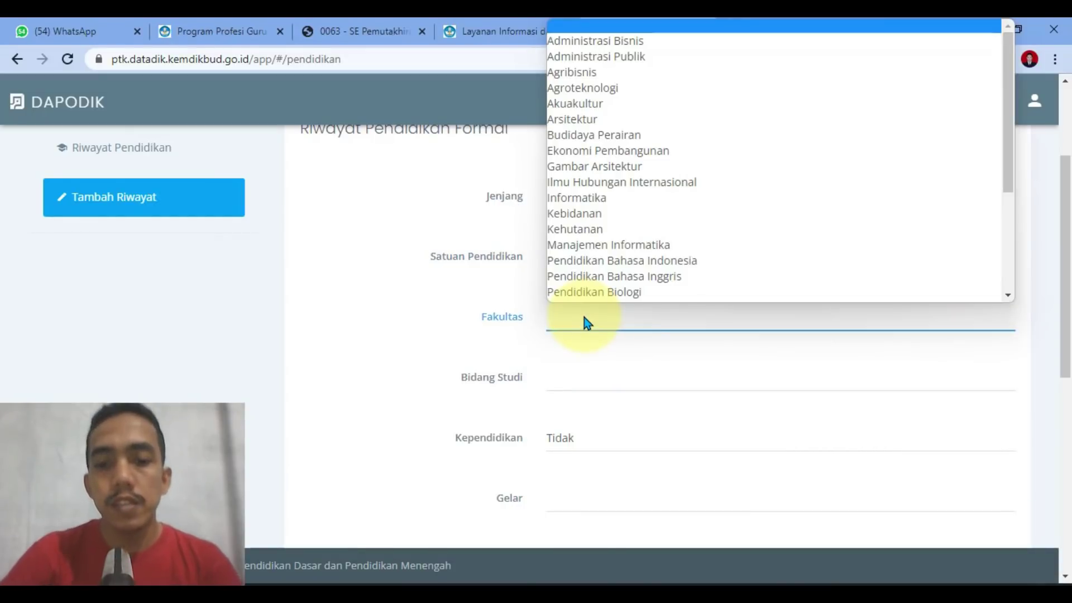
scroll(672, 208, down, 3)
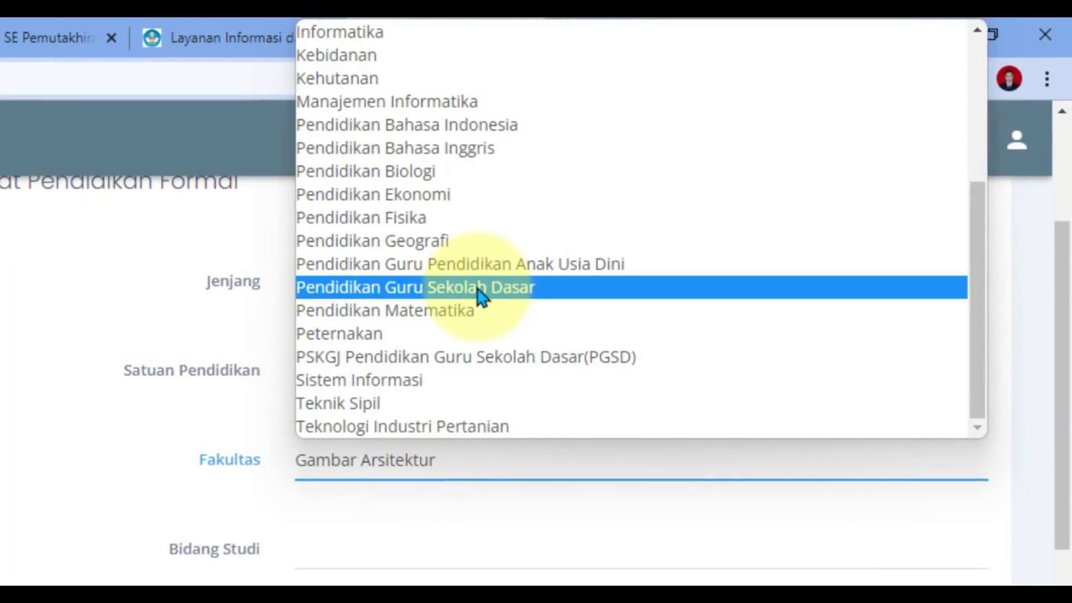
click(478, 289)
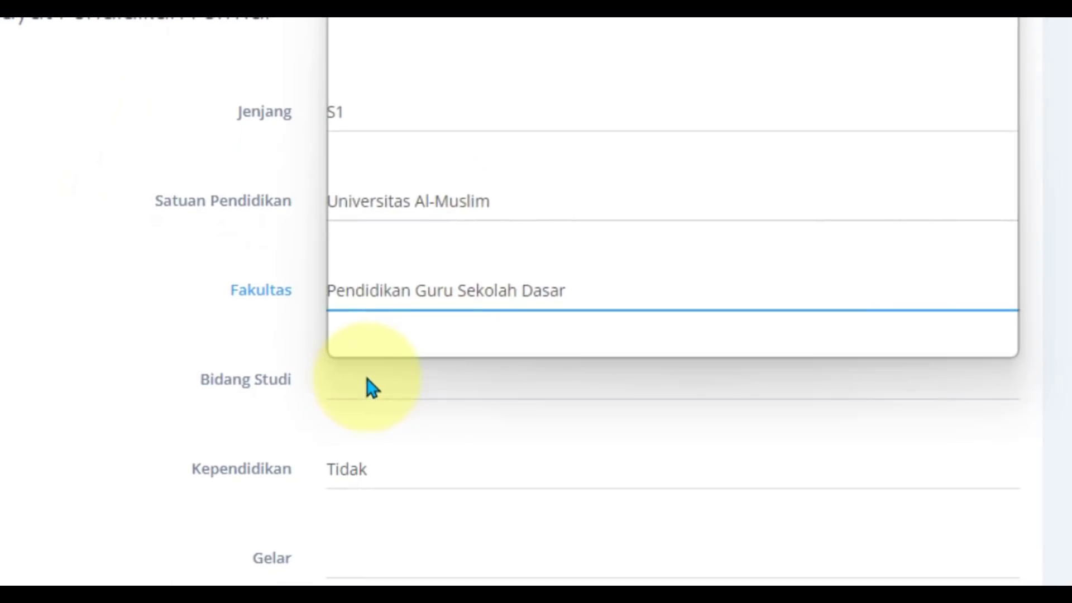
click(372, 388)
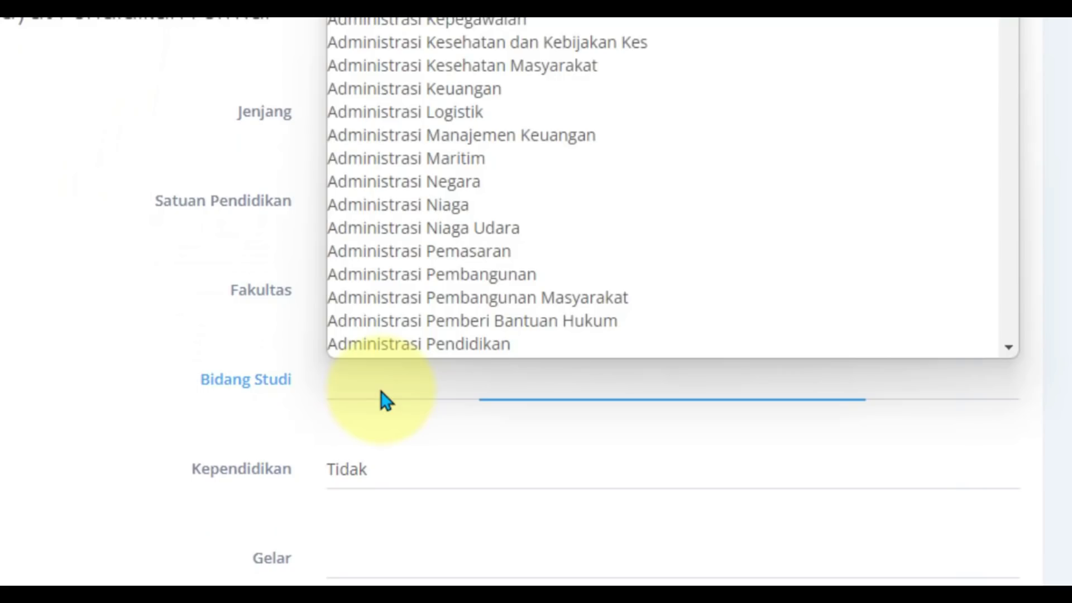
scroll(426, 220, down, 6)
scroll(424, 268, down, 15)
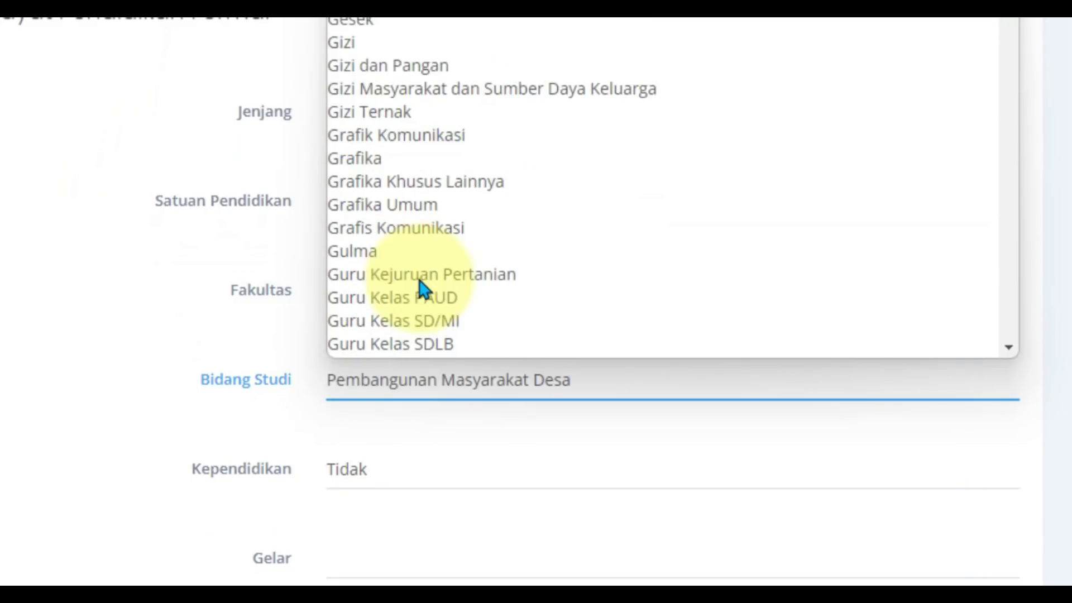
click(454, 326)
scroll(425, 435, down, 2)
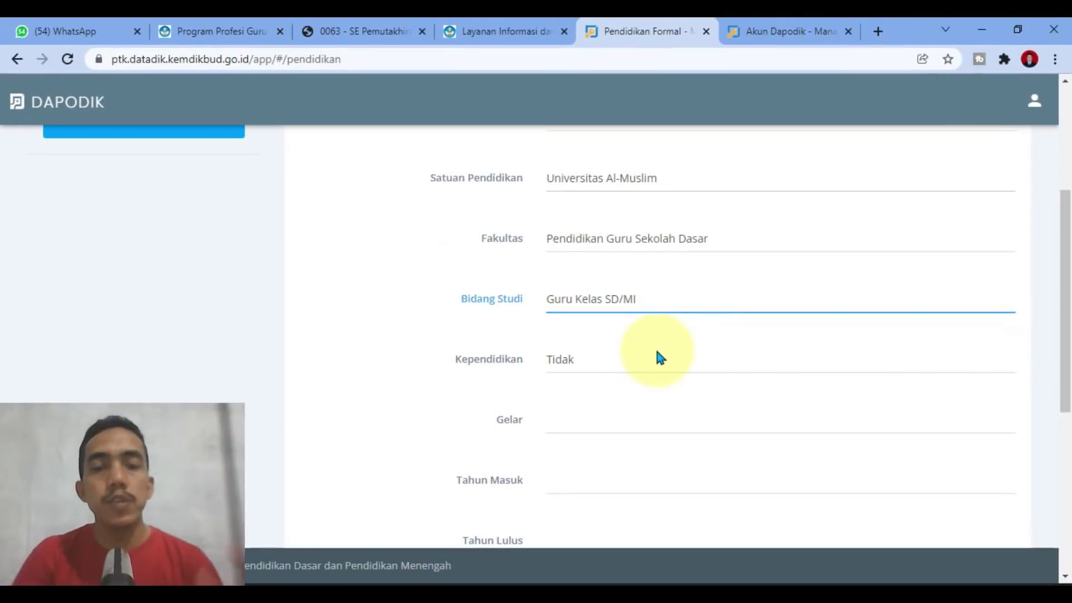
scroll(497, 357, up, 1)
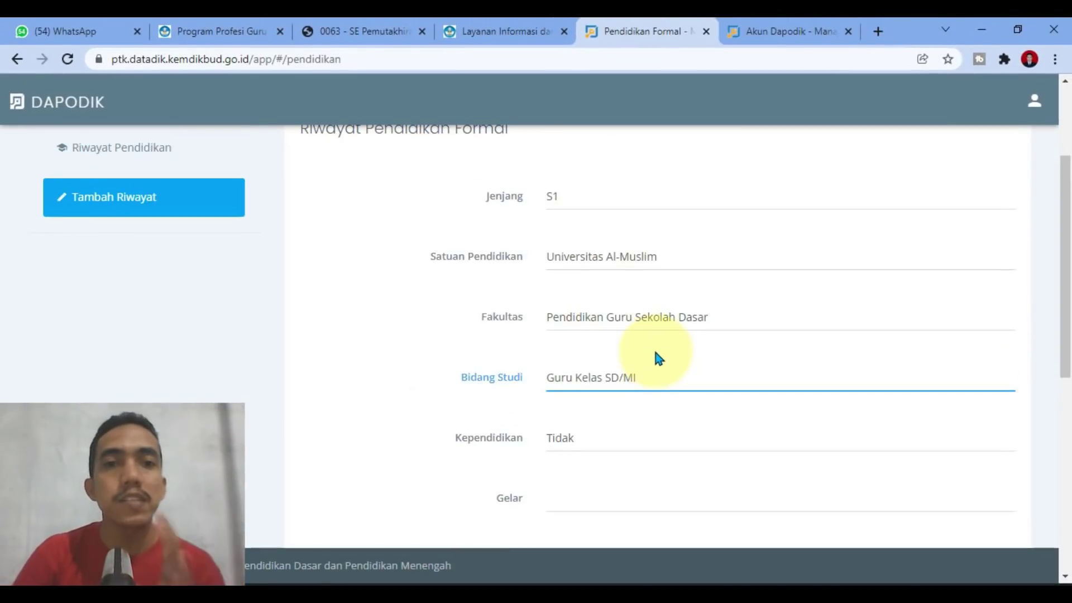
scroll(655, 352, down, 1)
scroll(656, 358, down, 1)
Step: Mark the S1 entry as teacher-training (Kependidikan Ya) with the title Sarjana Pendidikan (S.Pd)
click(615, 363)
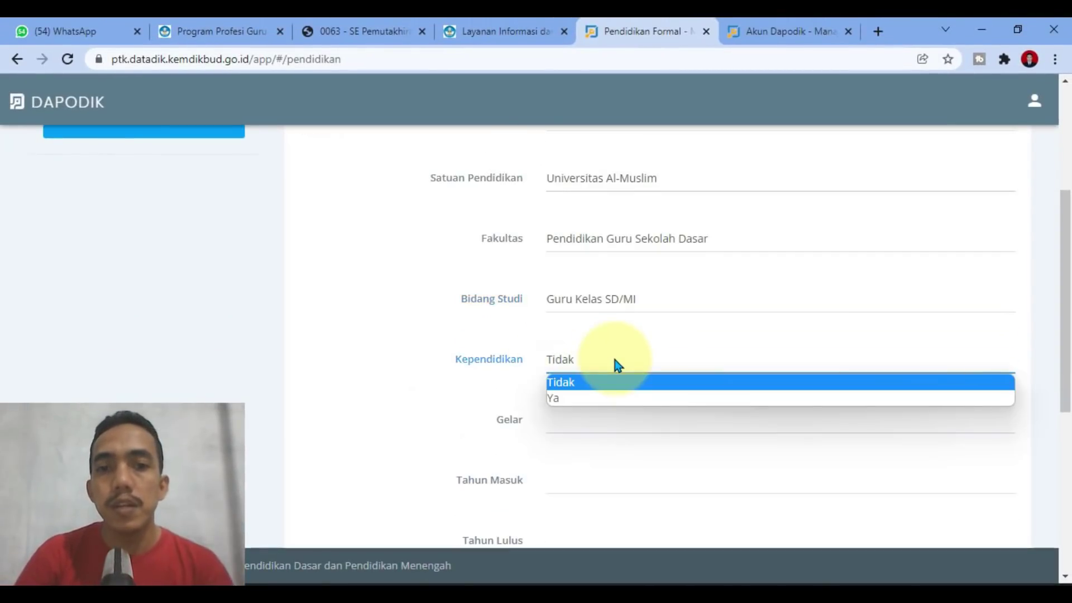
click(596, 398)
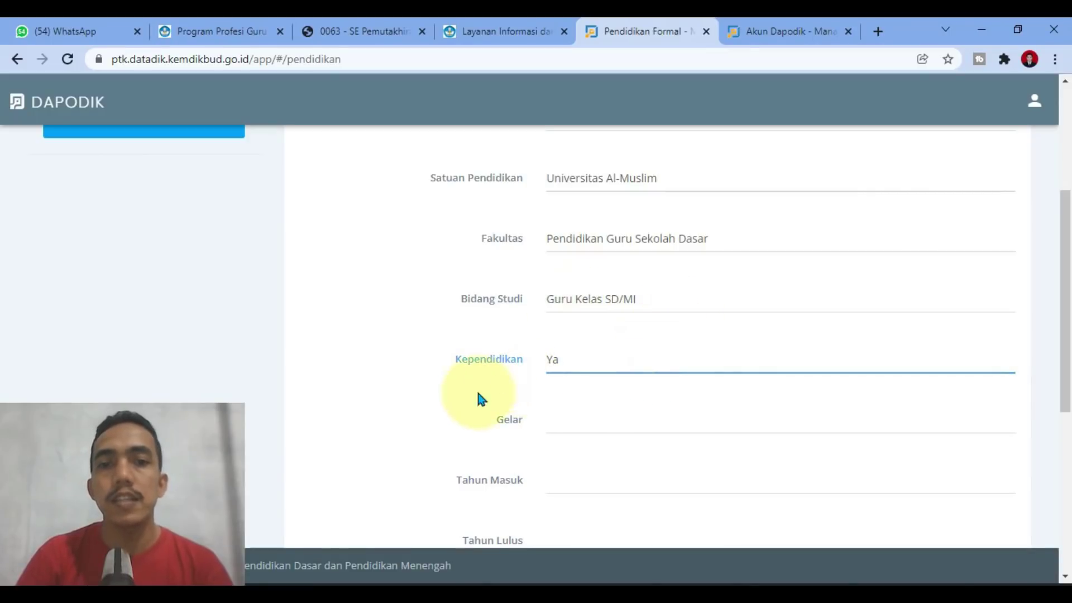
scroll(620, 393, down, 3)
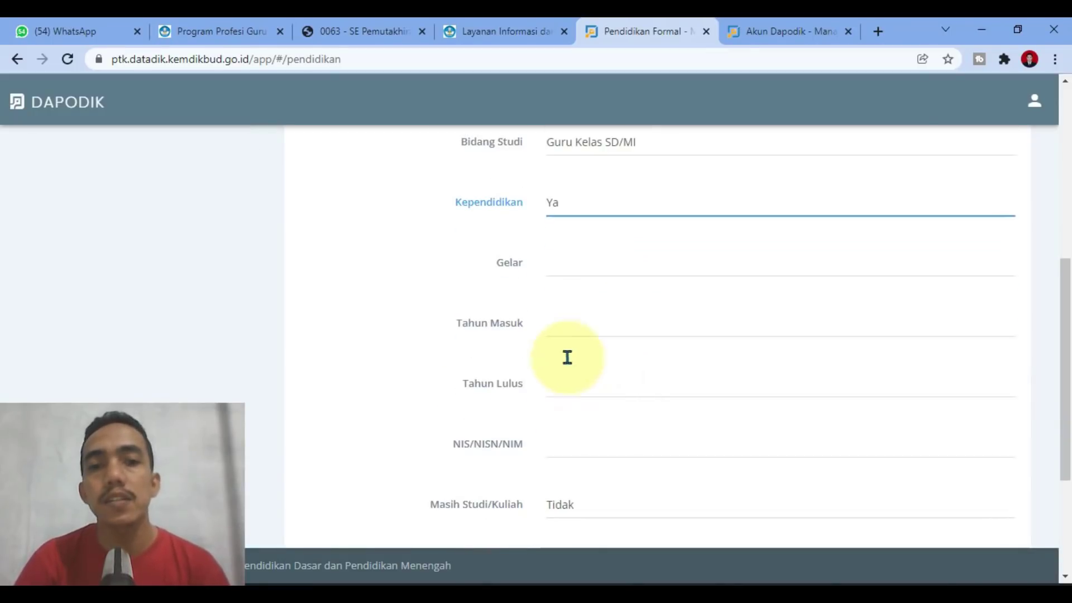
click(569, 267)
scroll(598, 368, down, 5)
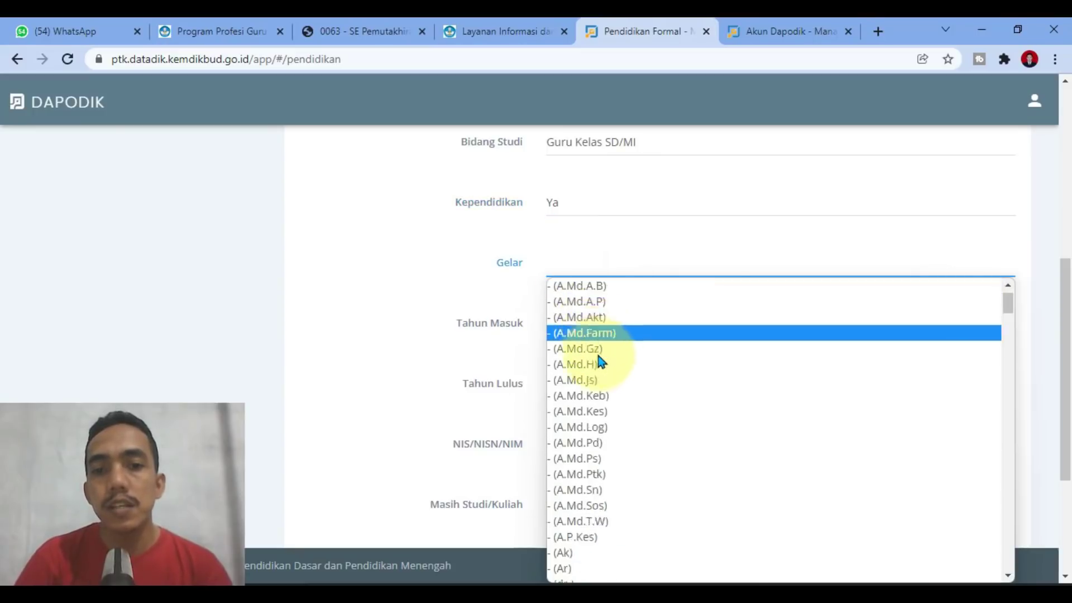
scroll(601, 384, down, 6)
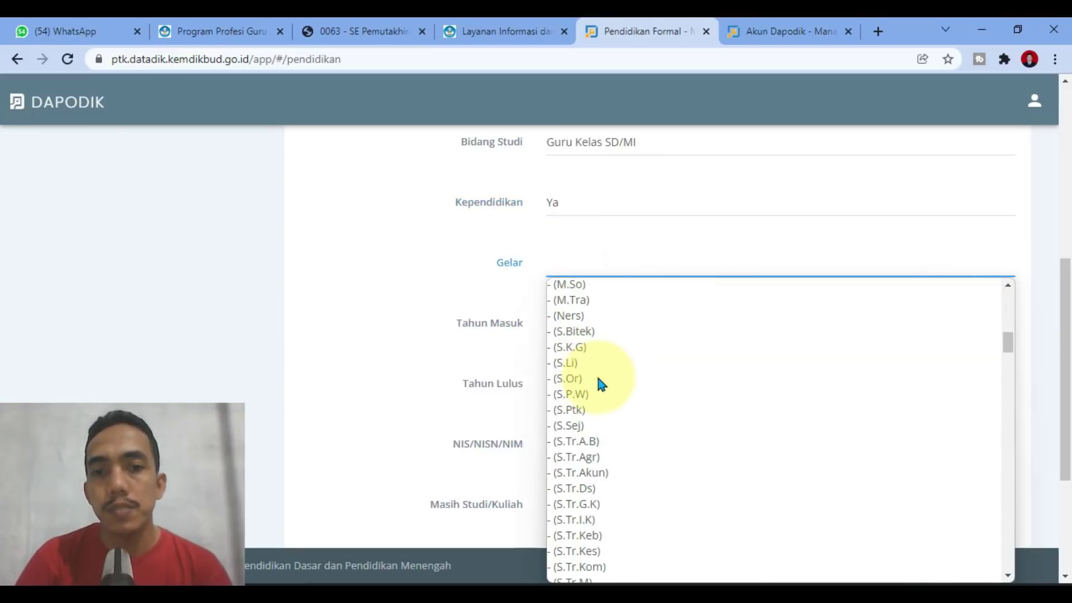
scroll(598, 383, down, 15)
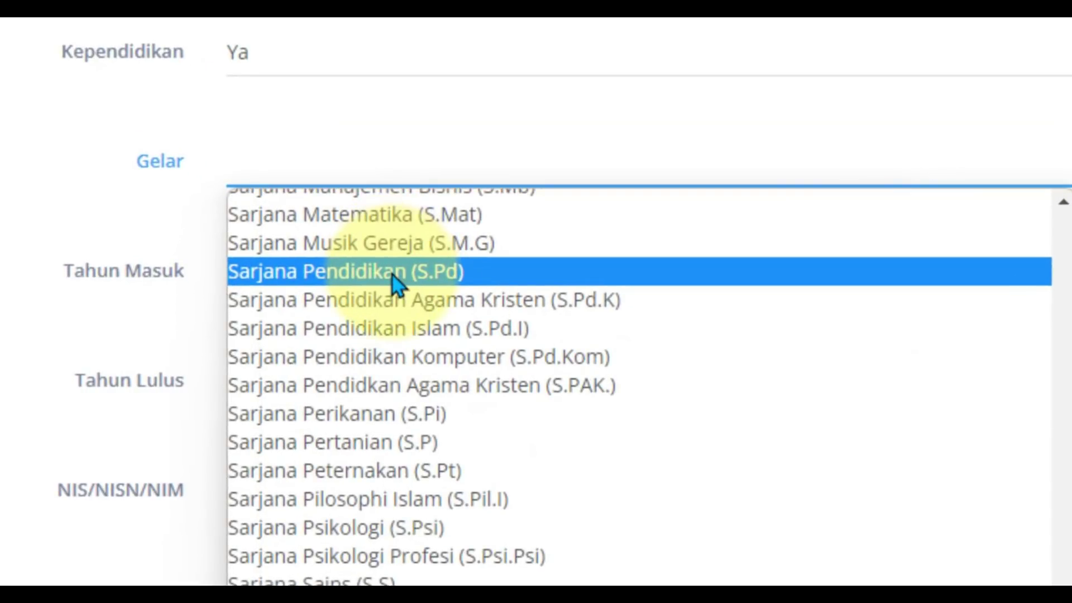
click(393, 275)
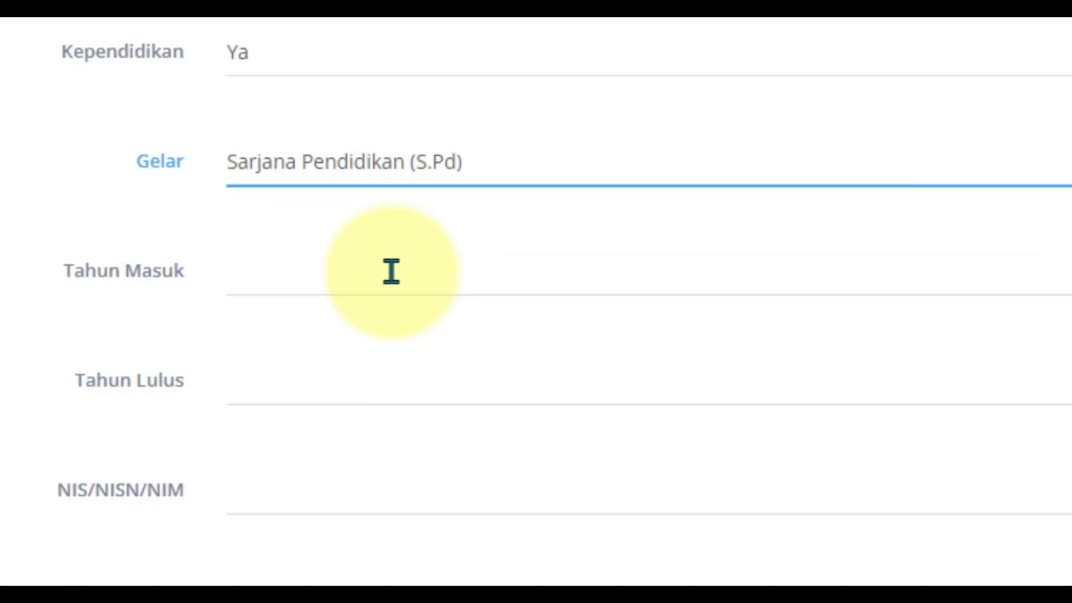
Step: Enter years 2015–2017, the student number and GPA 3.78, then save and confirm
click(272, 266)
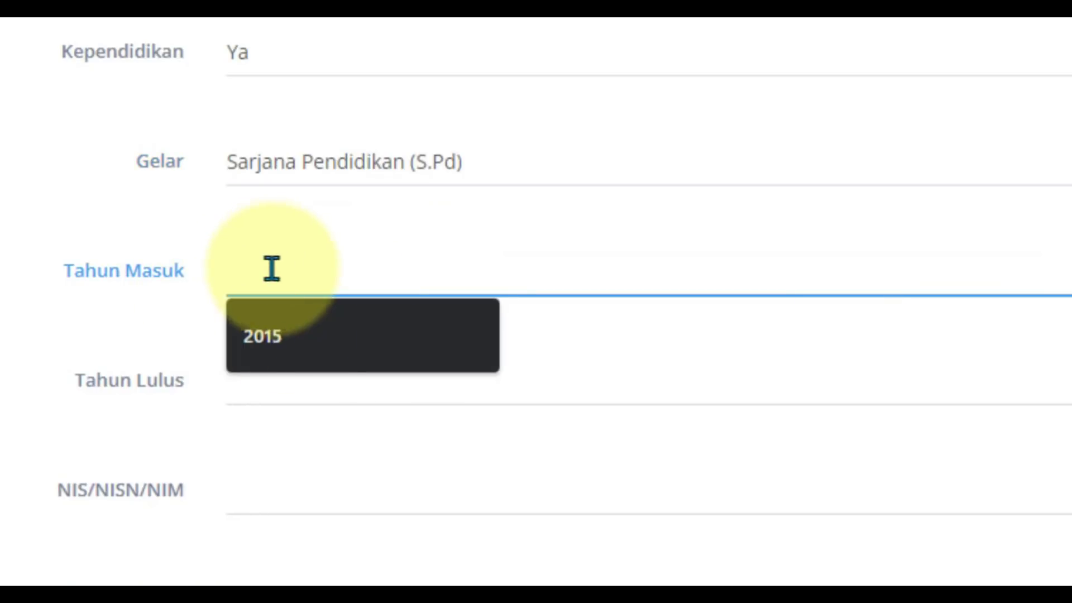
click(290, 362)
click(286, 371)
click(291, 447)
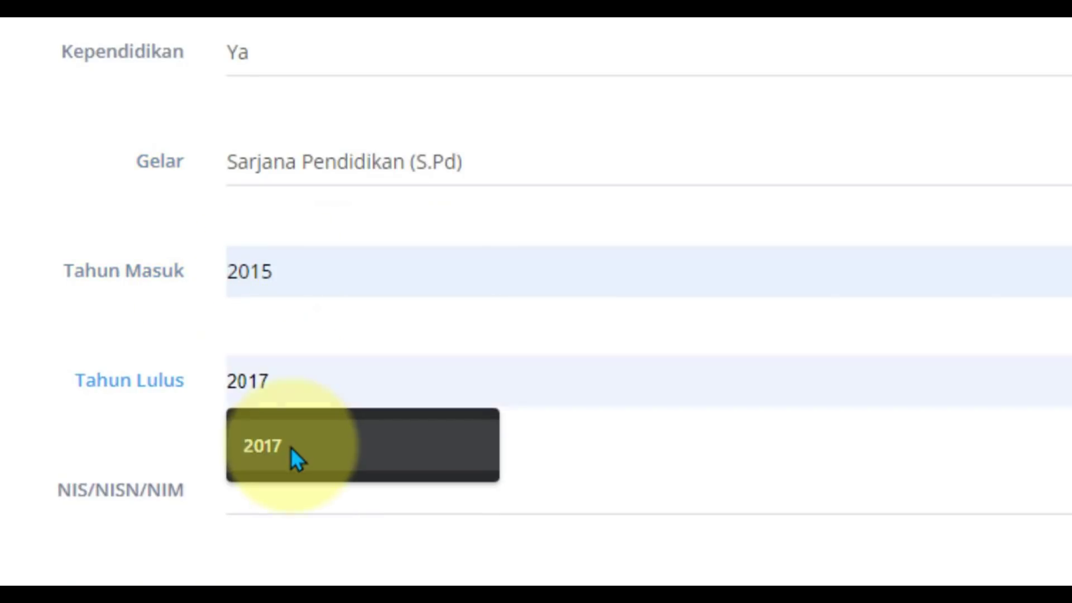
click(293, 486)
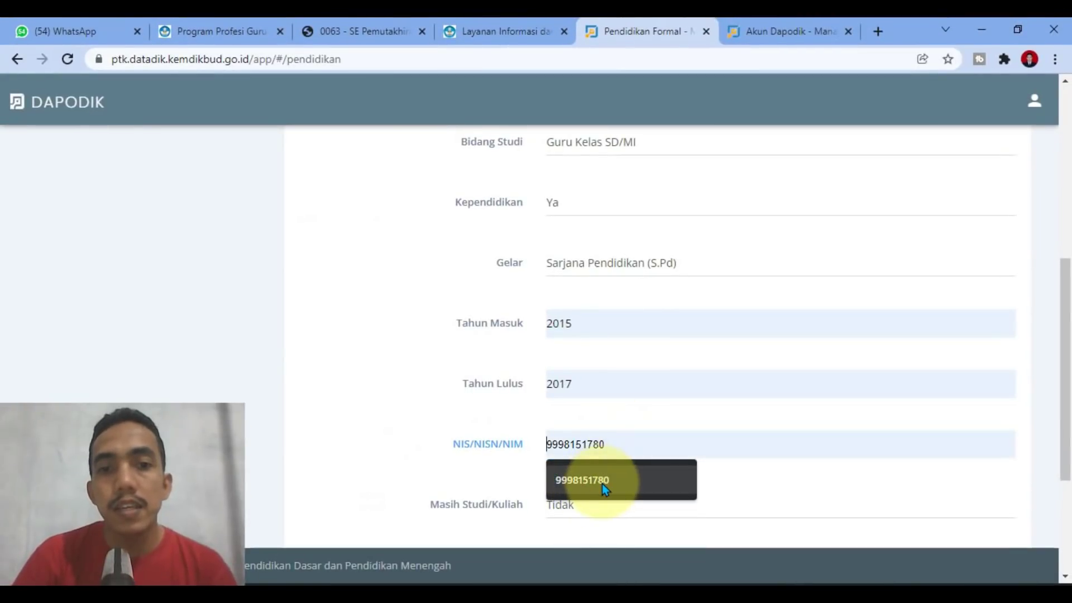
click(602, 484)
scroll(564, 462, down, 3)
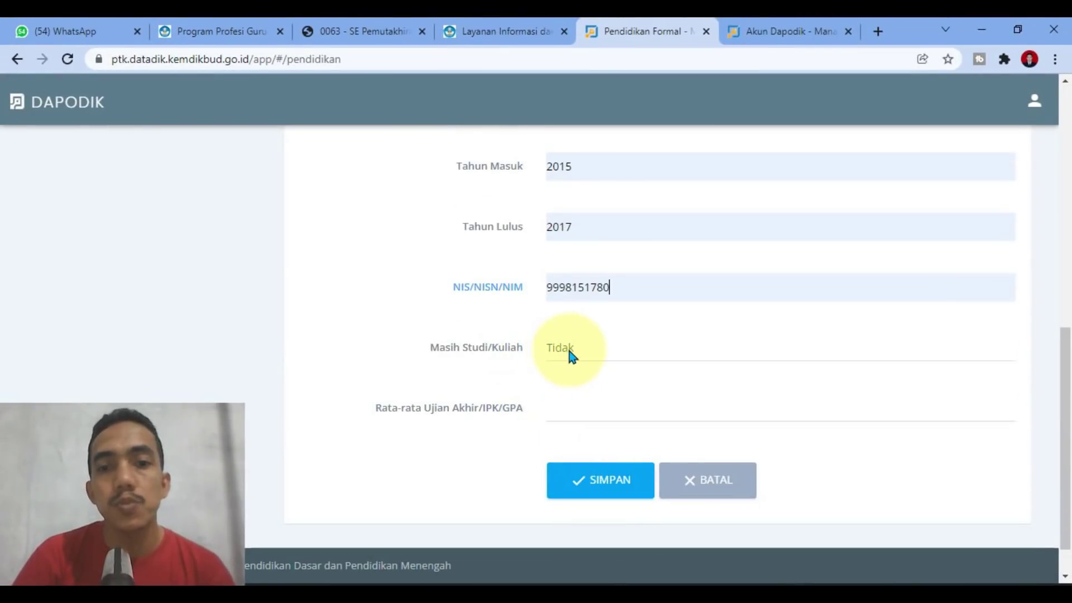
click(563, 406)
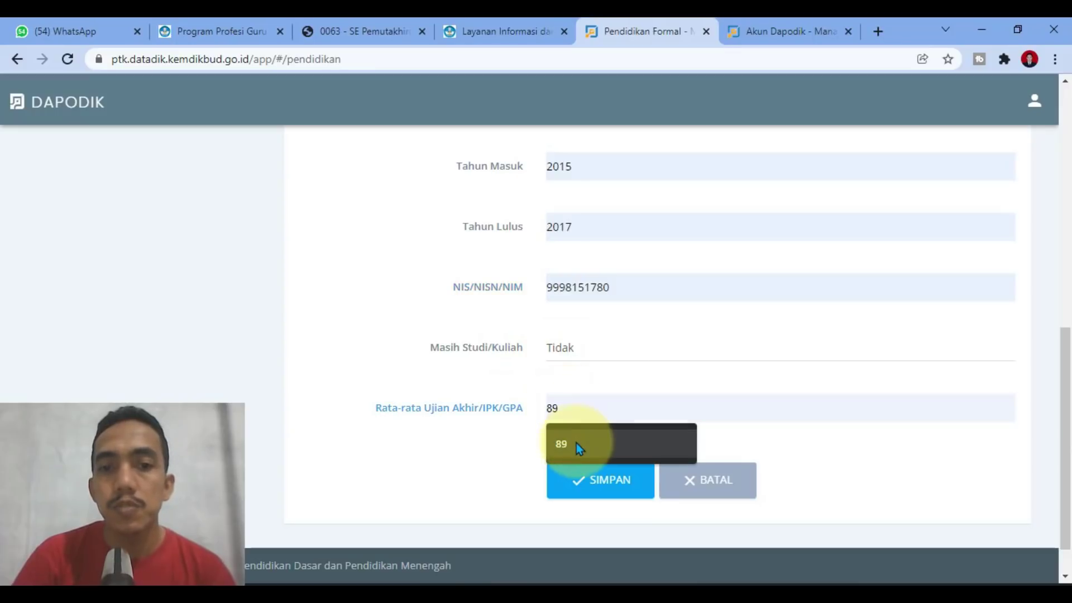
text(3.)
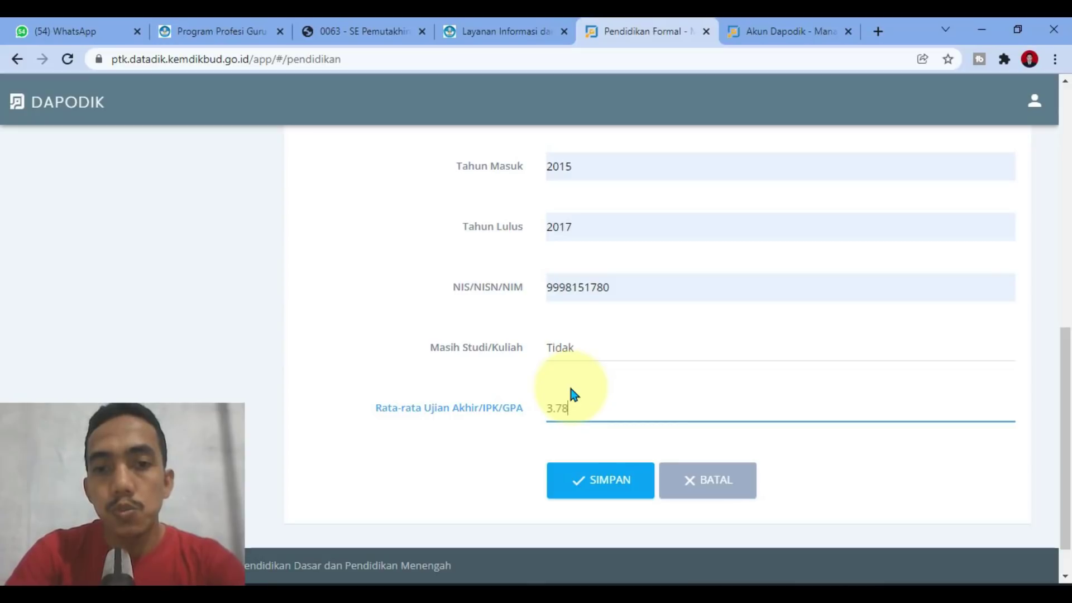
text(78)
click(599, 484)
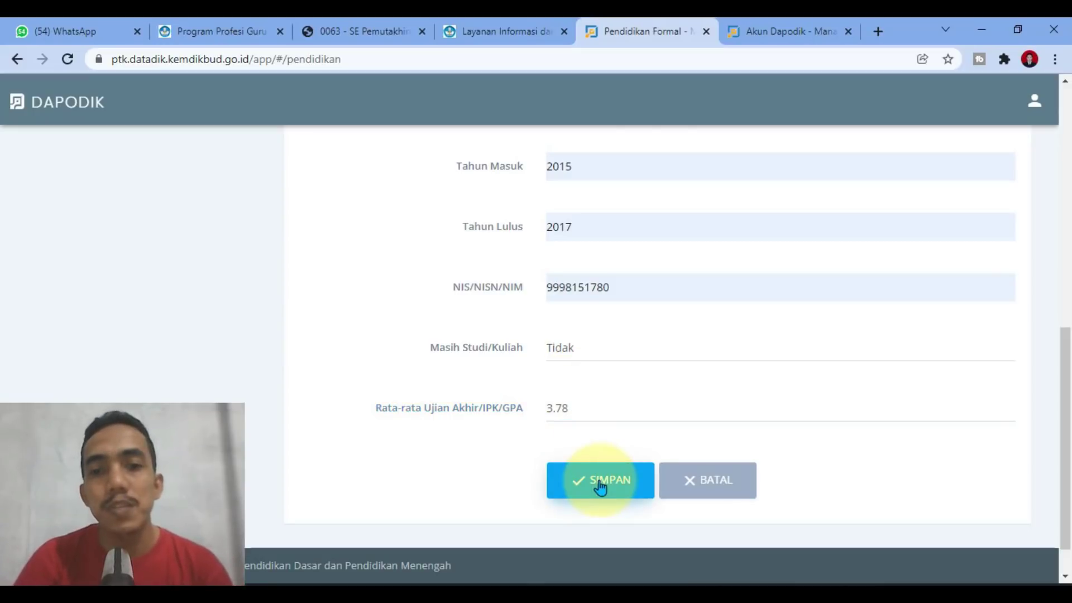
click(668, 311)
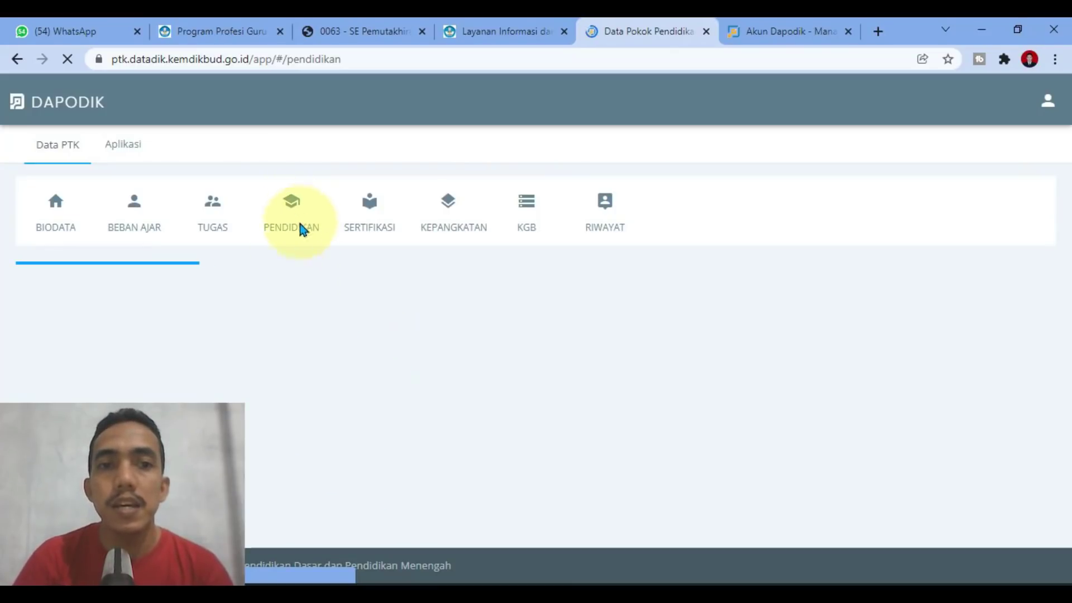
Step: Add another education entry at SD / sederajat level with '-' as the Fakultas
scroll(628, 335, down, 3)
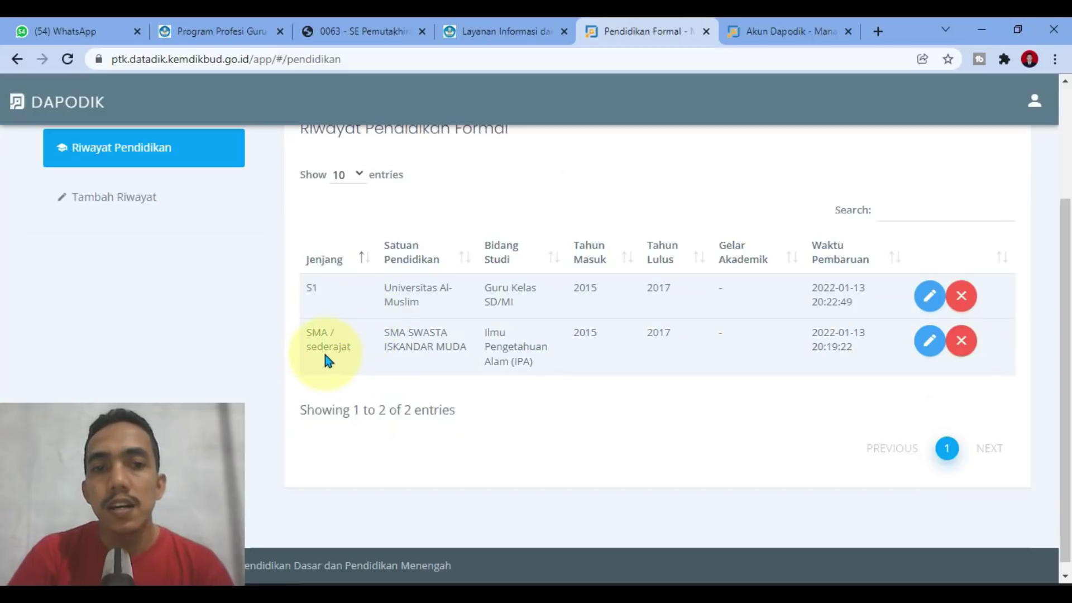
click(139, 200)
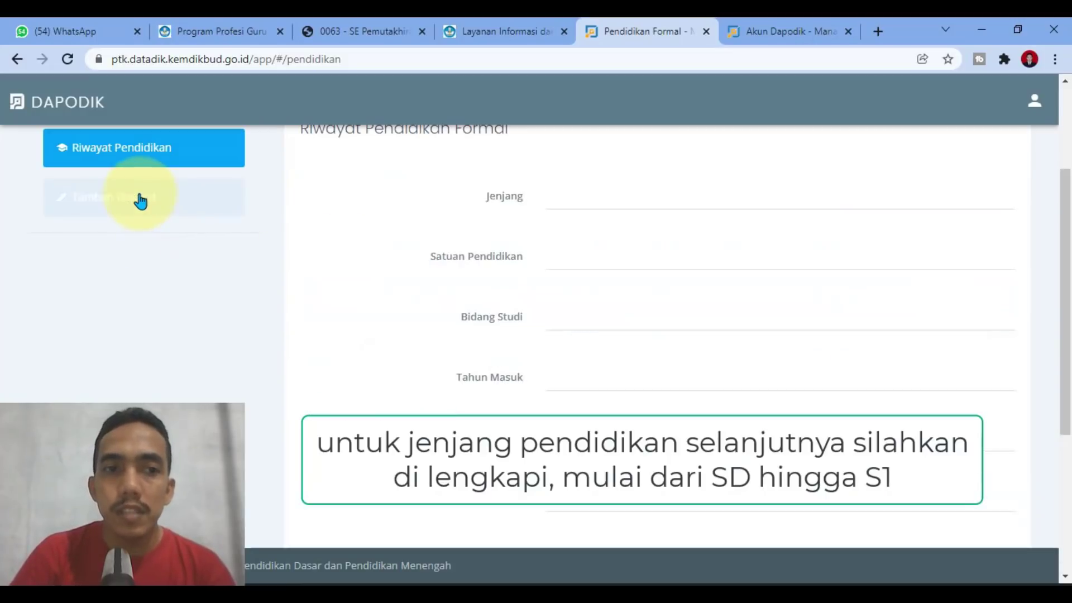
click(575, 203)
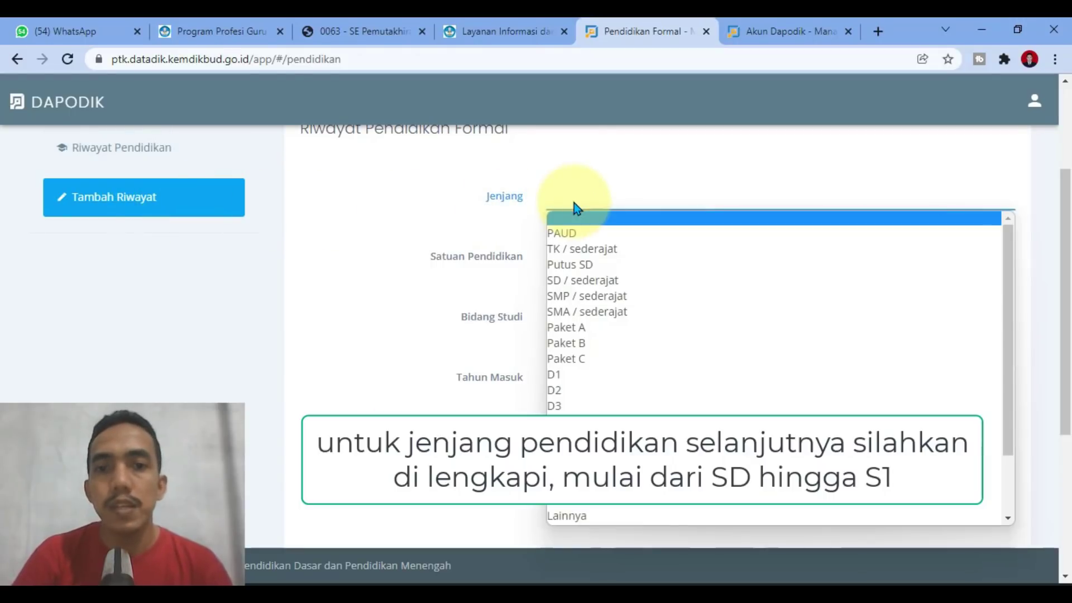
click(587, 280)
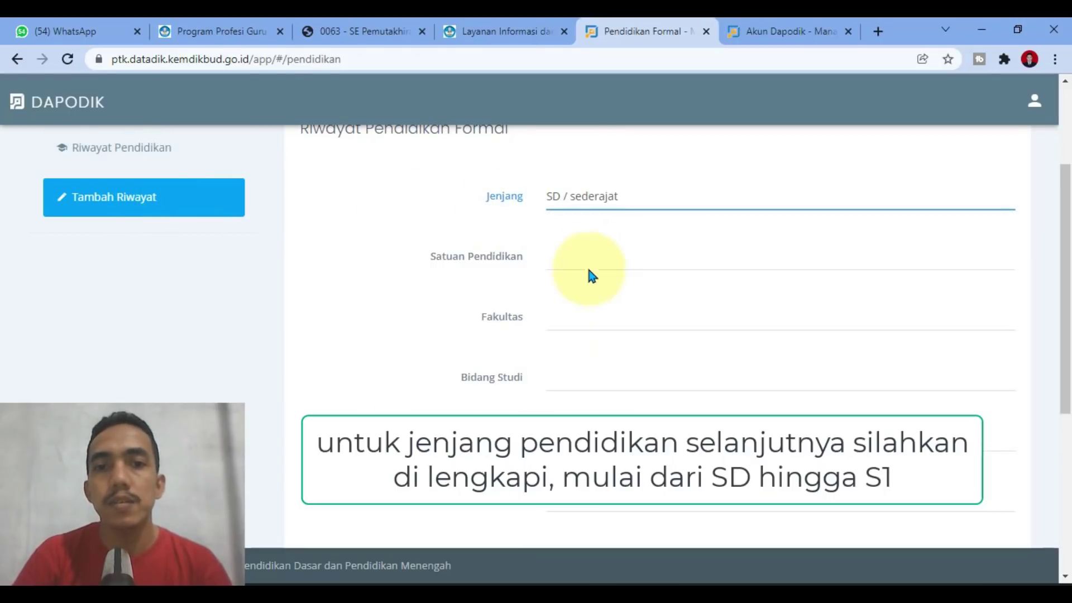
click(588, 258)
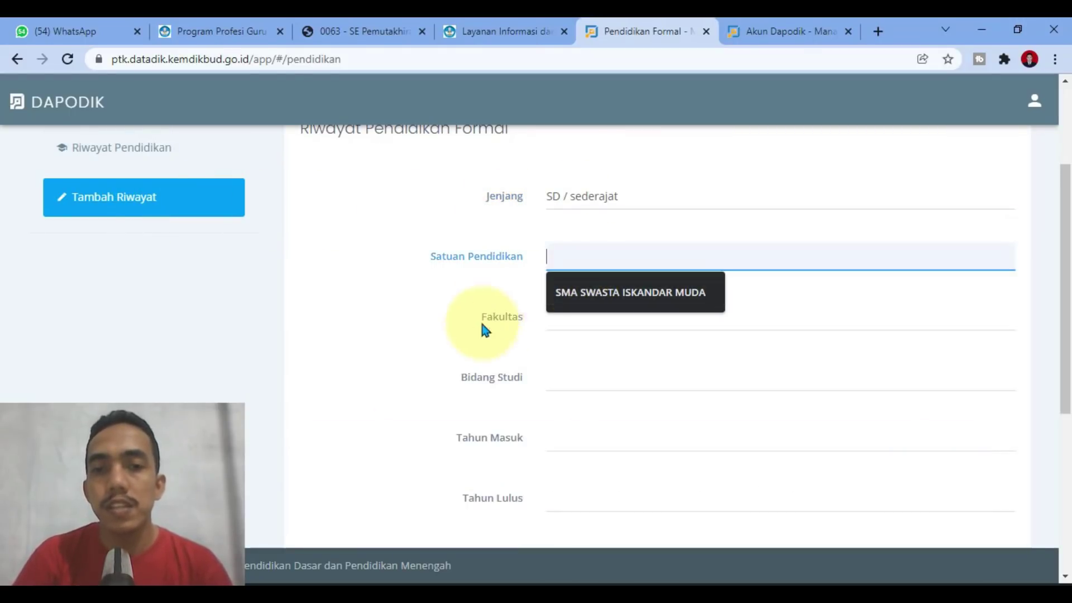
click(569, 324)
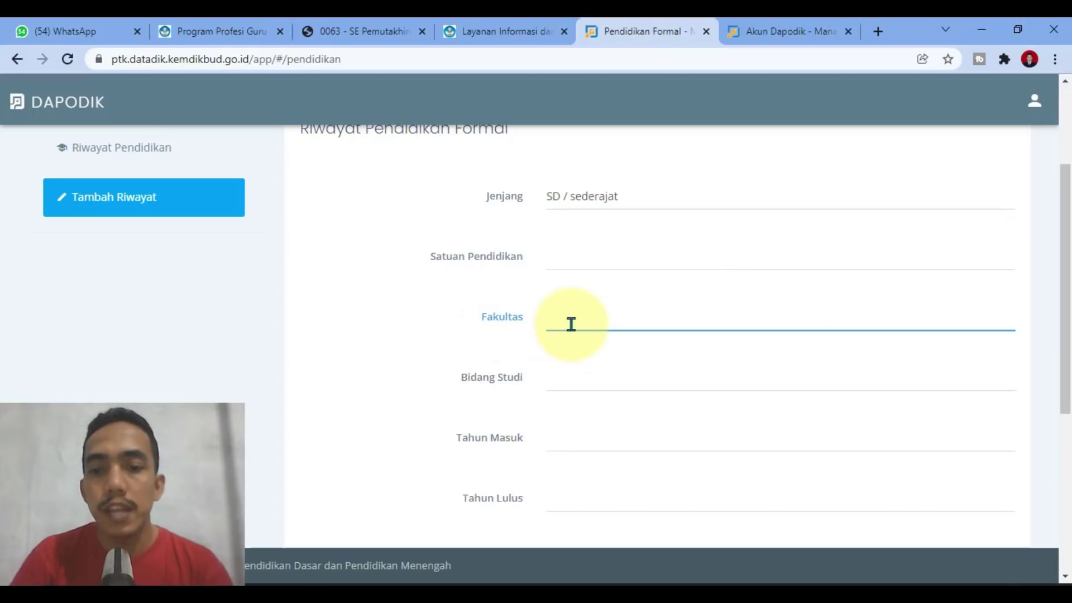
text(-)
click(582, 361)
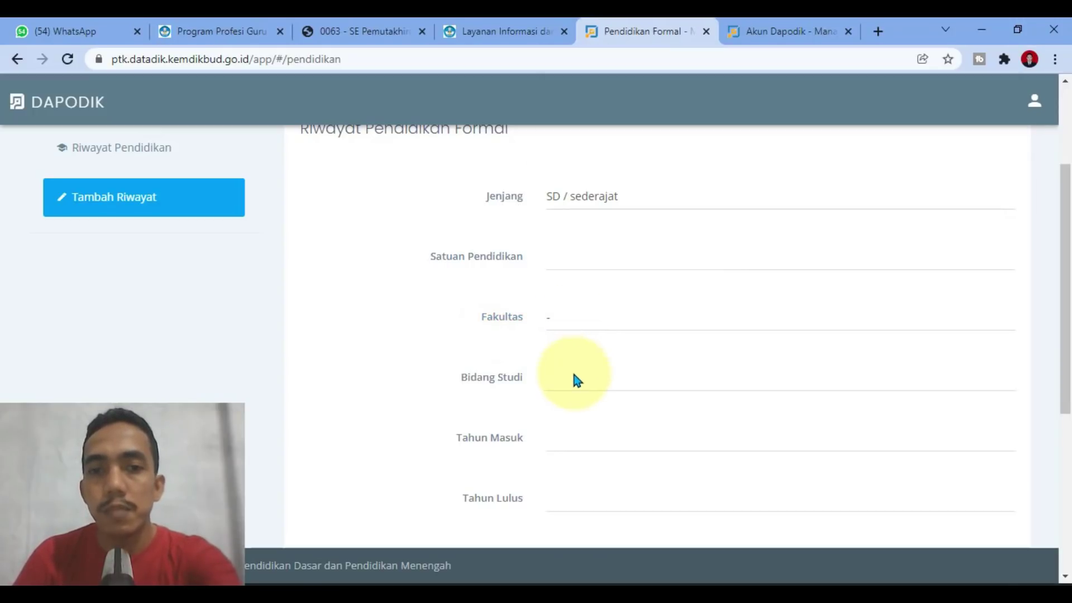
Step: Leave Bidang Studi, Tahun Masuk, Tahun Lulus and the average score blank
click(570, 386)
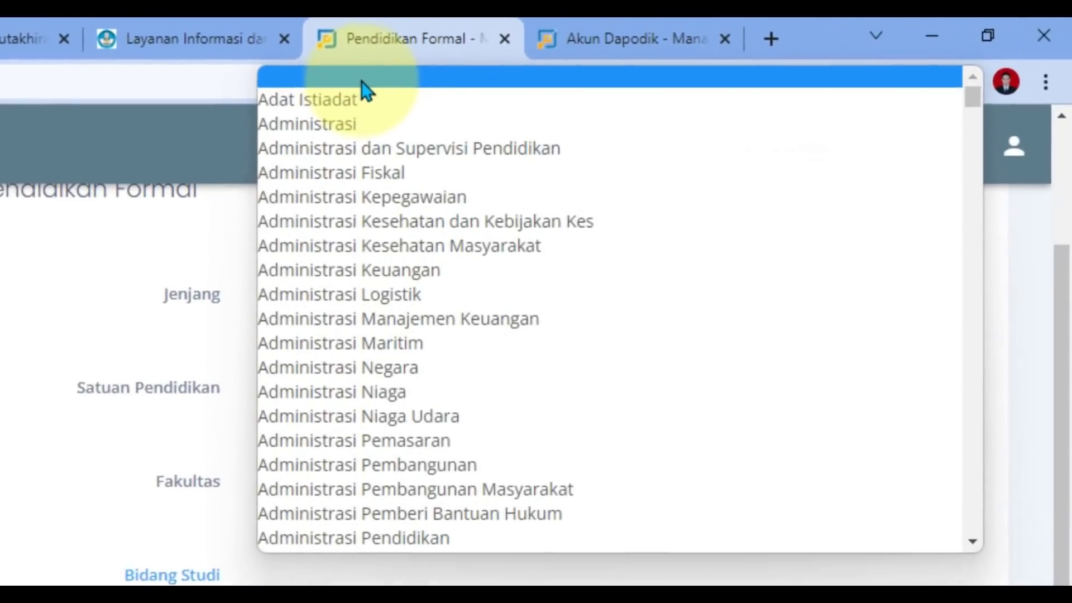
click(367, 73)
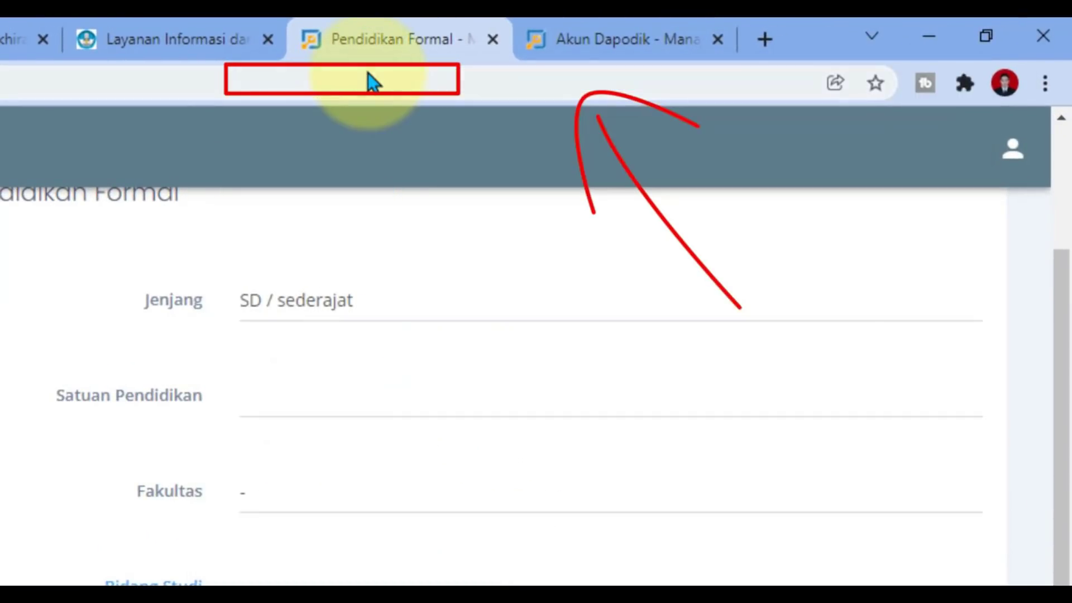
click(291, 581)
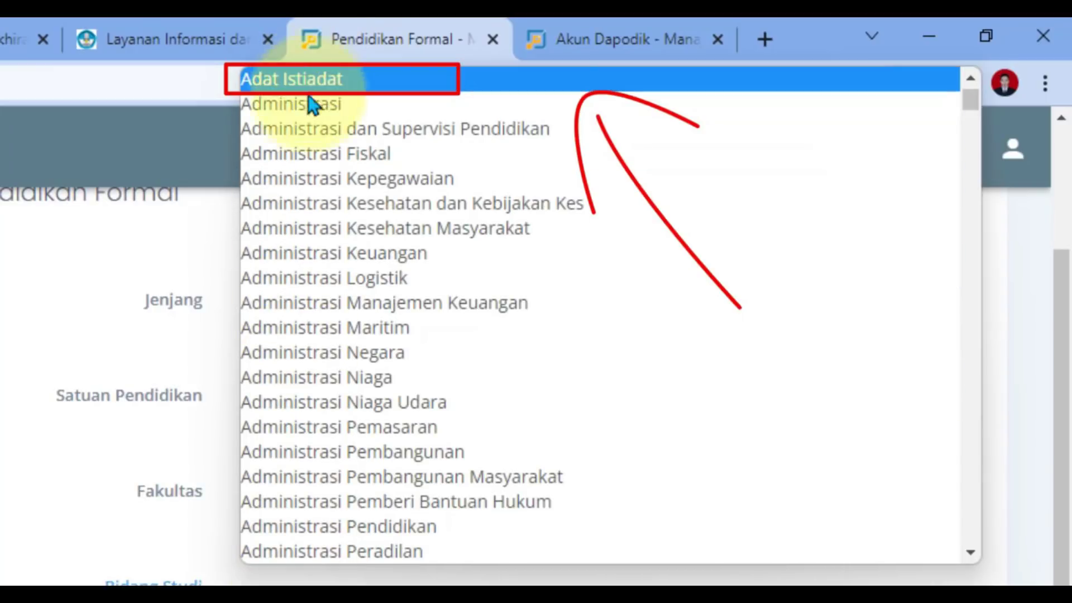
scroll(335, 185, up, 1)
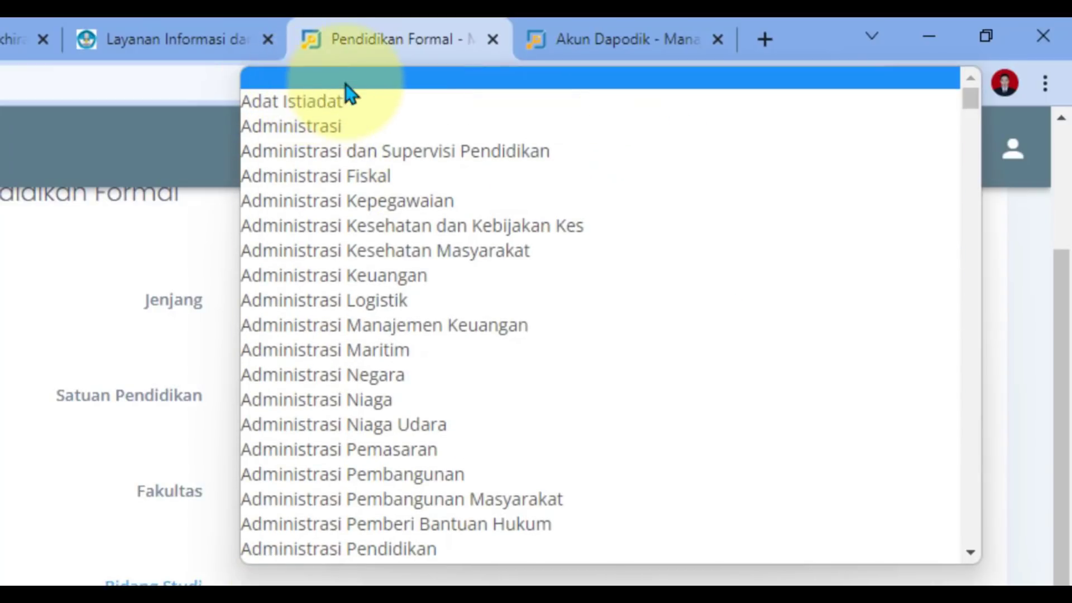
click(347, 82)
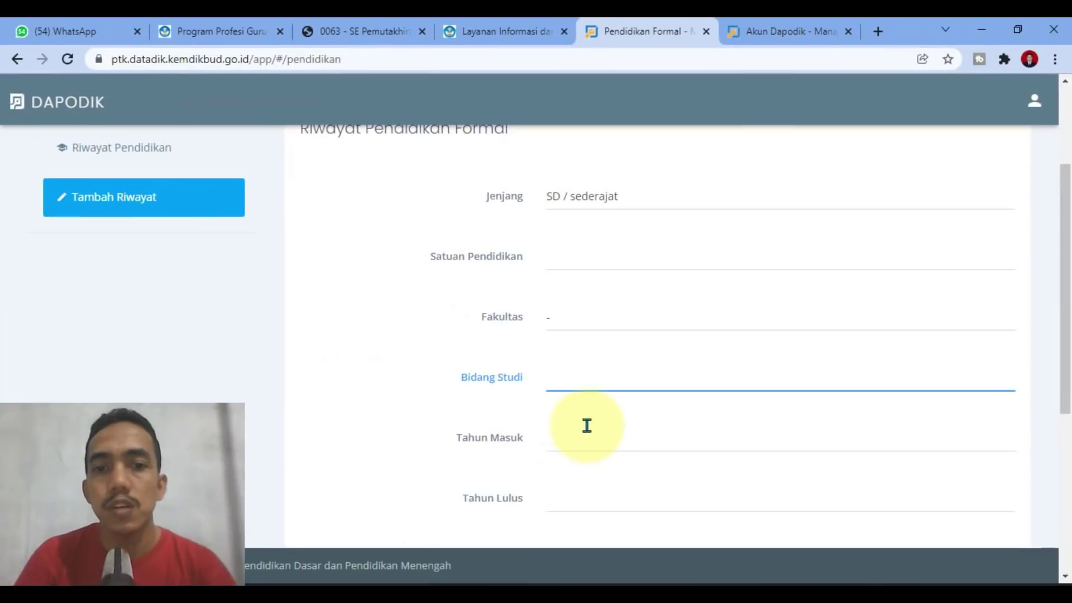
click(446, 565)
click(555, 422)
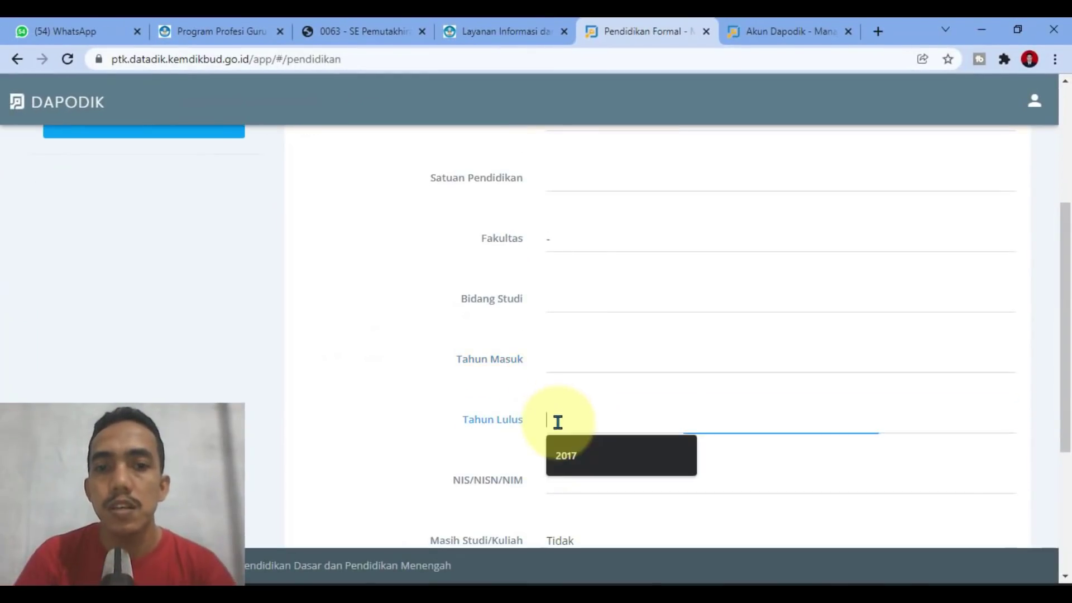
click(538, 477)
scroll(540, 474, down, 3)
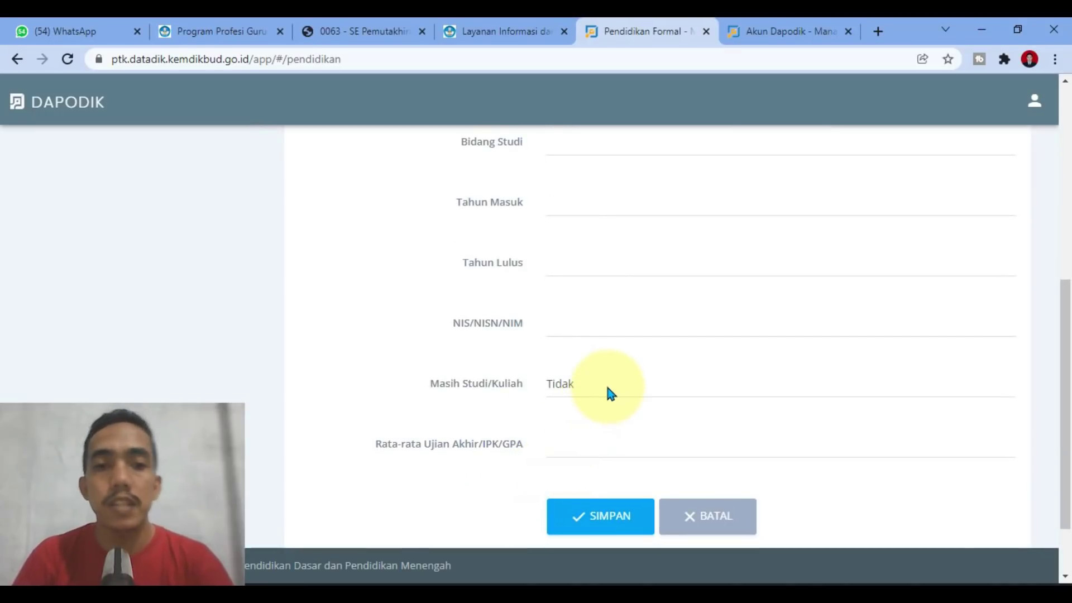
click(568, 446)
click(363, 377)
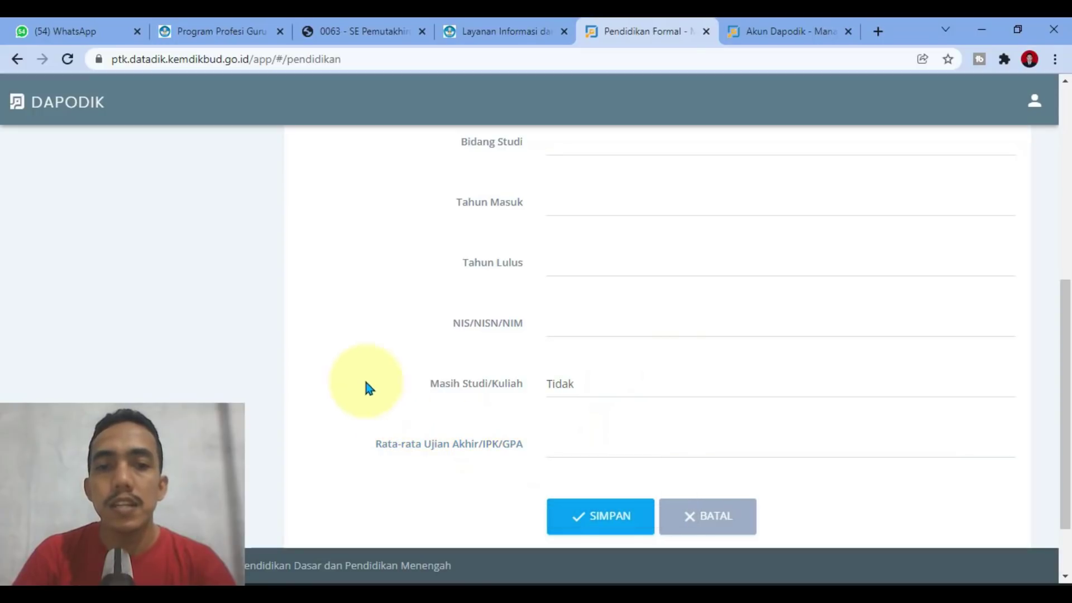
Step: Bring up the 0063 PPG update circular showing point b on formal education
scroll(387, 378, up, 3)
scroll(394, 386, up, 4)
scroll(456, 360, down, 1)
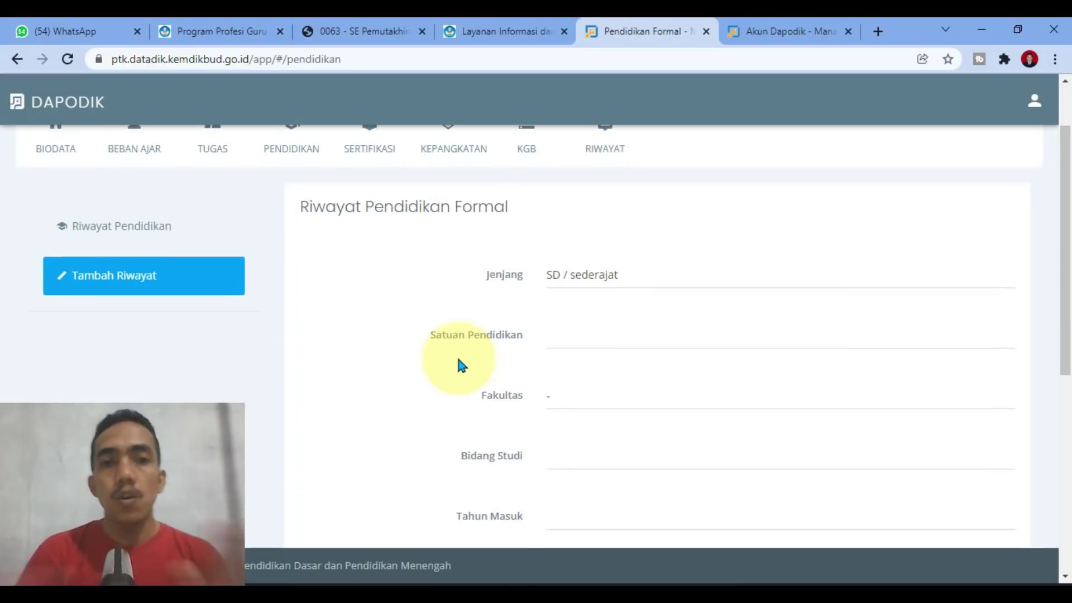
click(369, 31)
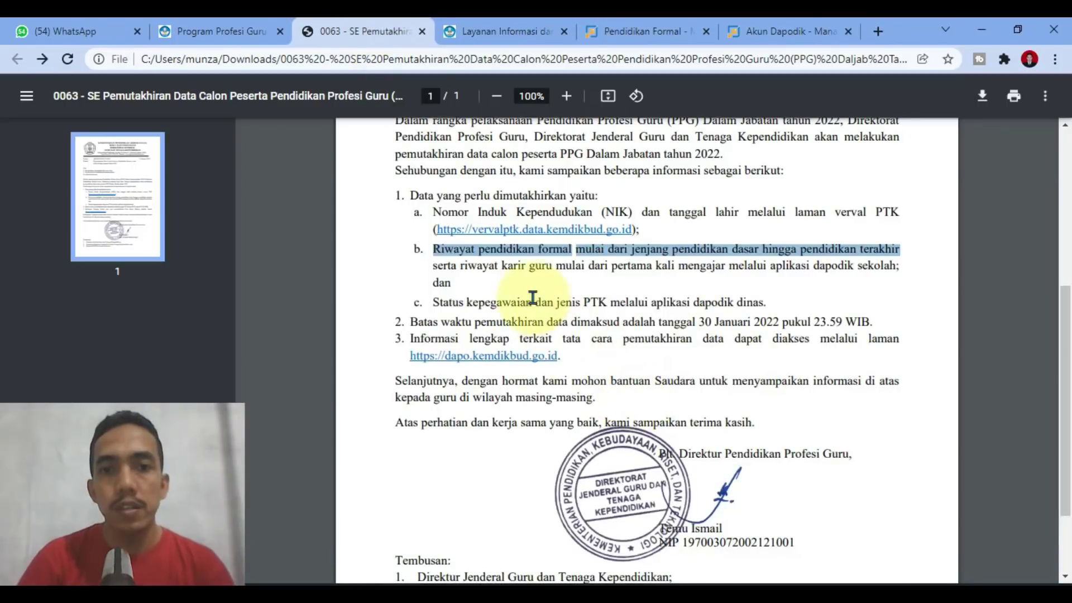
Step: Clear the circular's text selection and pass through the Akun Dapodik tab back to the education form
click(397, 247)
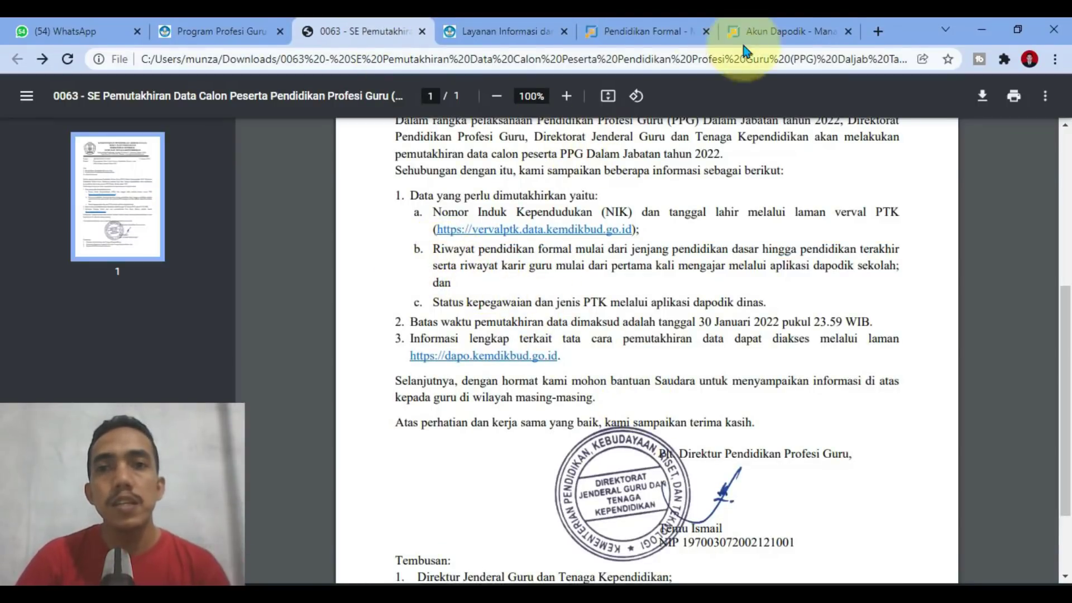
click(787, 31)
click(679, 30)
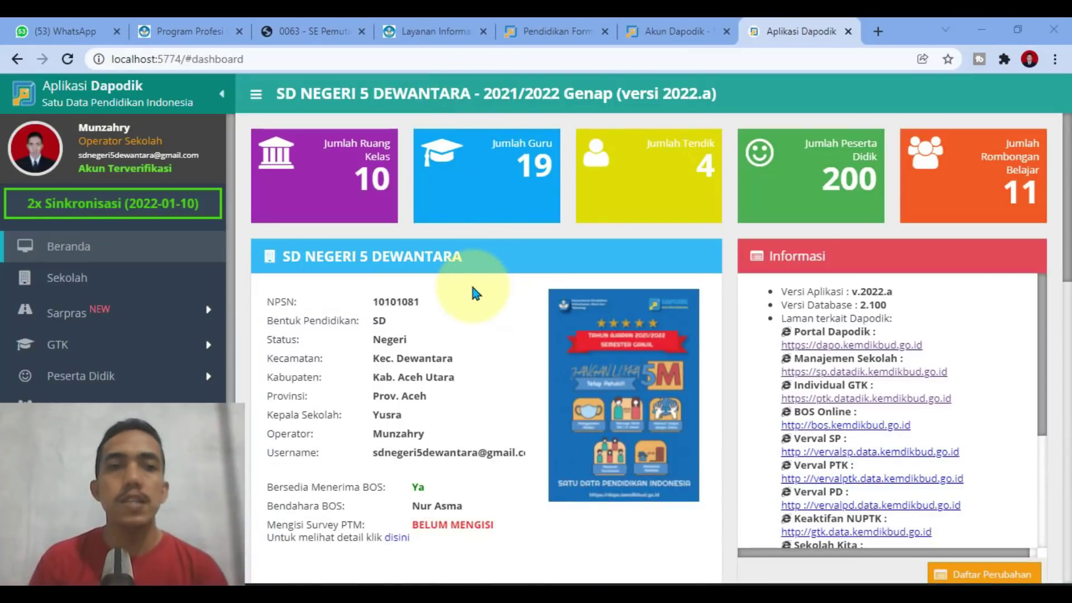
Step: Run Tarik Data and dismiss the notice to see 2 warnings and 0 invalid entries
scroll(91, 531, down, 3)
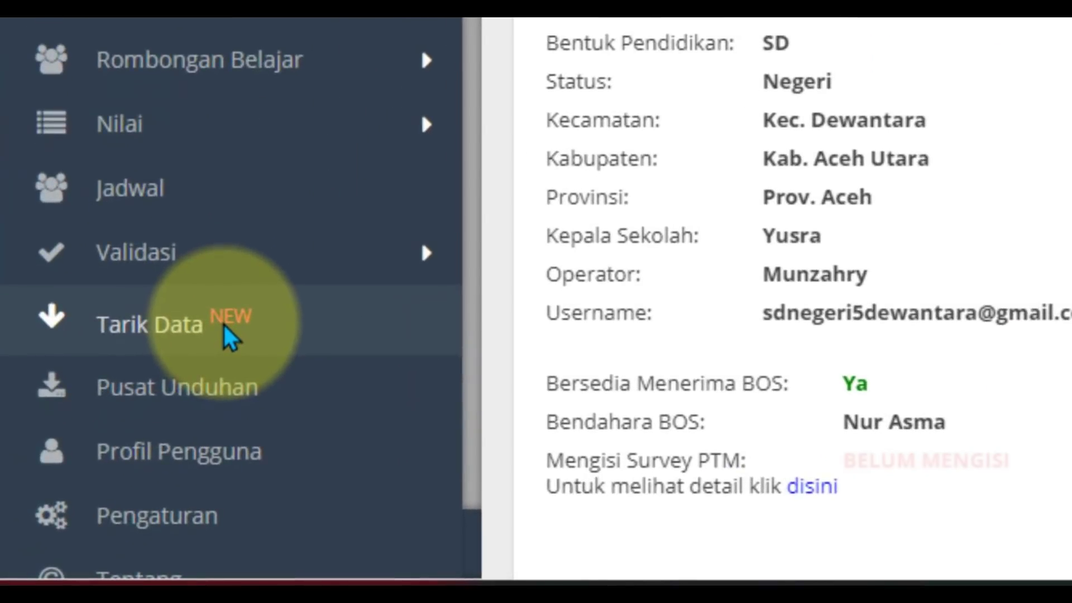
click(229, 334)
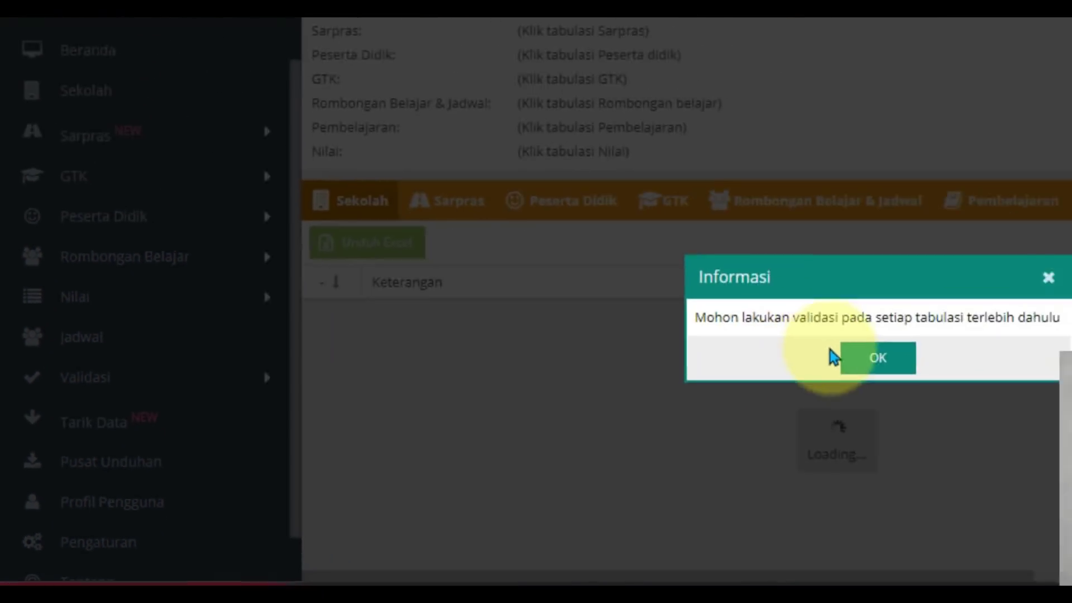
click(835, 357)
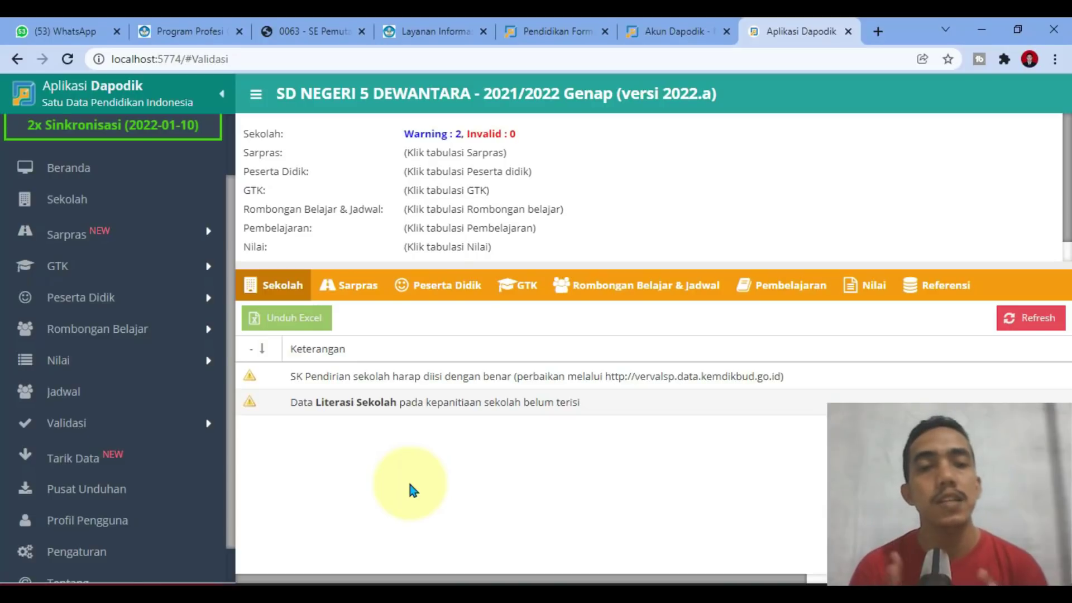
click(327, 32)
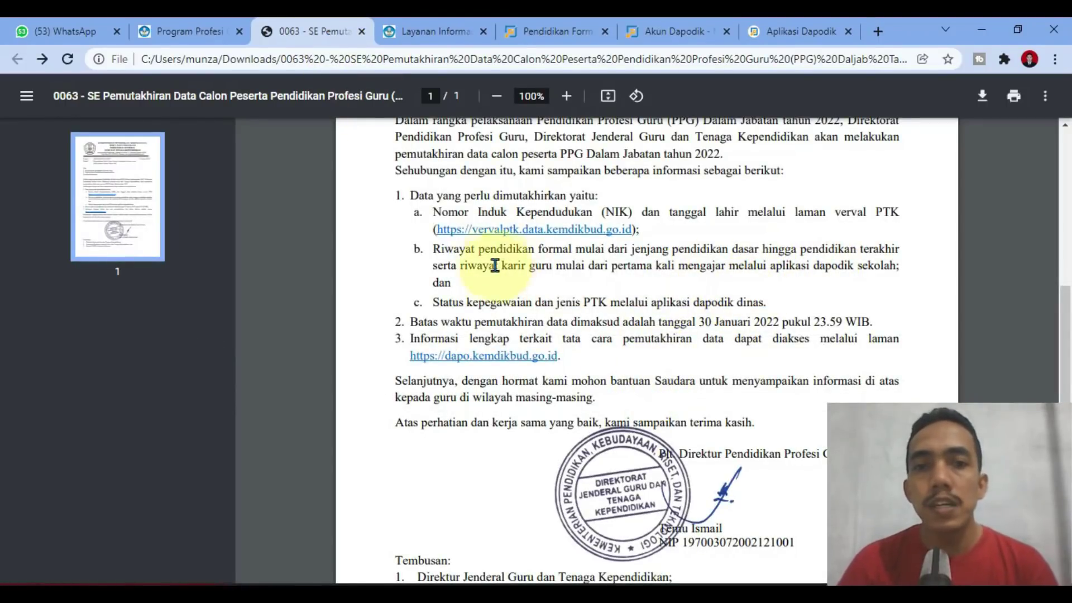
drag(435, 250, 899, 250)
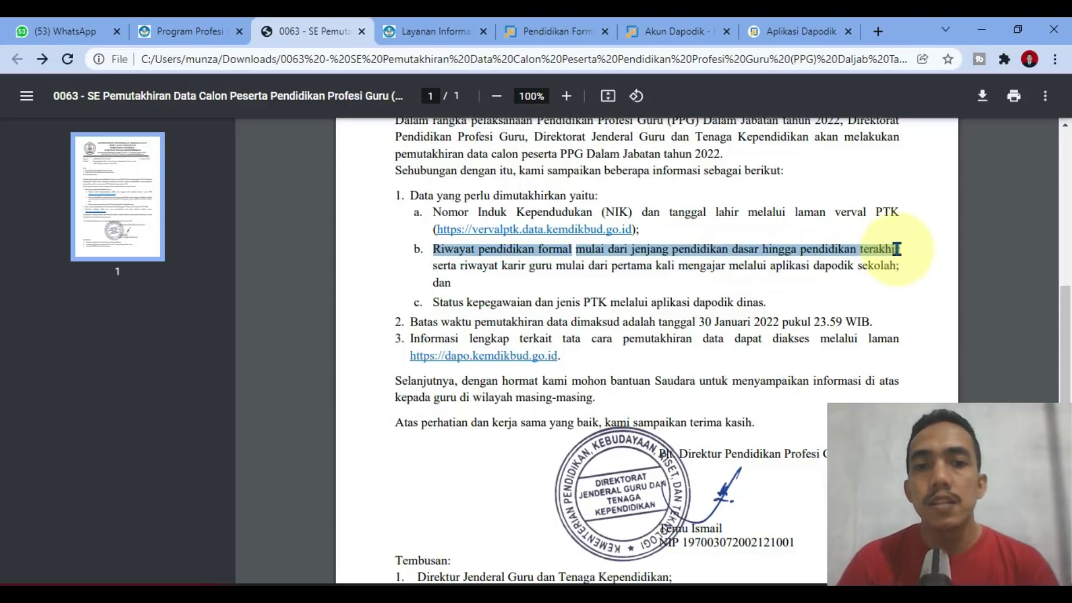
click(461, 266)
drag(461, 266, 913, 277)
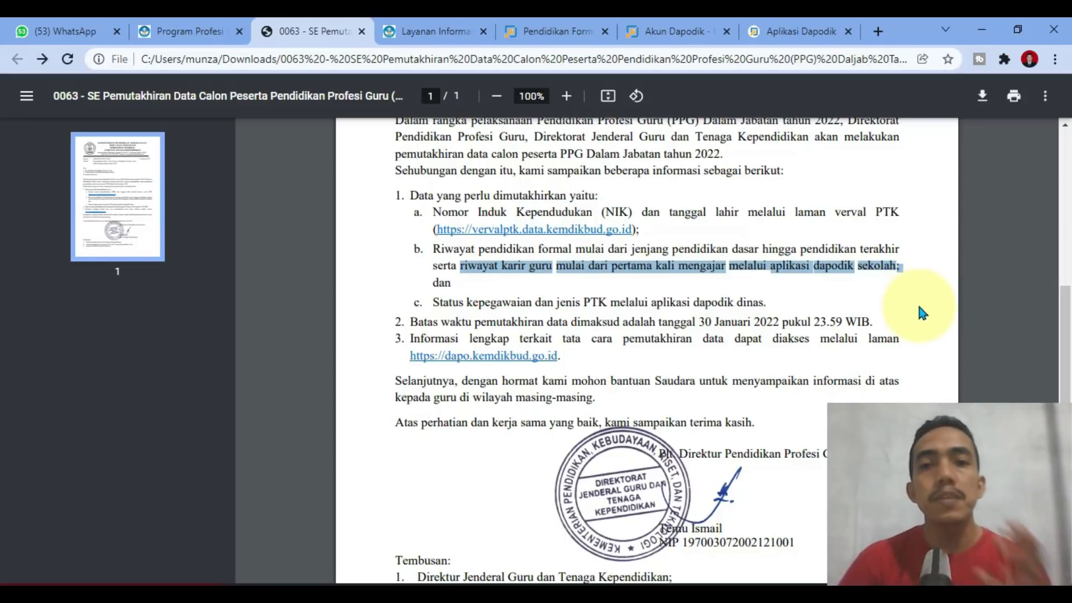
click(824, 33)
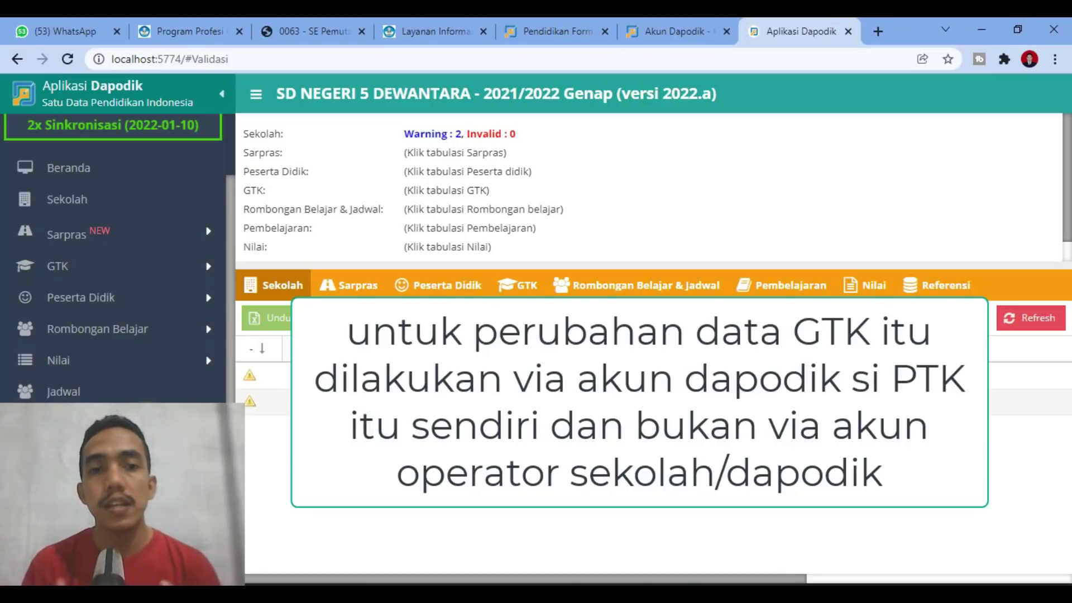
Step: Reload to the login page, sign in with the teacher's saved account and choose the SD NEGERI 5 role
scroll(118, 260, down, 1)
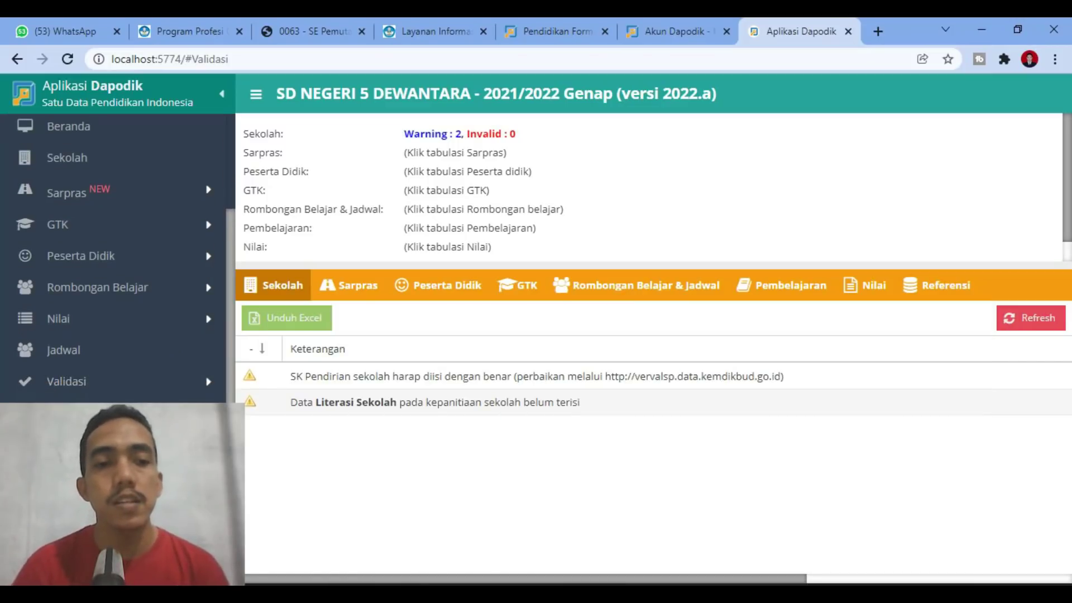
key(F5)
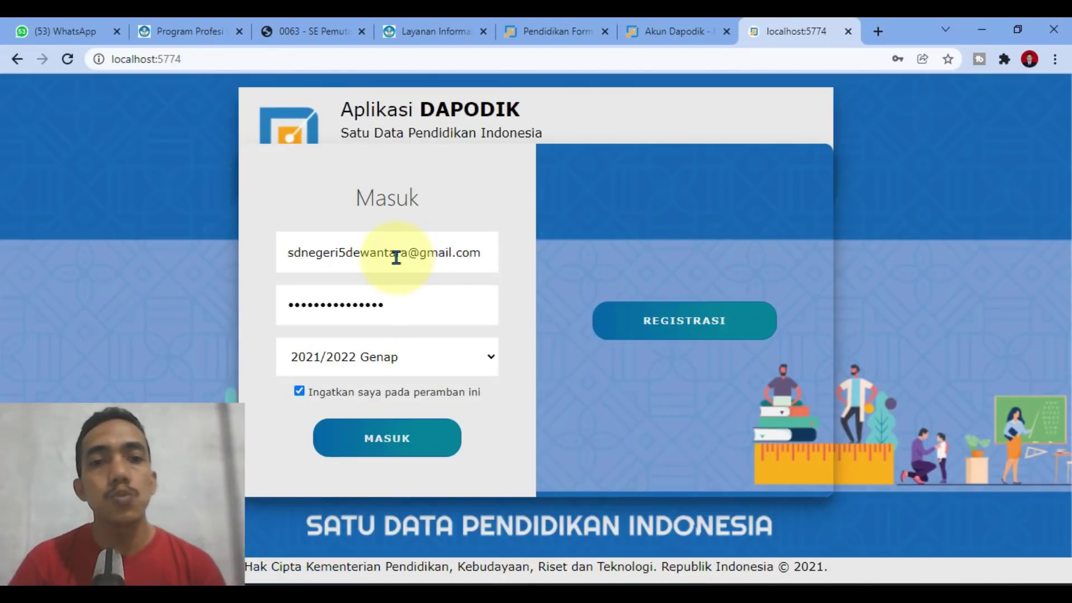
click(448, 251)
drag(447, 251, 247, 247)
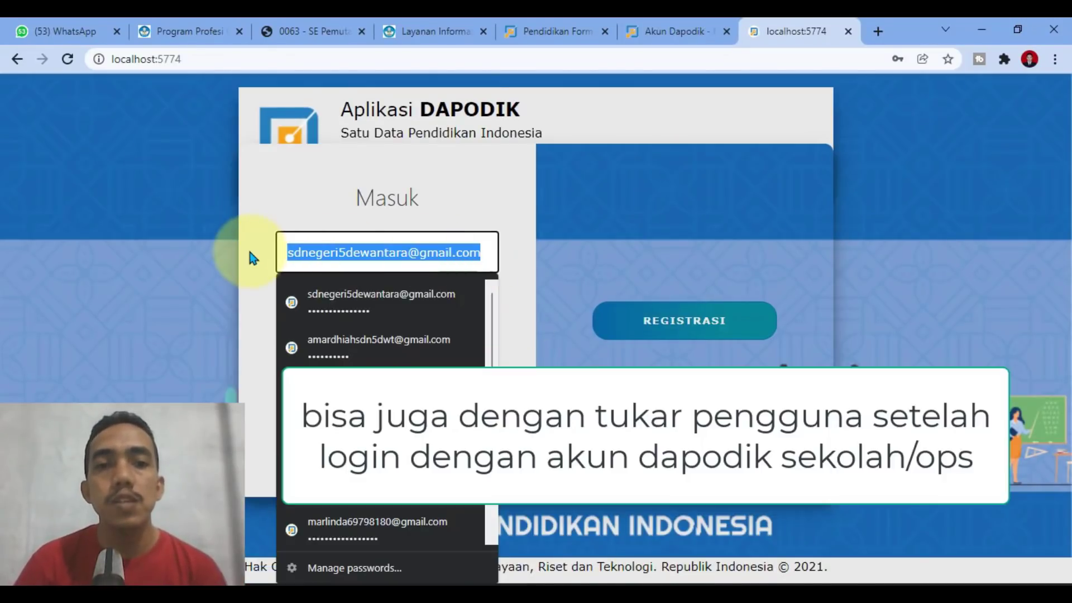
key(BackSpace)
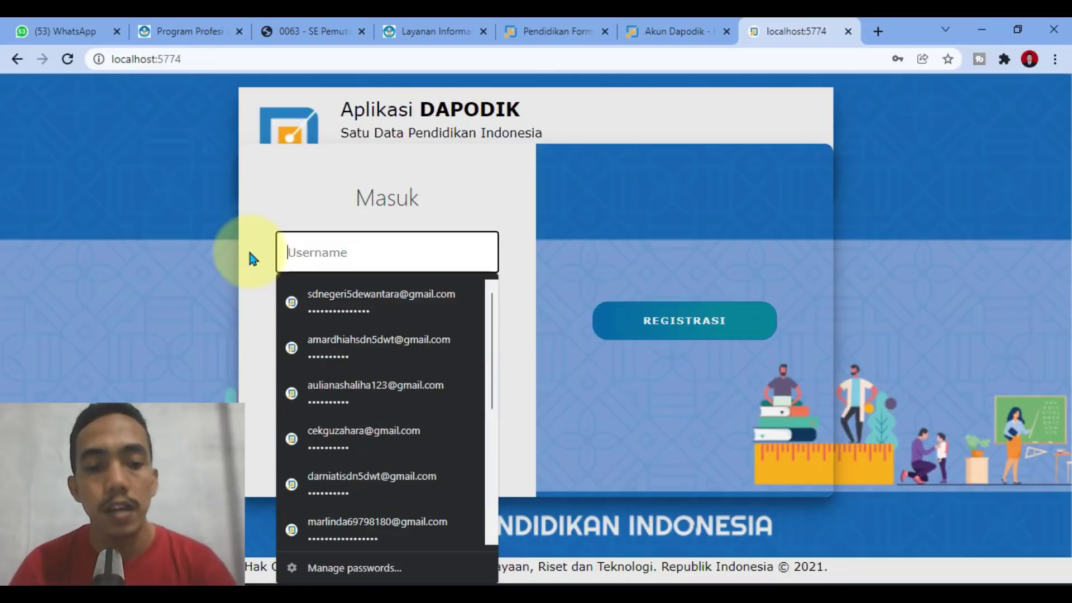
click(334, 351)
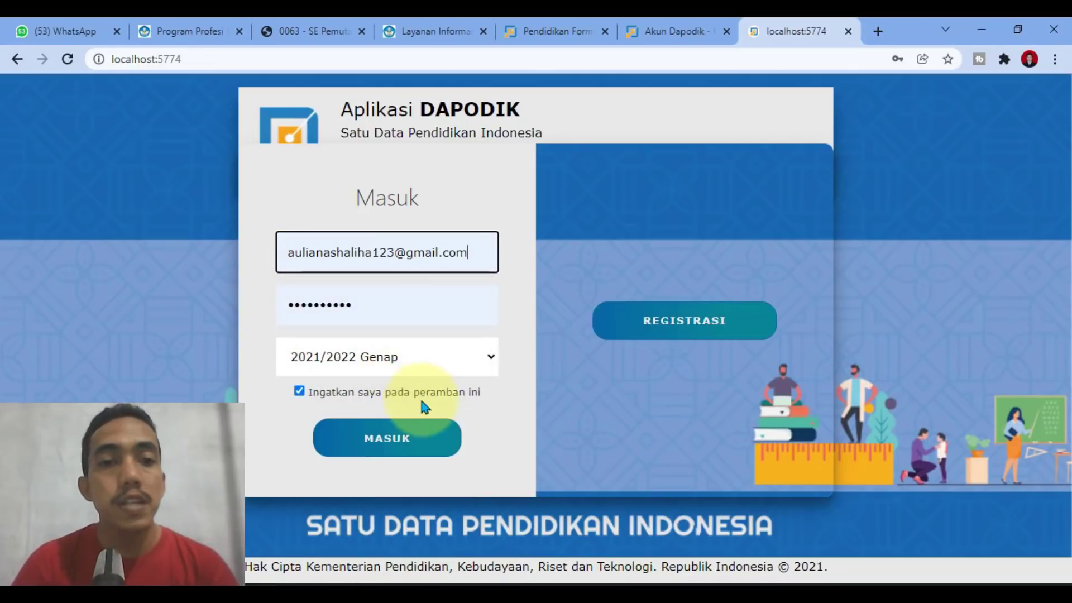
click(412, 447)
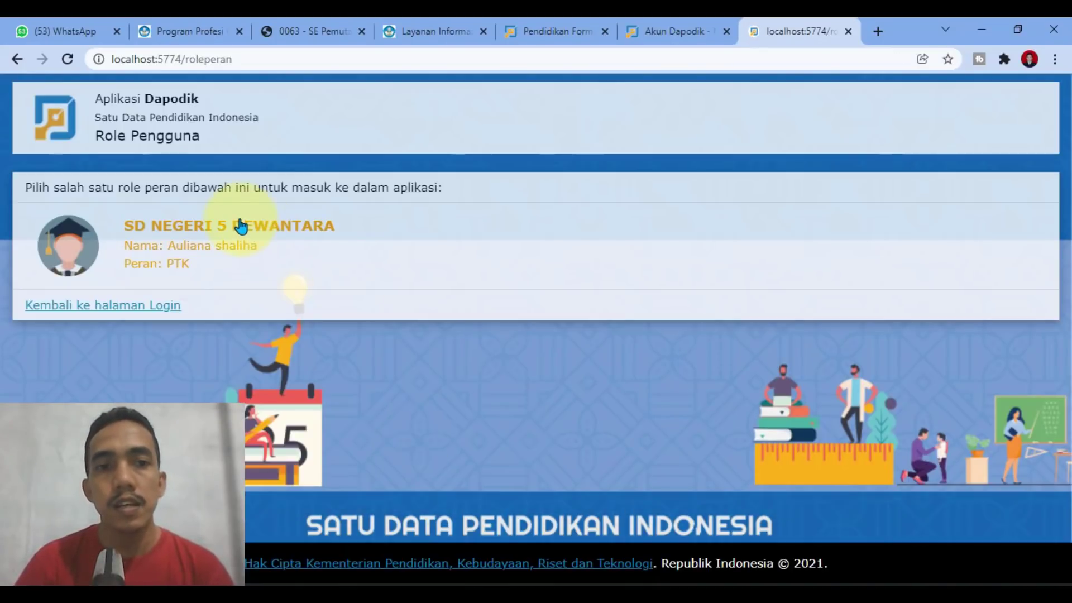
click(241, 226)
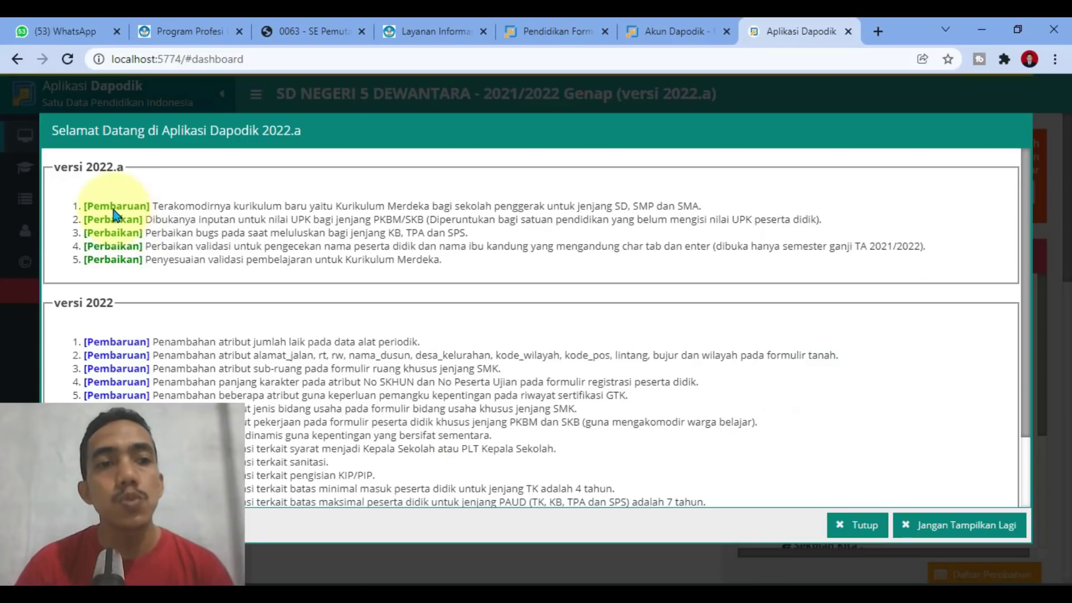
Step: Go to GTK > Guru, select the teacher's row and open its Edit GTK form
click(852, 525)
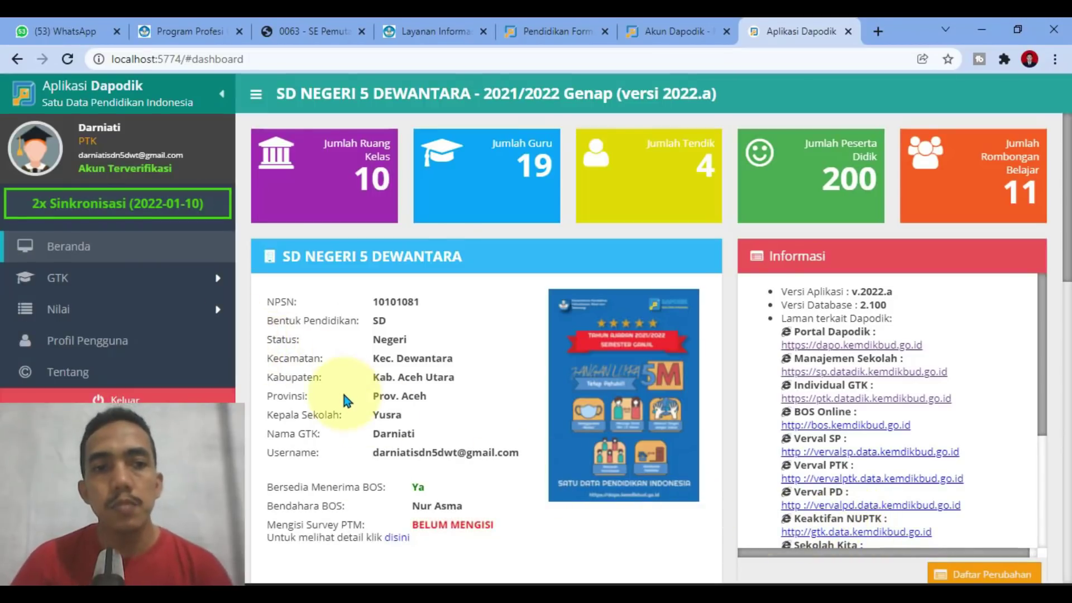
click(56, 277)
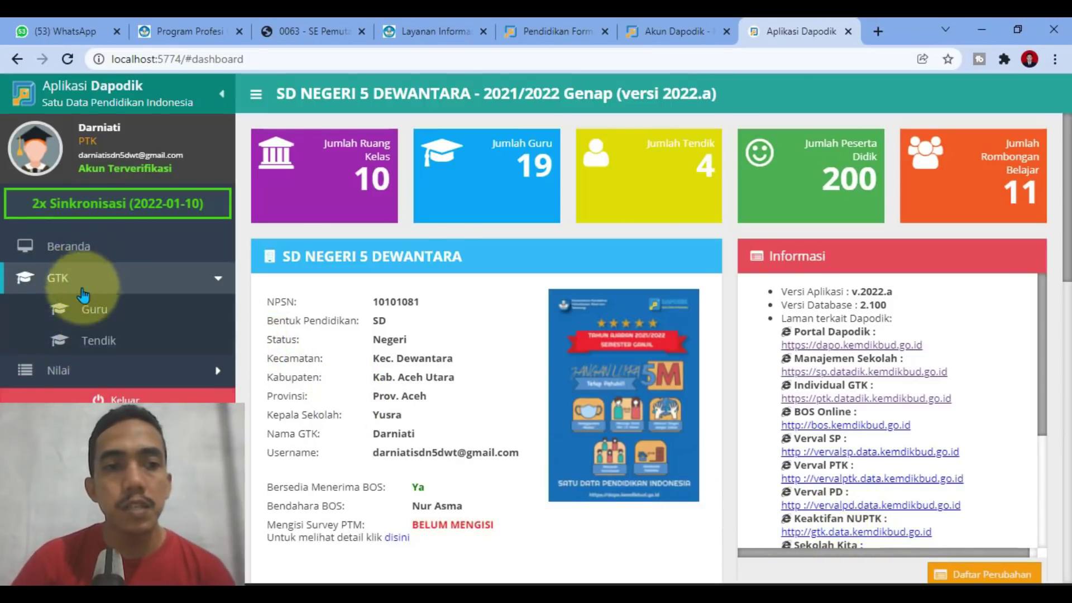
click(90, 319)
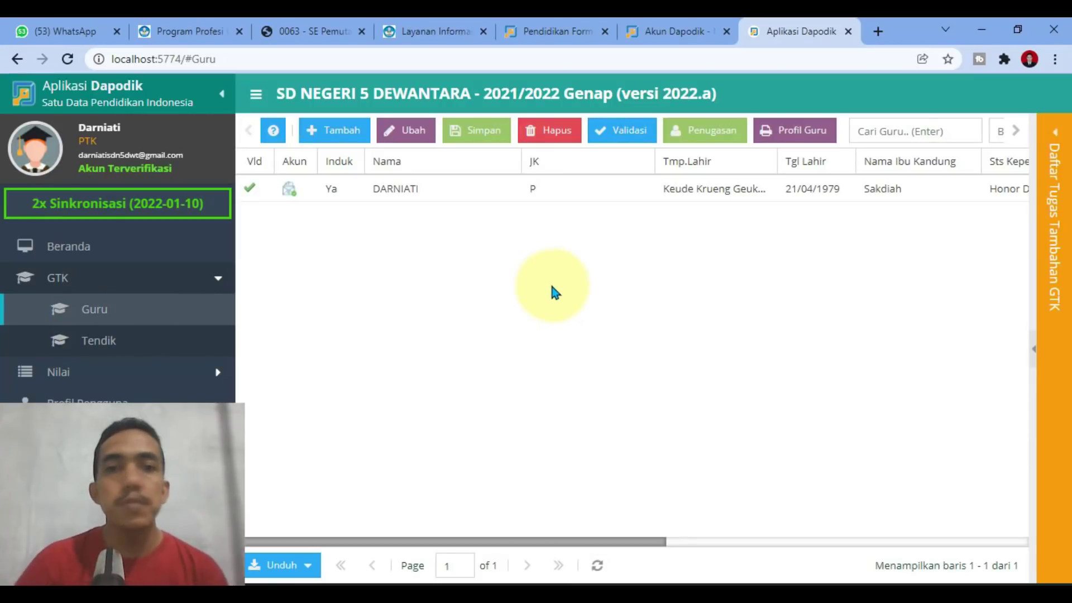
click(512, 196)
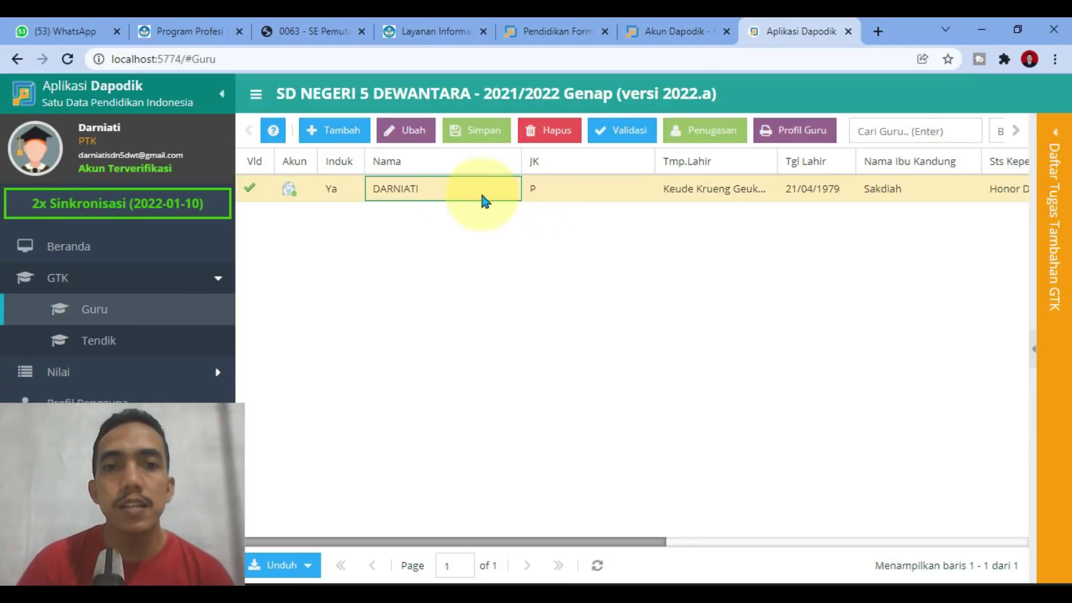
click(404, 134)
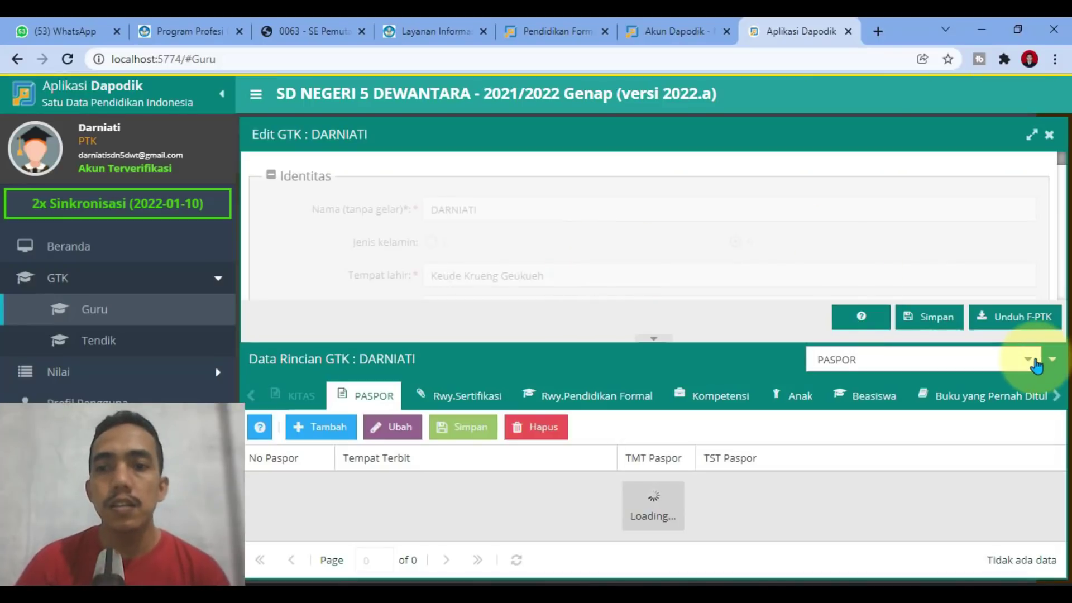
Step: Switch the Data Rincian GTK category to Rwy.Karir Guru, showing the single SD / sederajat entry
click(1026, 360)
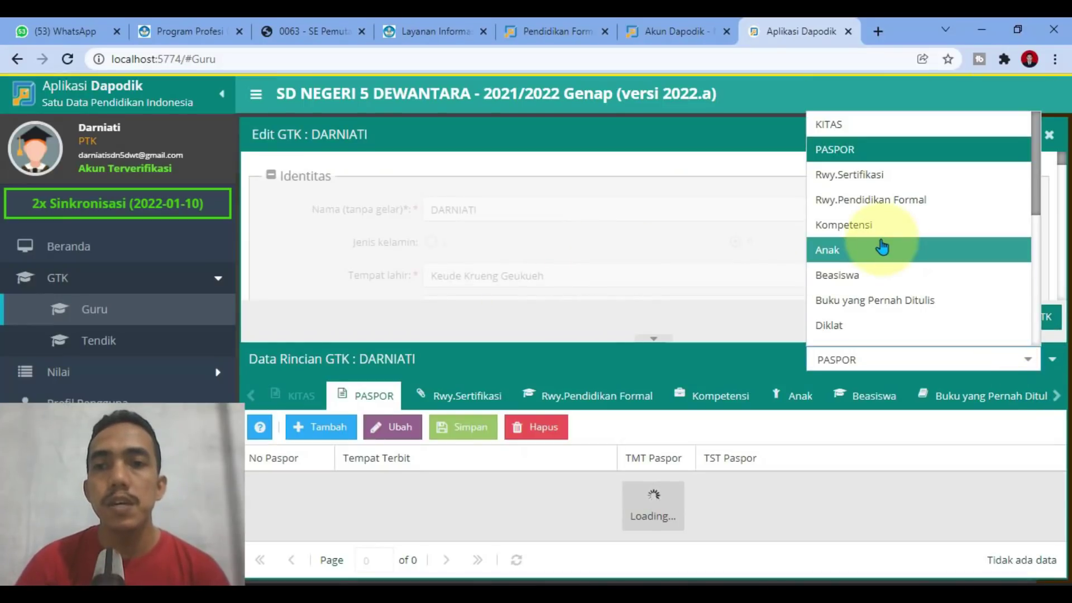
scroll(886, 193, down, 4)
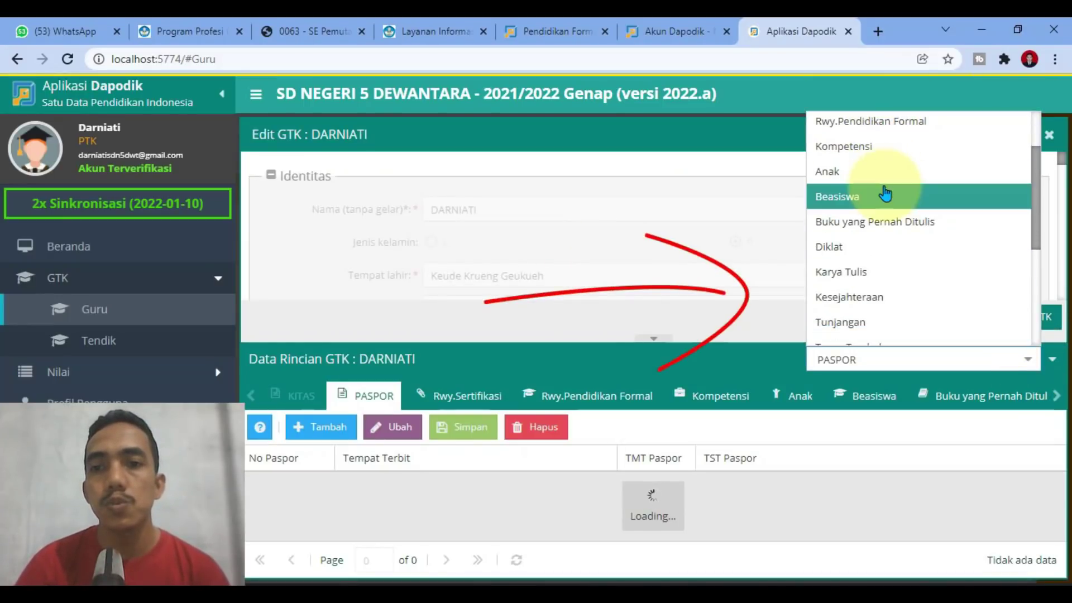
scroll(899, 265, down, 1)
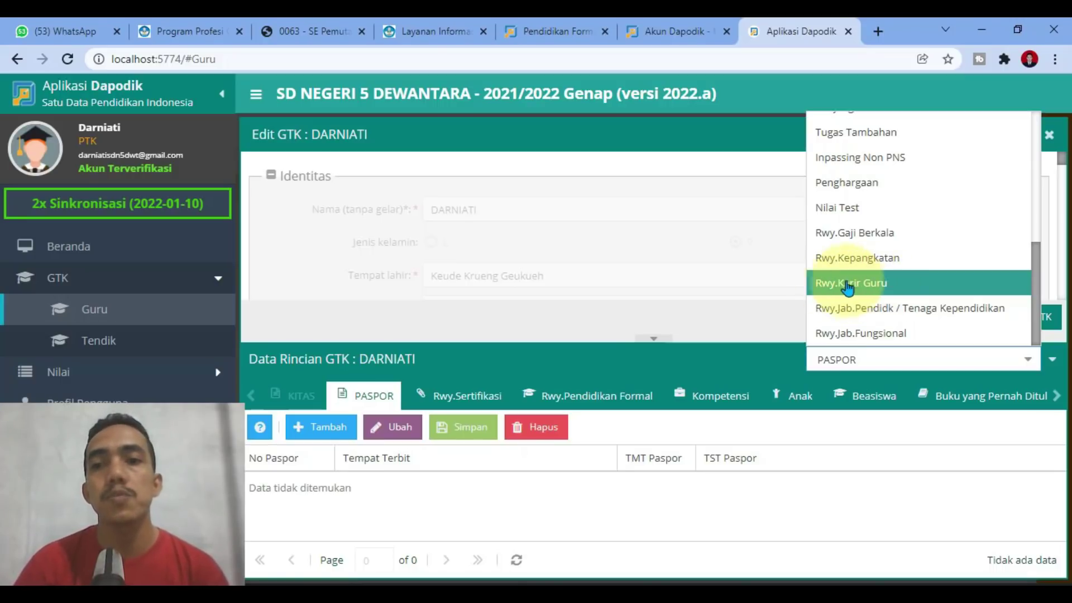
click(889, 290)
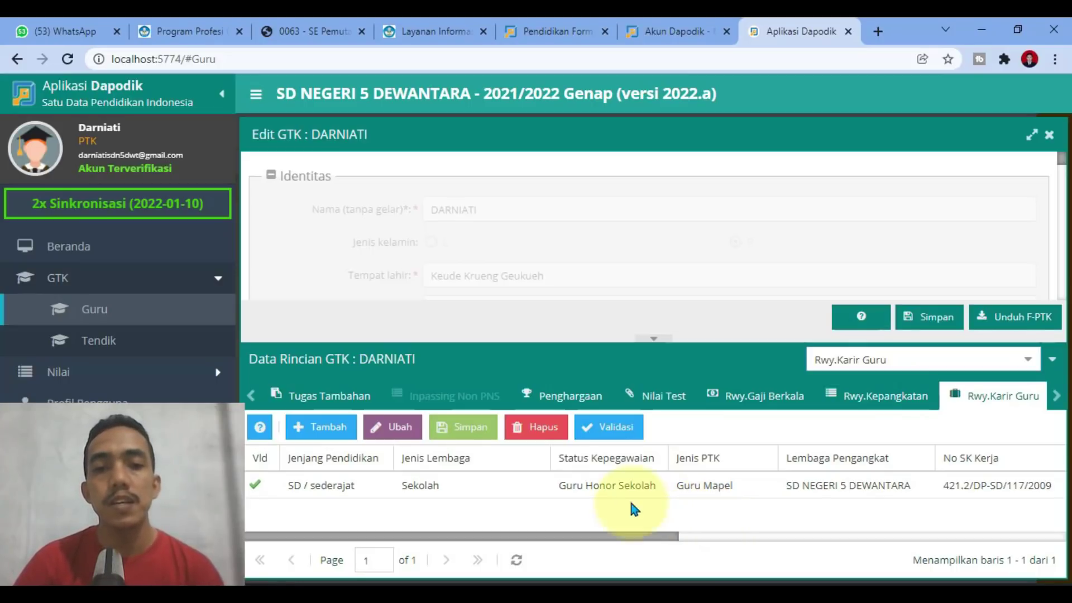
Step: Insert a blank Rwy.Karir Guru row above the SD / sederajat entry, leaving its level empty
click(466, 494)
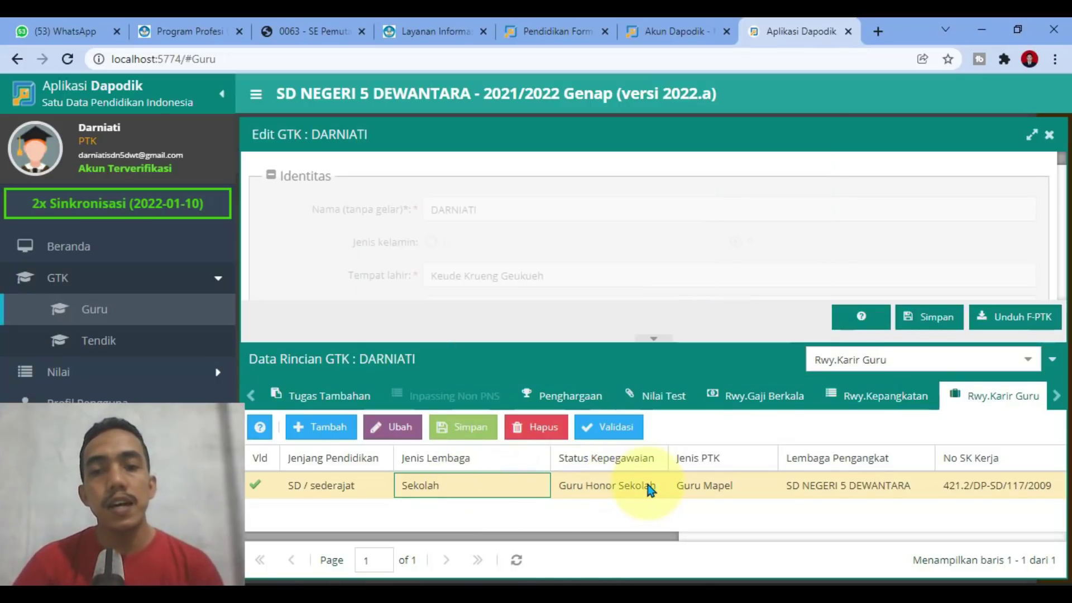
click(334, 433)
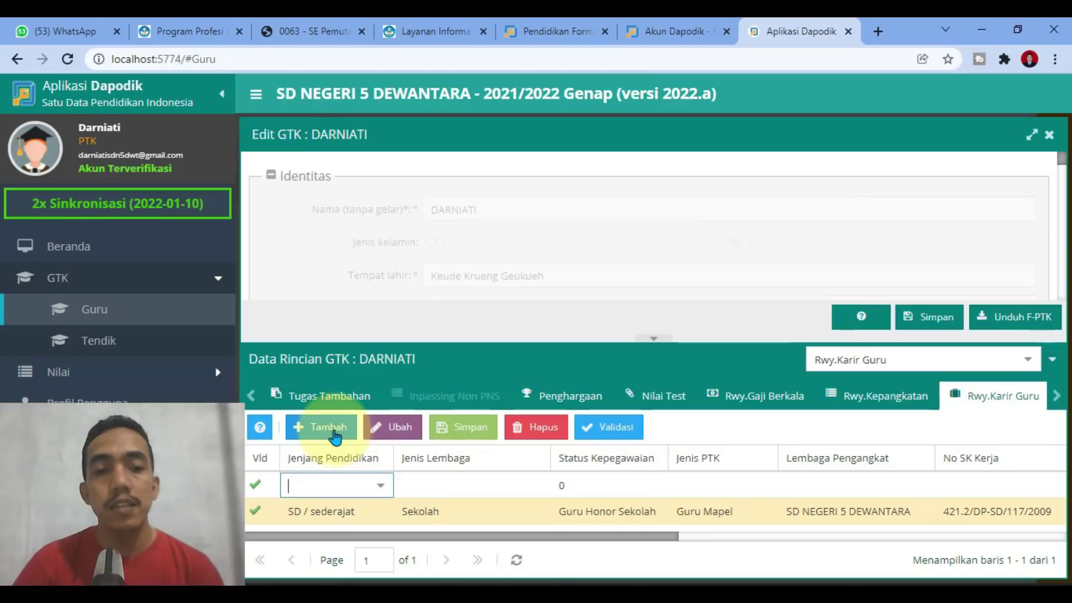
click(382, 488)
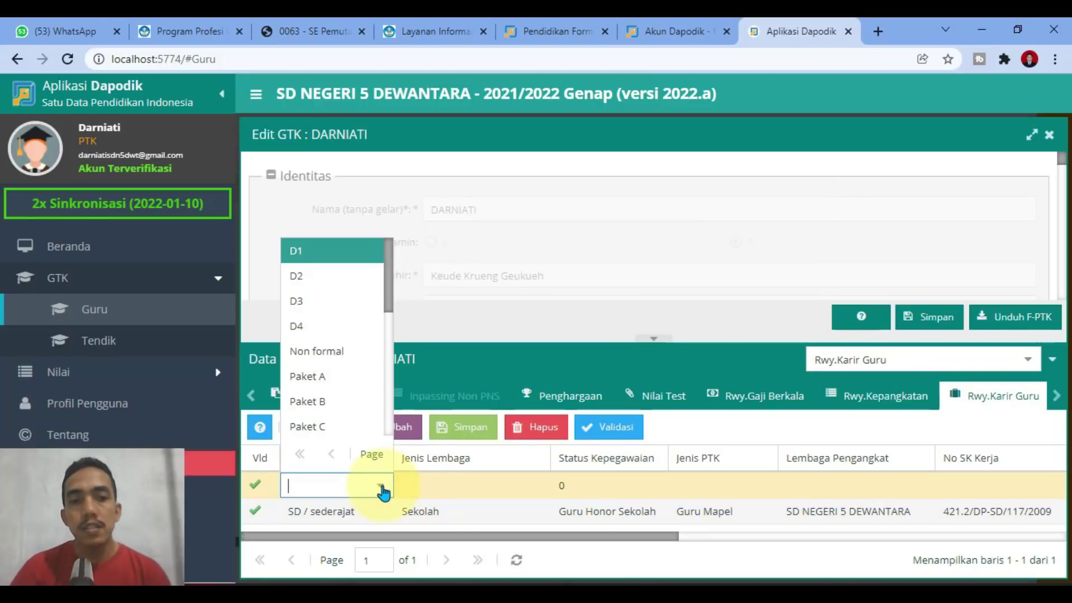
click(497, 313)
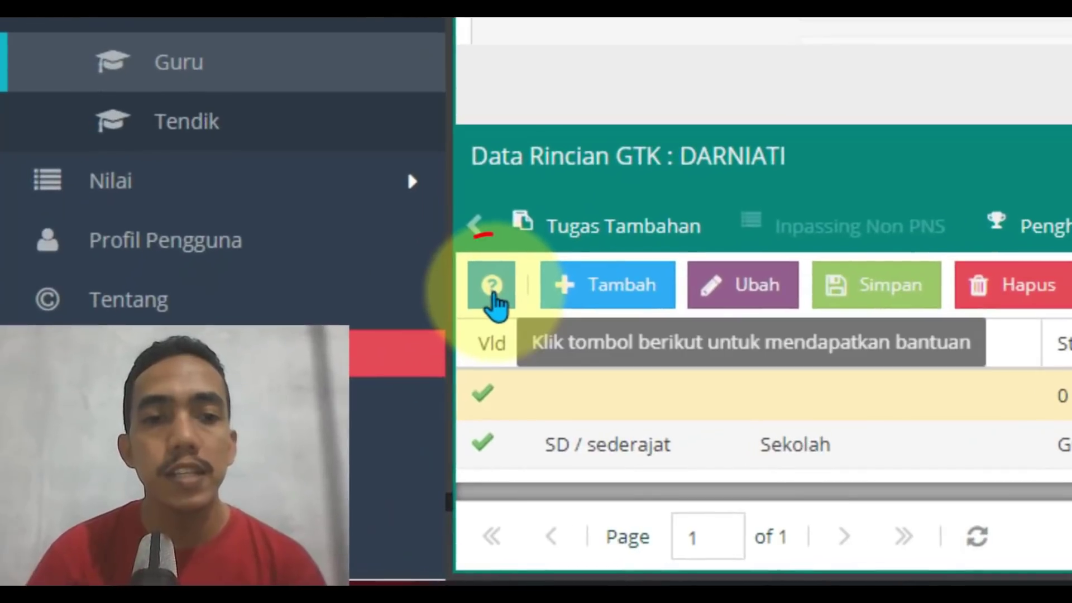
click(262, 429)
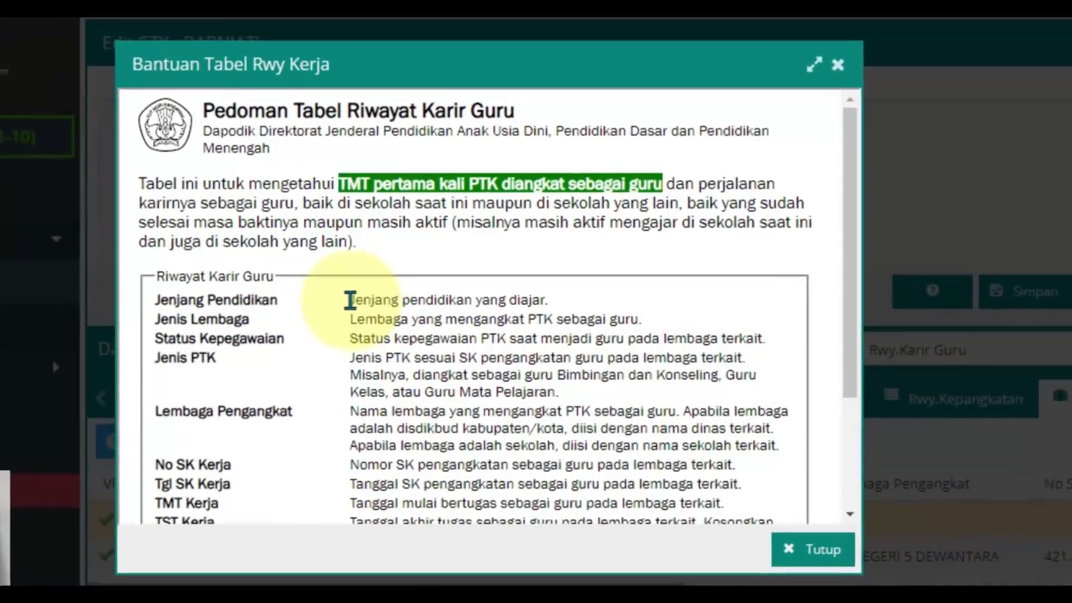
drag(420, 319, 579, 321)
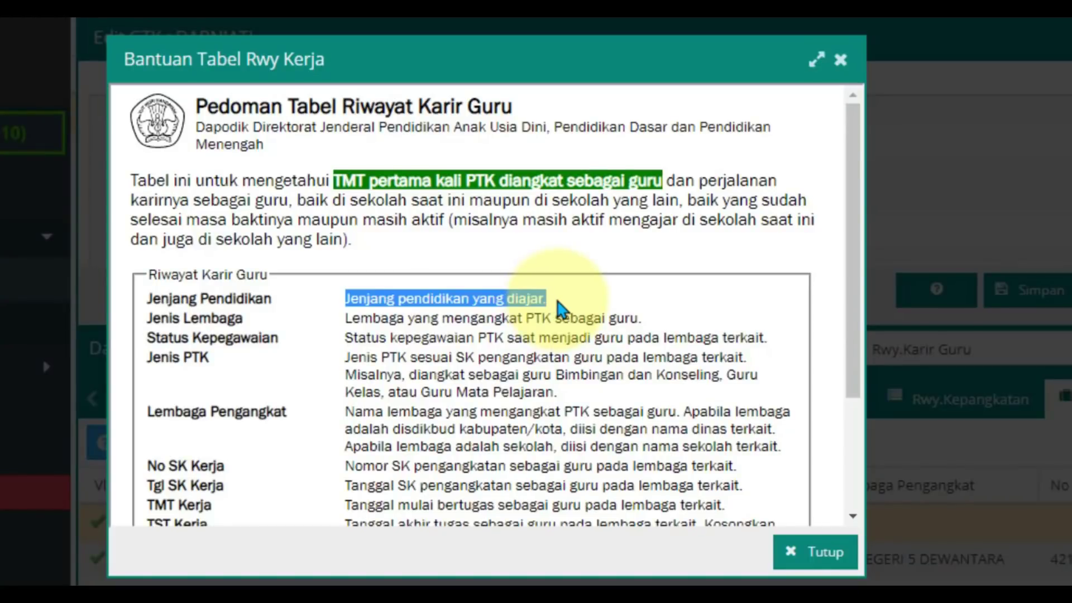
click(813, 551)
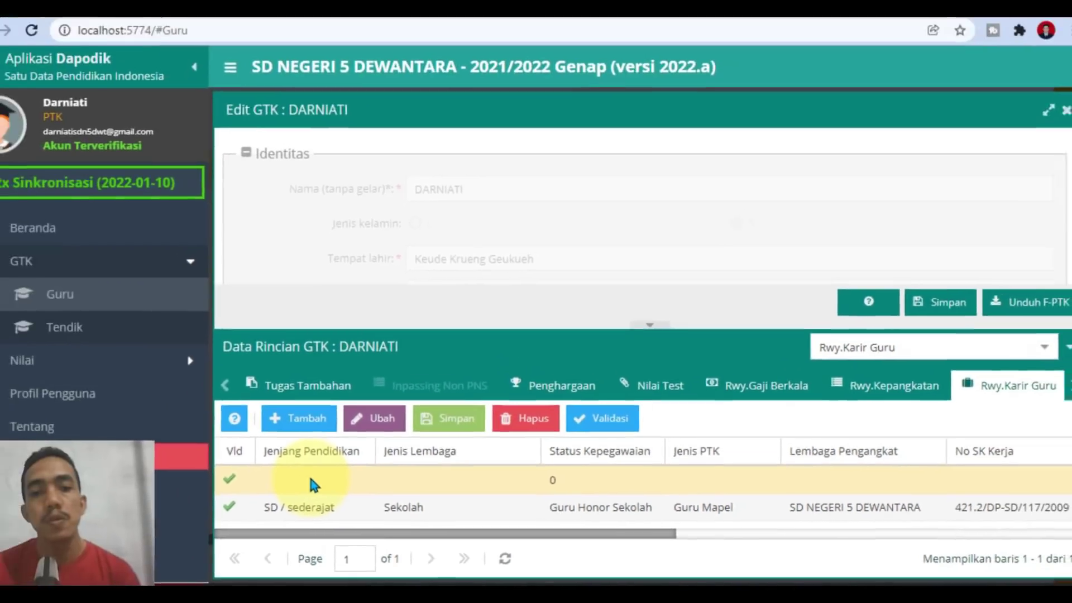
click(182, 448)
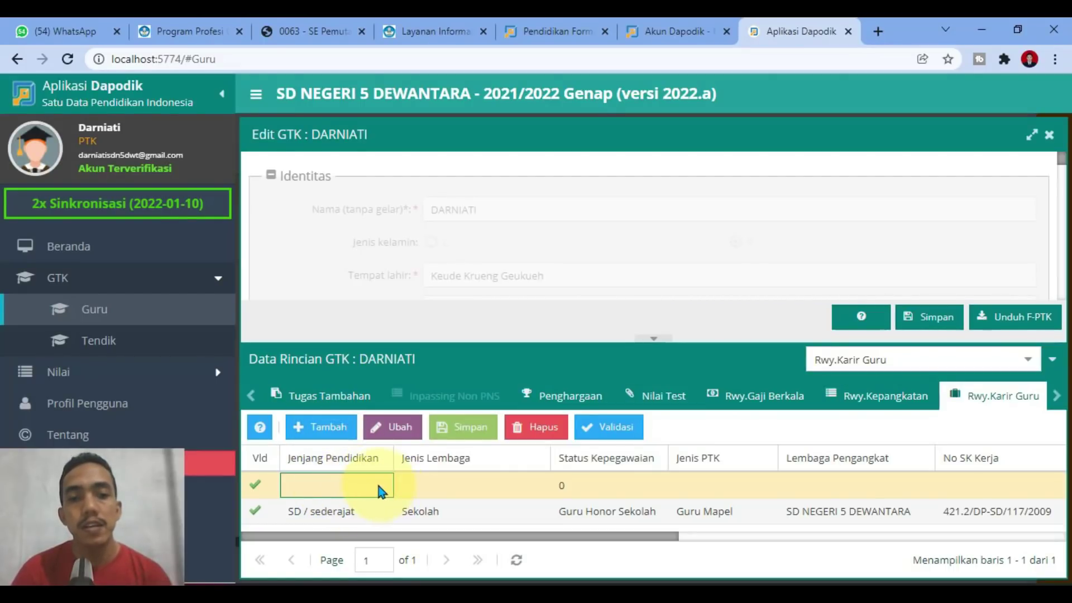
click(260, 426)
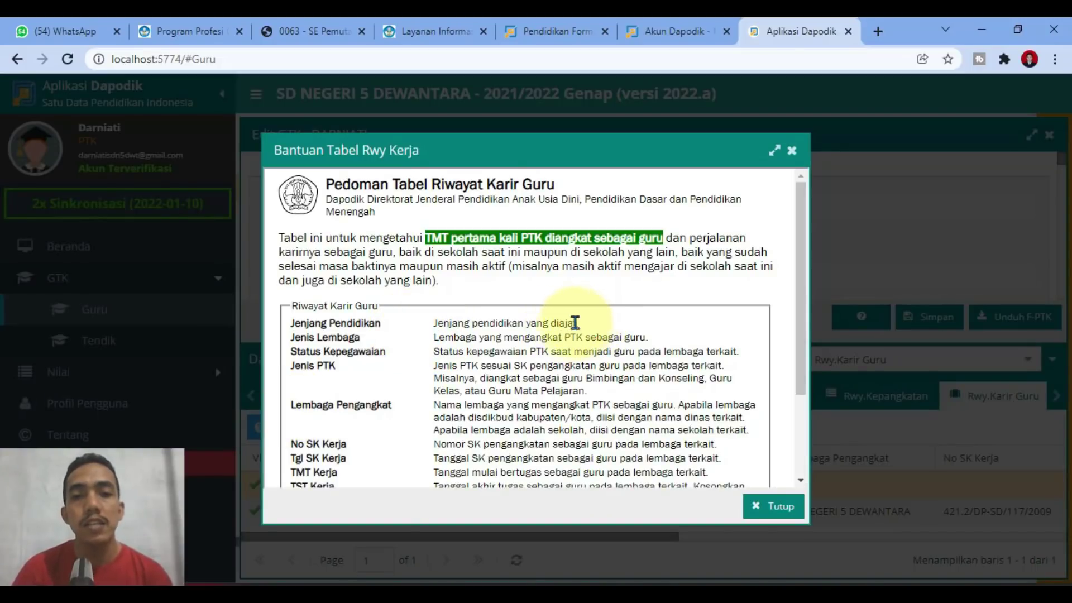
drag(581, 323, 673, 352)
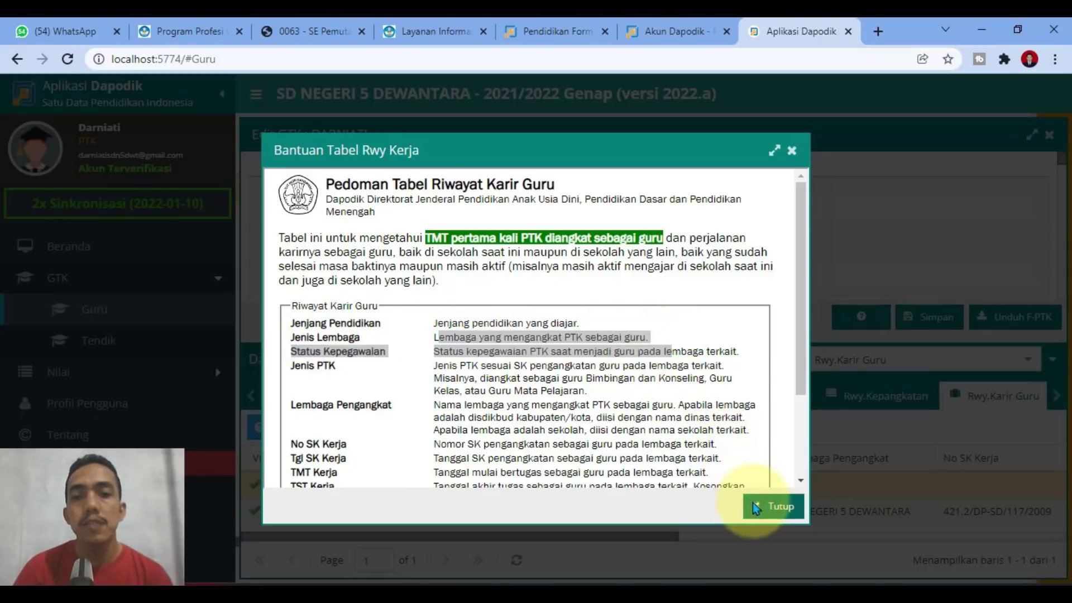
click(753, 502)
click(427, 484)
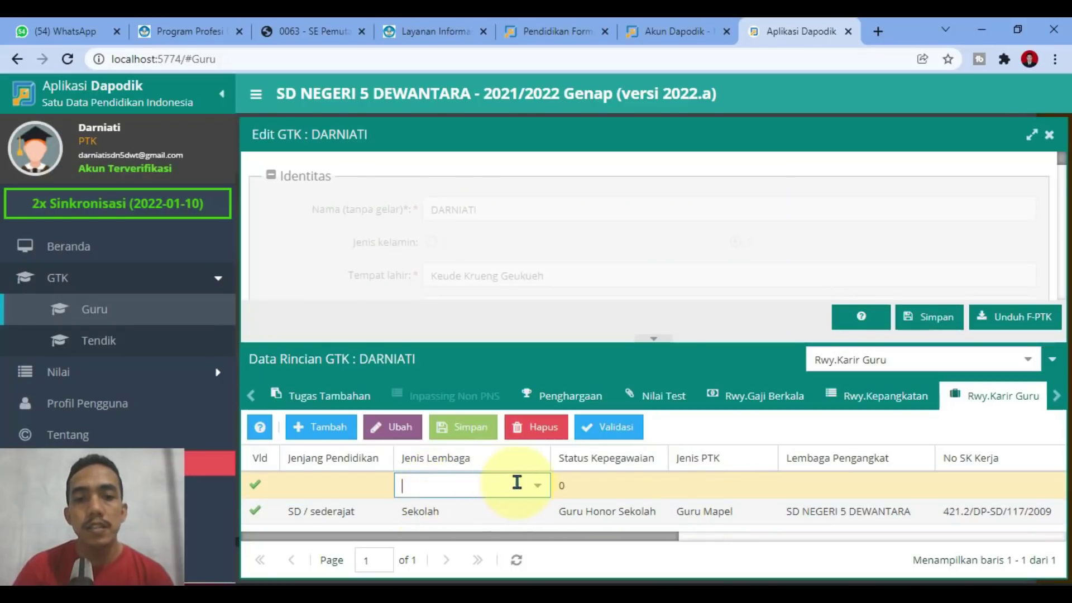
Step: Give the new career row Jenis Lembaga Sekolah and Jenjang Pendidikan SD / sederajat
click(539, 486)
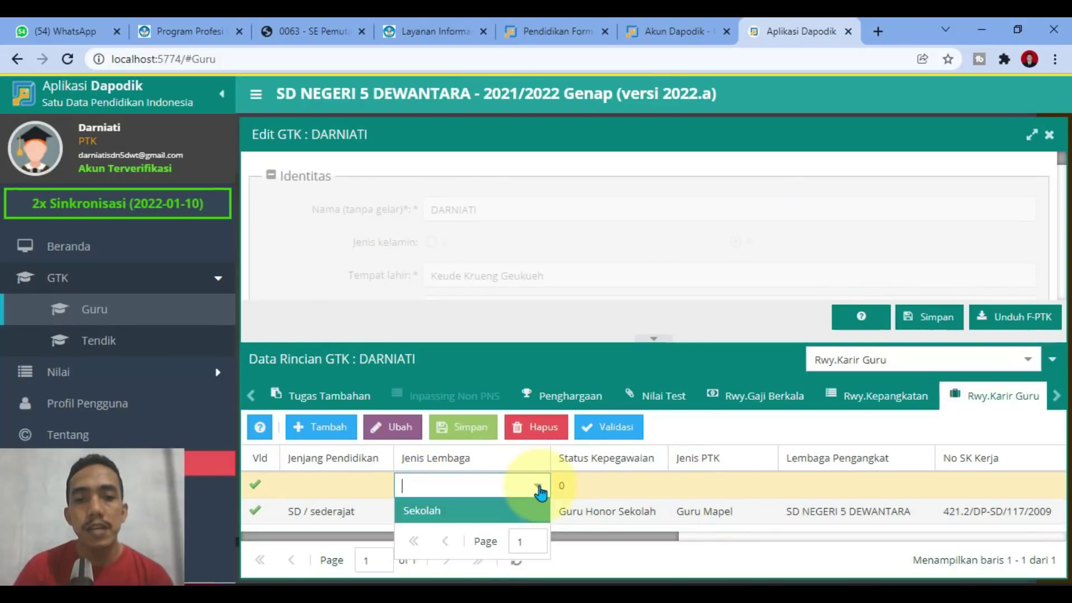
click(445, 522)
click(357, 488)
click(380, 485)
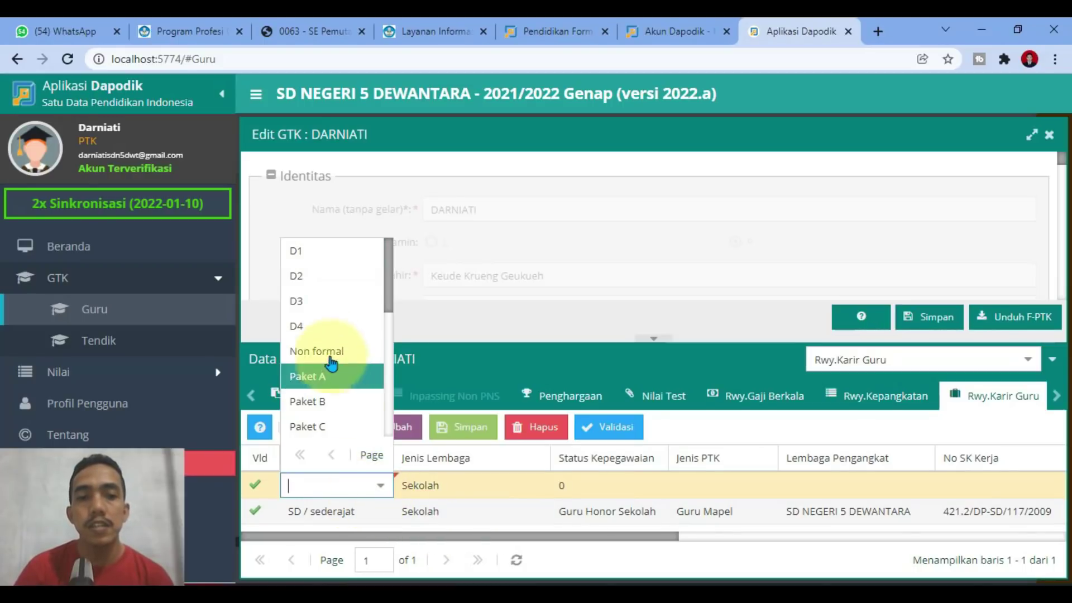
scroll(327, 361, down, 3)
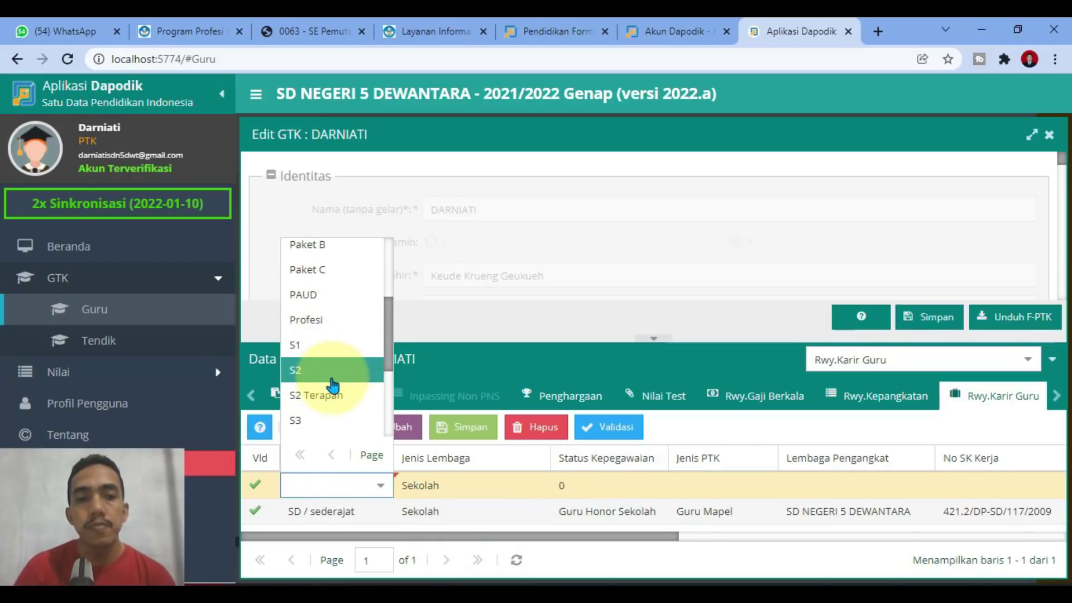
scroll(318, 369, down, 2)
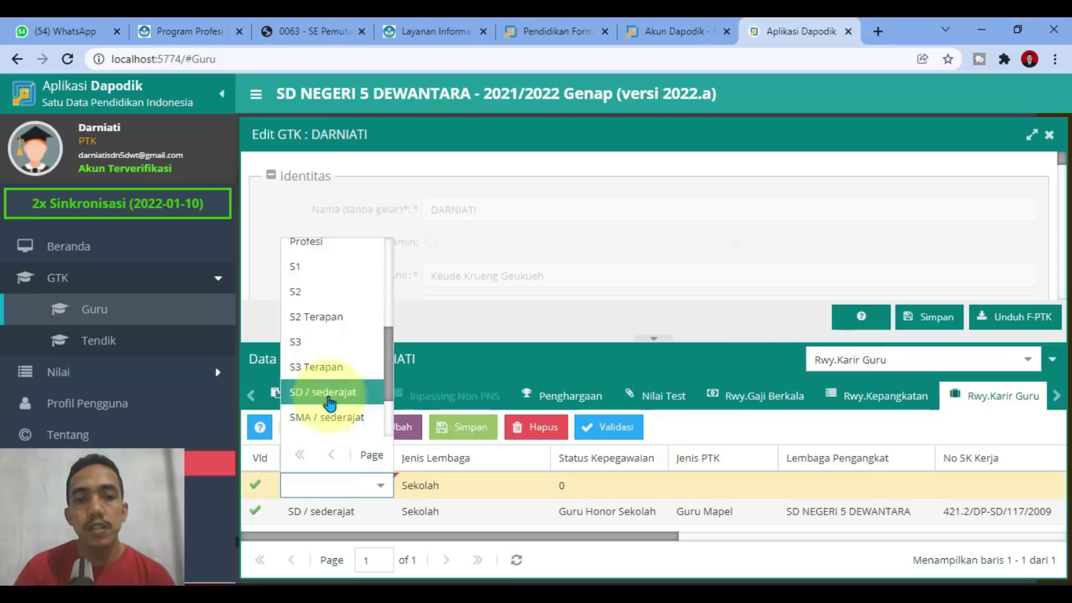
click(331, 404)
click(570, 482)
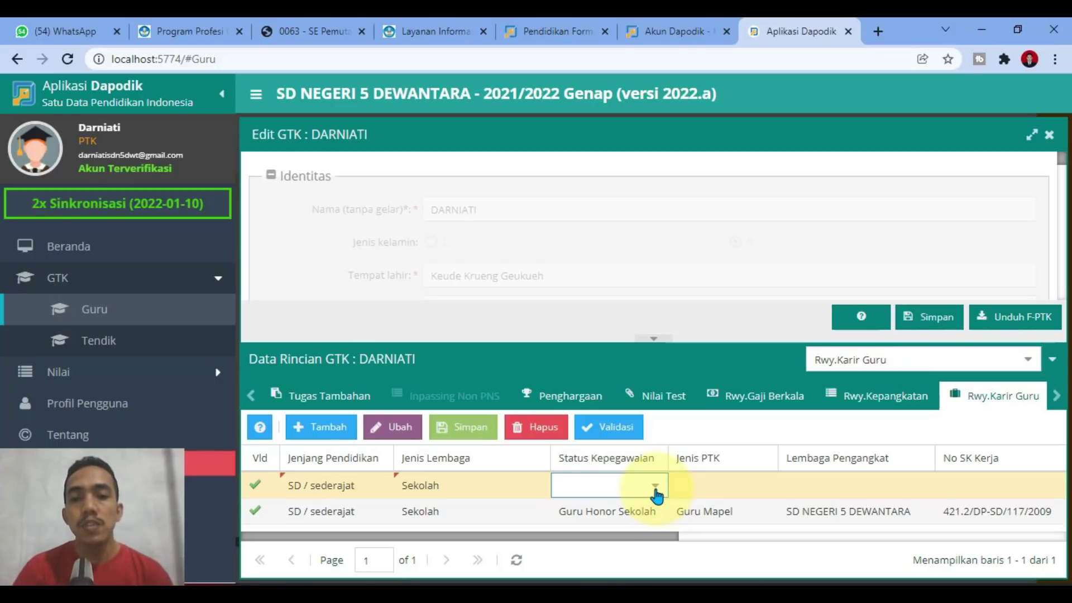
Step: Set the new row's Status Kepegawaian to Guru Honor Sekolah
click(656, 493)
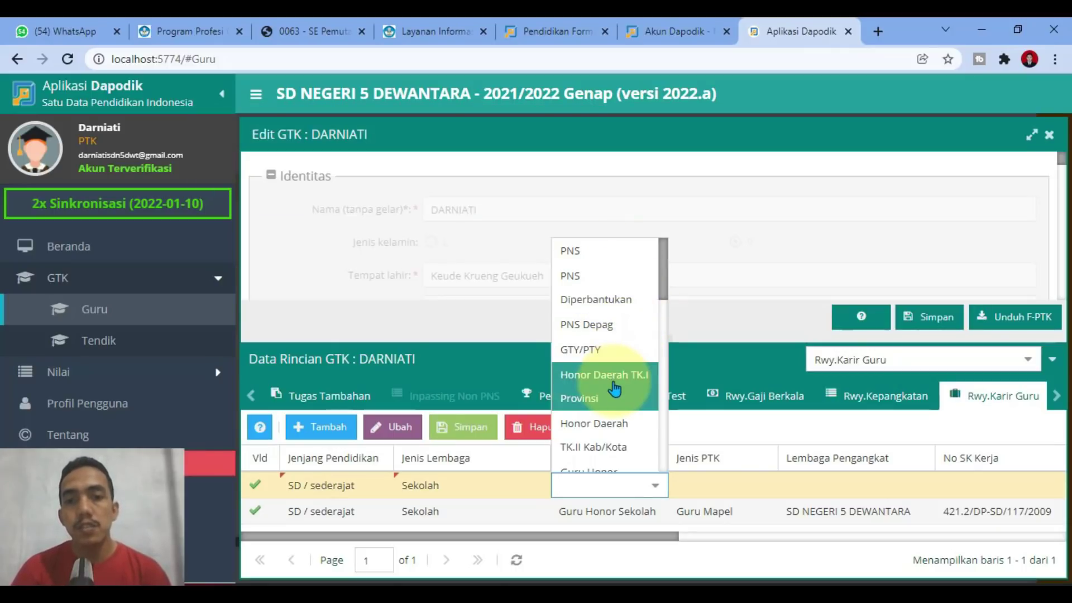
scroll(608, 442, down, 2)
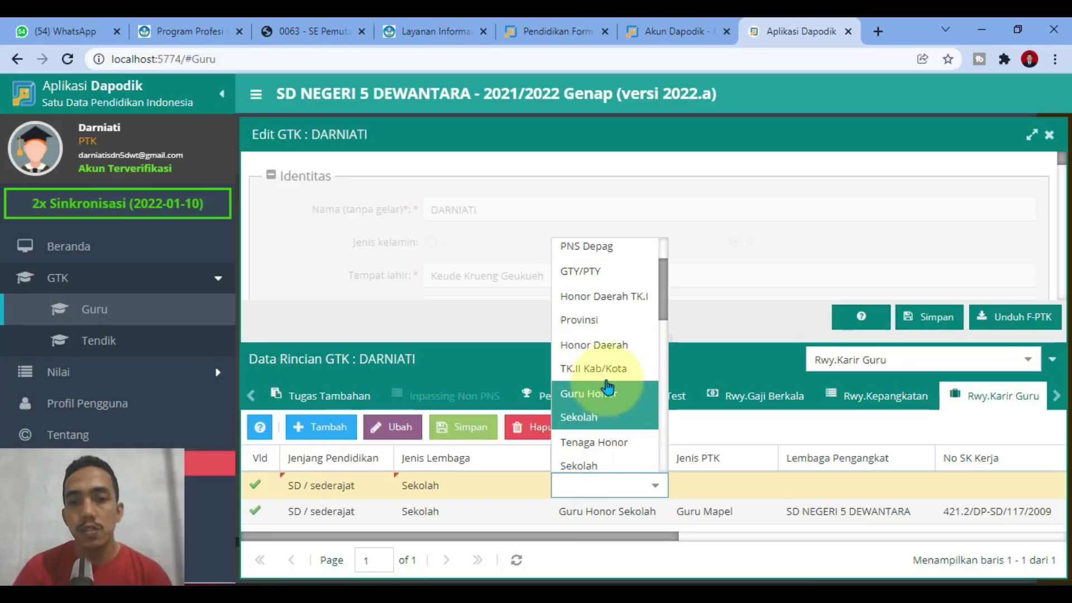
click(609, 419)
Step: Set the new row's Jenis PTK to Guru Kelas
click(710, 484)
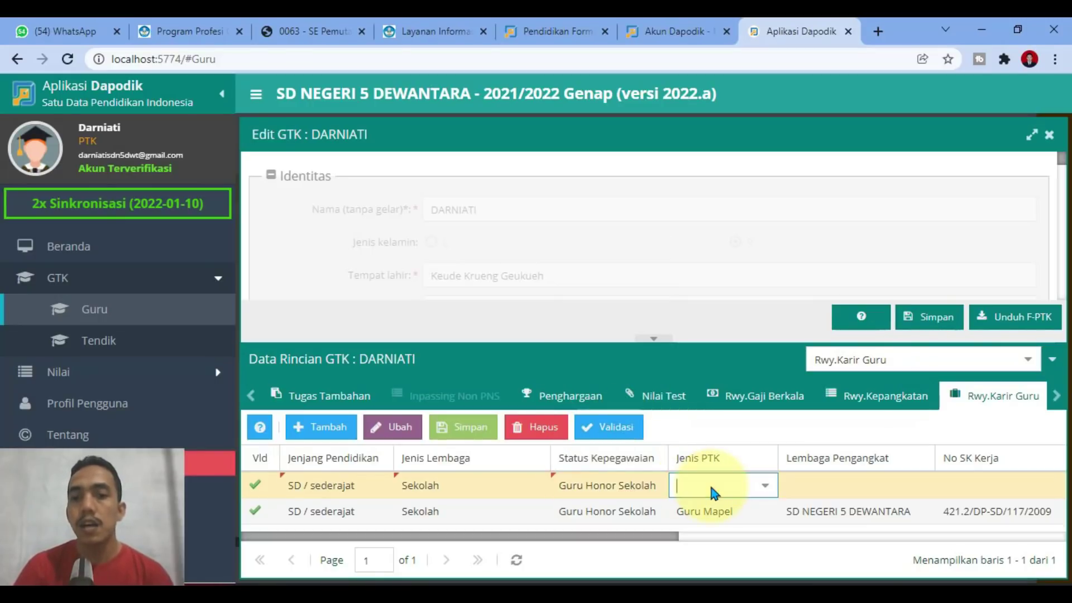
click(759, 493)
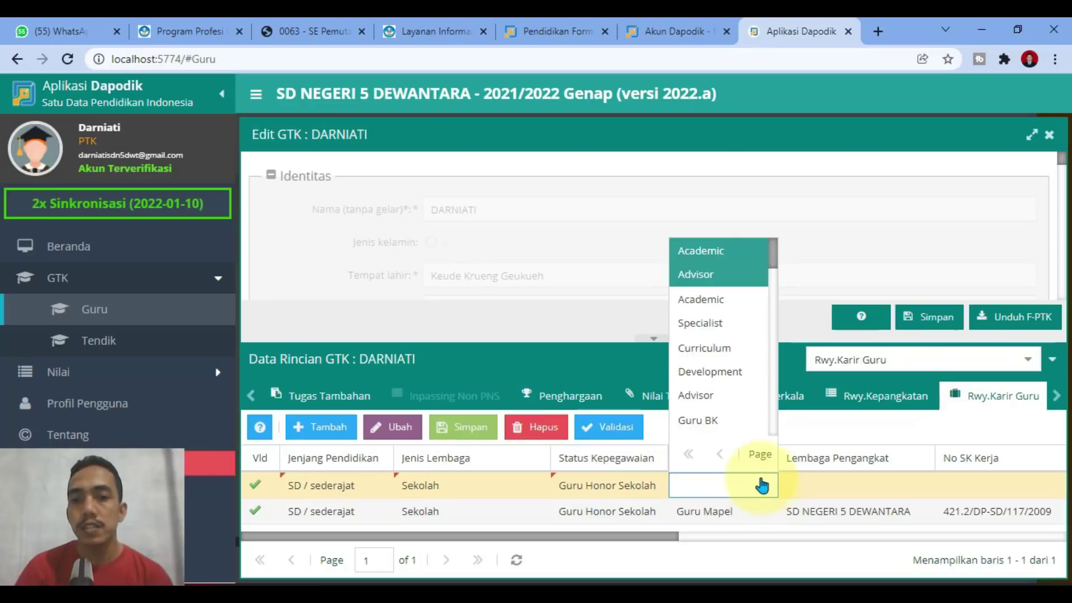
scroll(740, 334, down, 1)
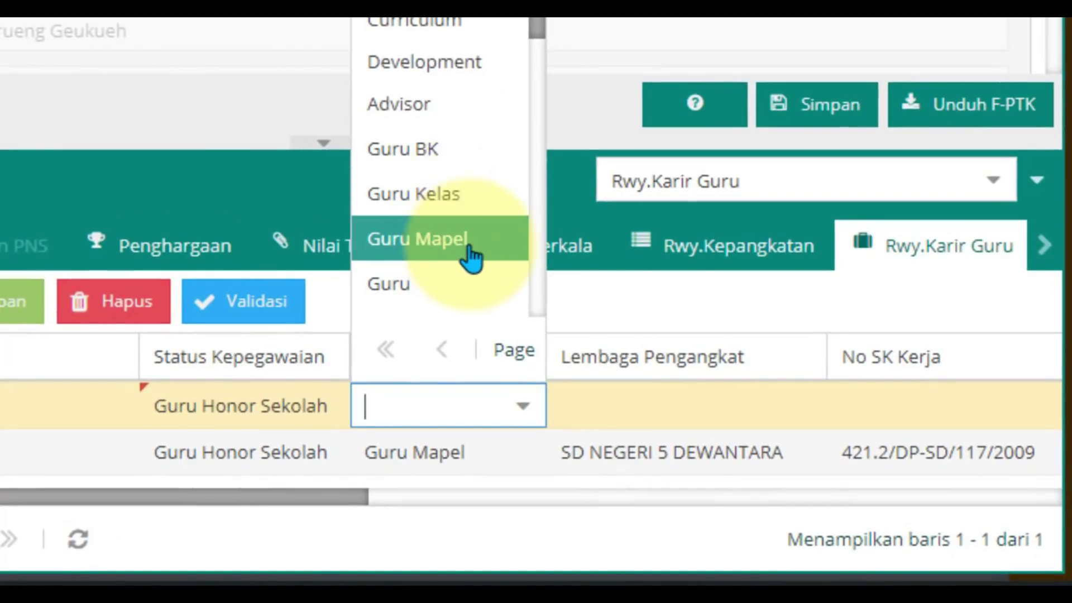
scroll(469, 258, down, 1)
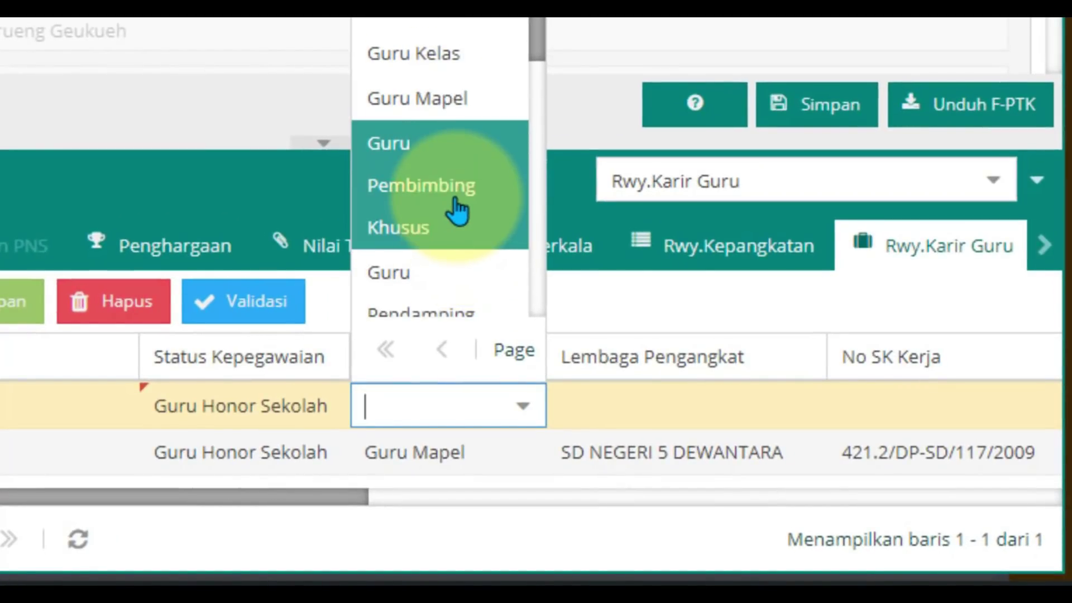
scroll(456, 211, down, 1)
scroll(420, 234, down, 2)
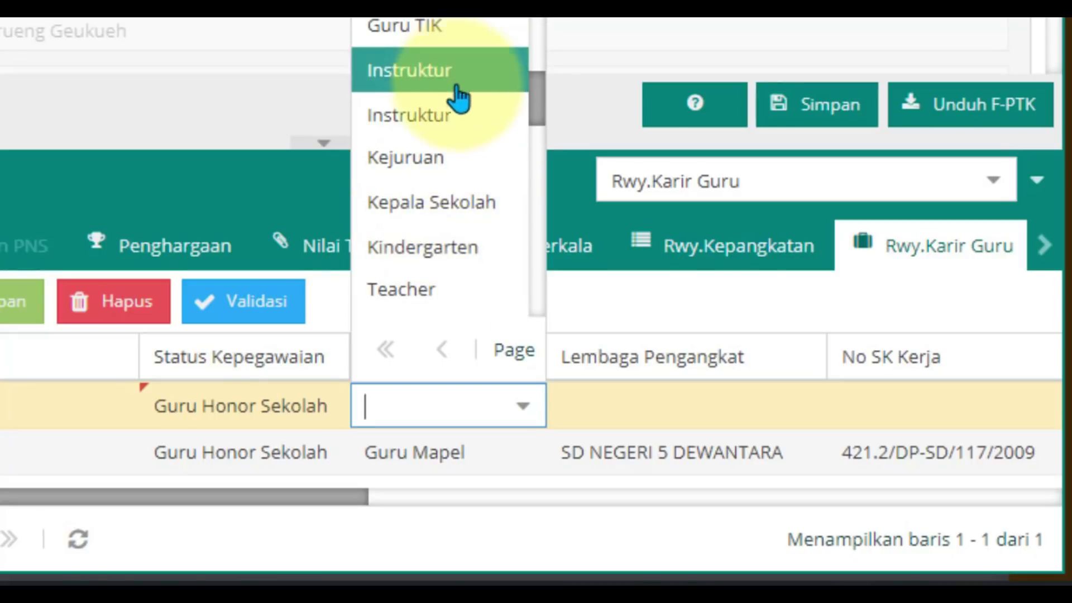
scroll(437, 185, down, 1)
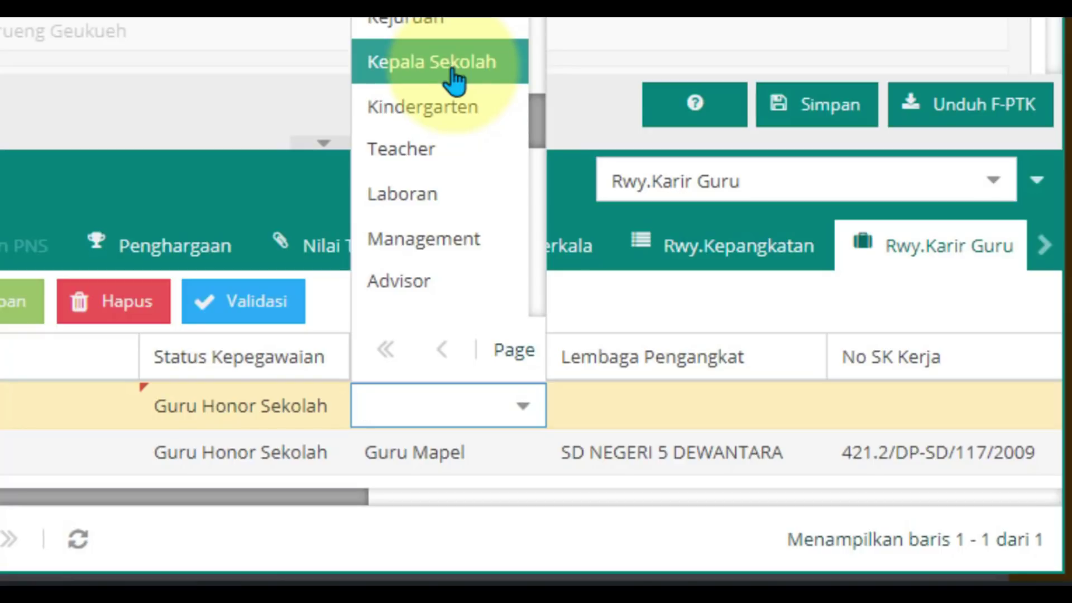
scroll(414, 185, down, 2)
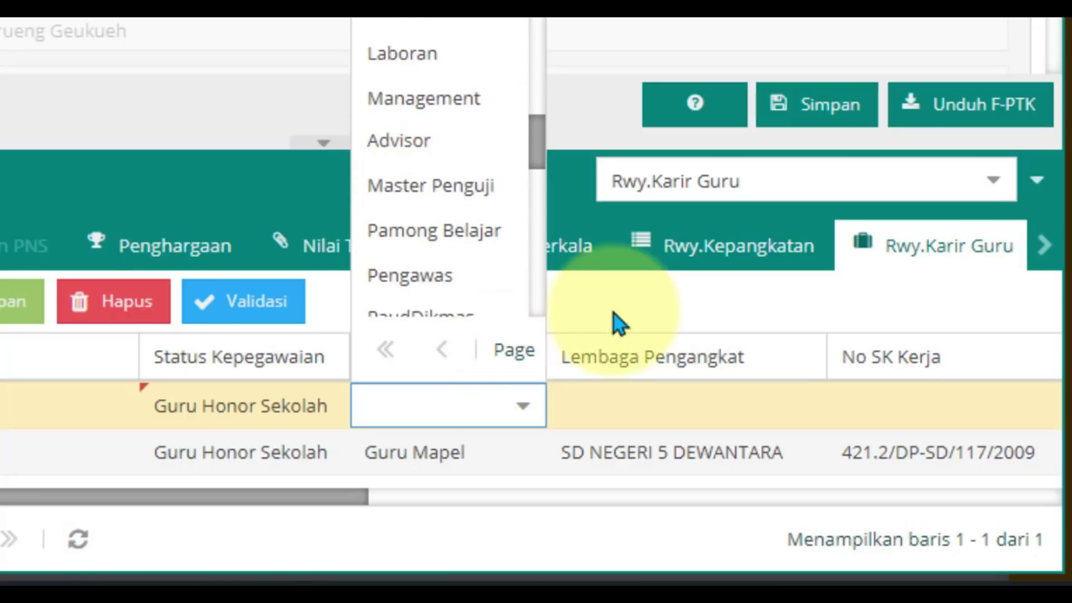
click(623, 312)
click(519, 408)
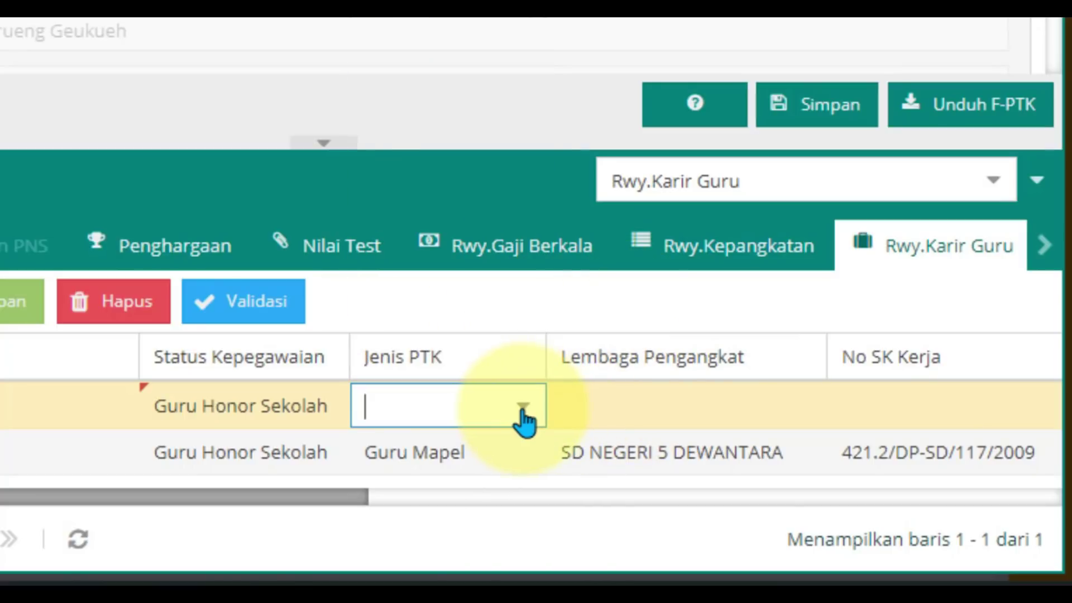
click(523, 407)
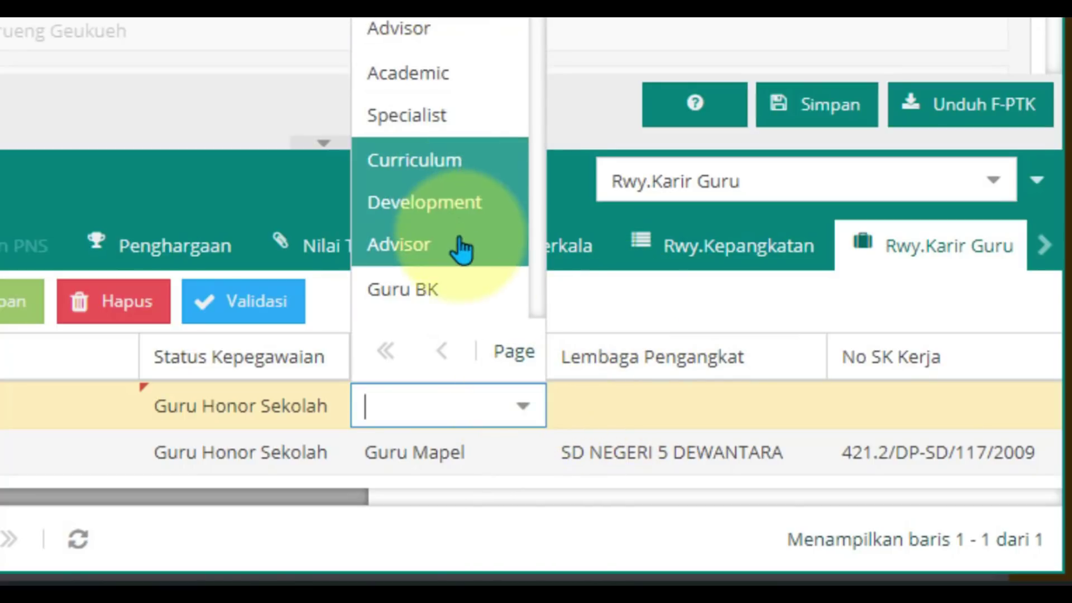
scroll(455, 265, down, 2)
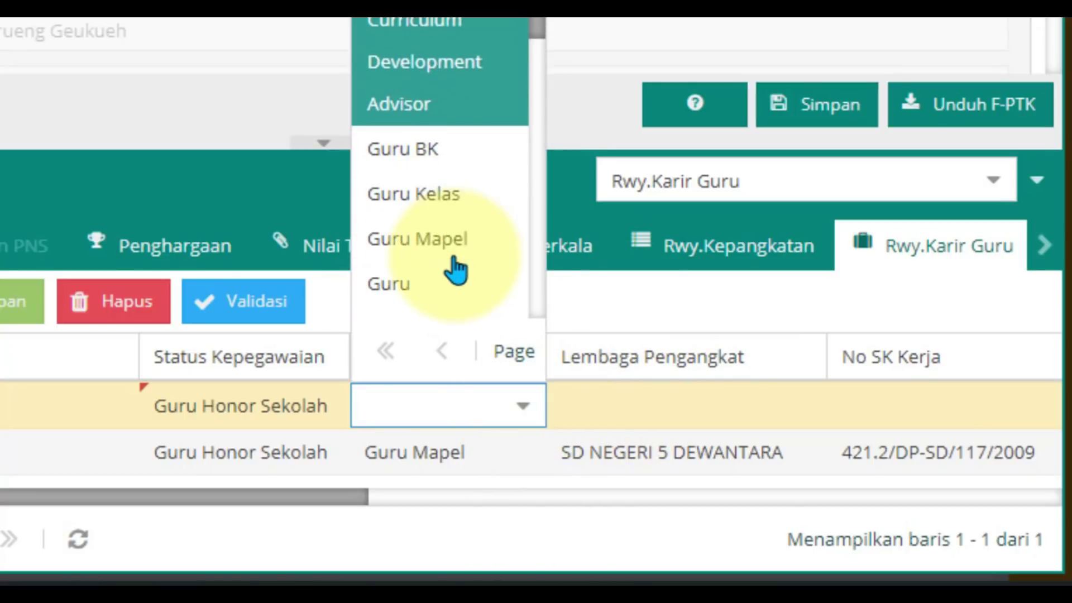
click(463, 209)
click(614, 416)
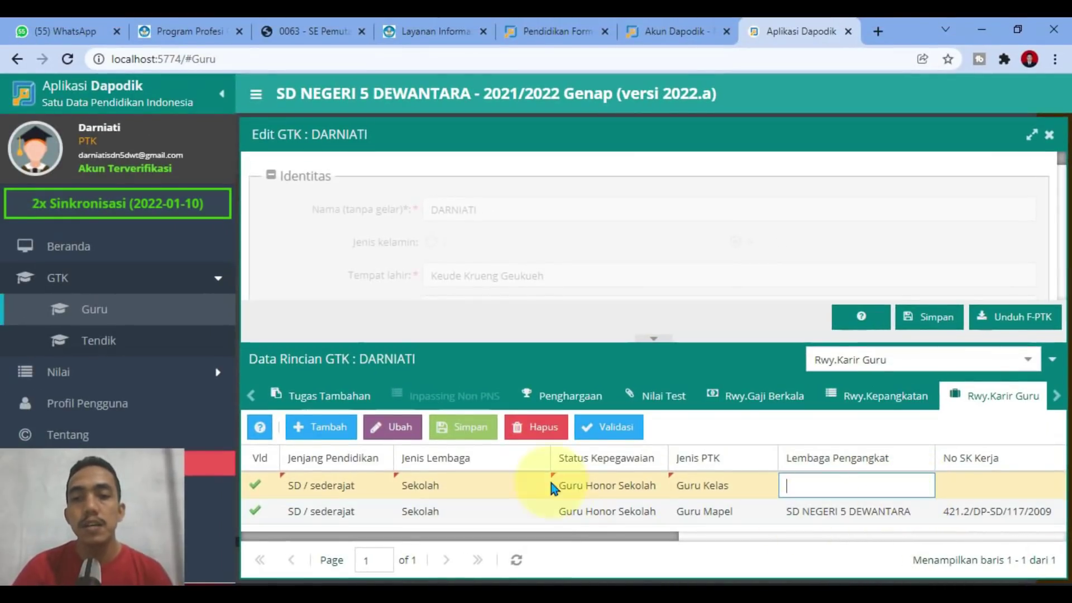
click(261, 428)
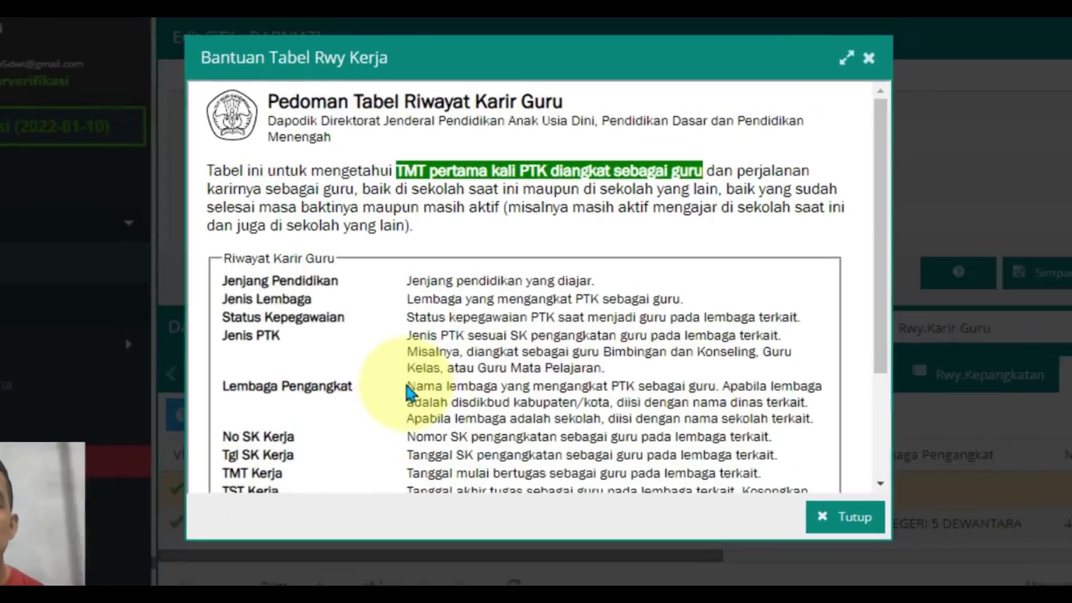
drag(433, 407, 597, 414)
drag(653, 373, 939, 396)
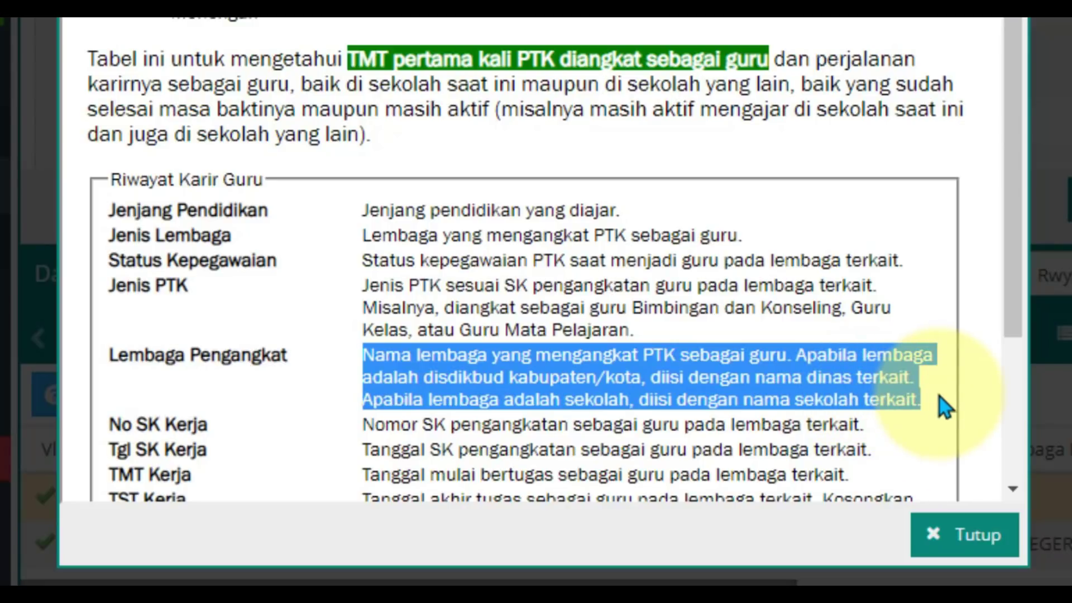
click(940, 396)
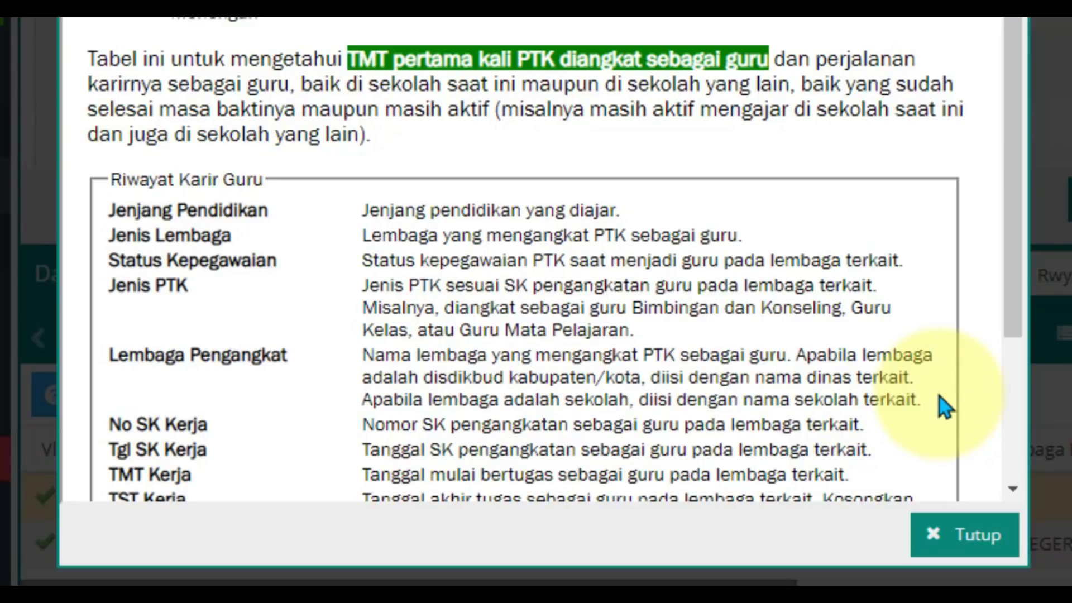
scroll(939, 397, down, 3)
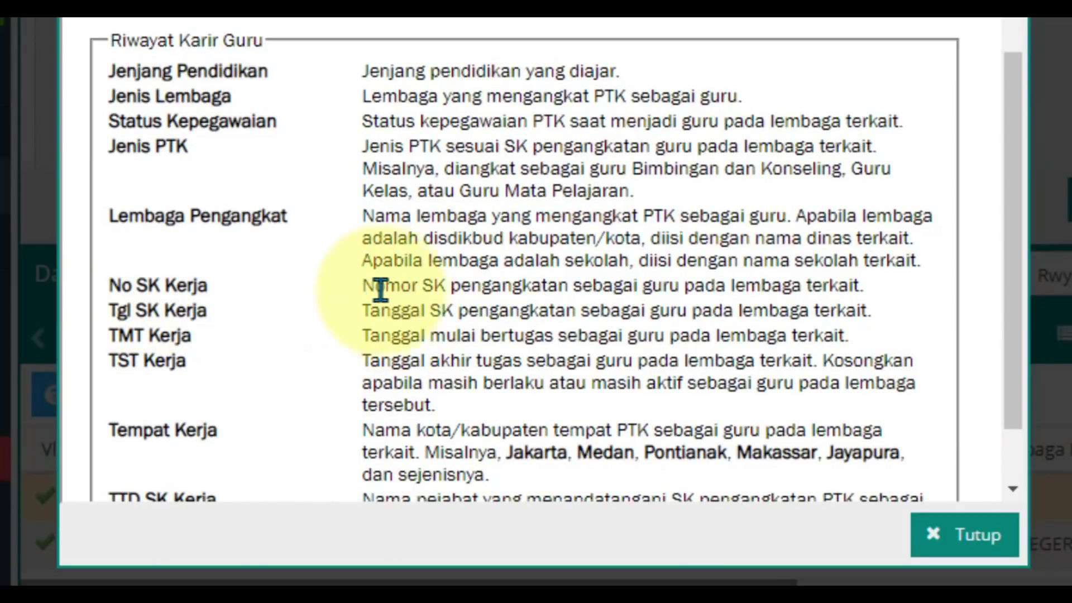
drag(364, 286, 873, 297)
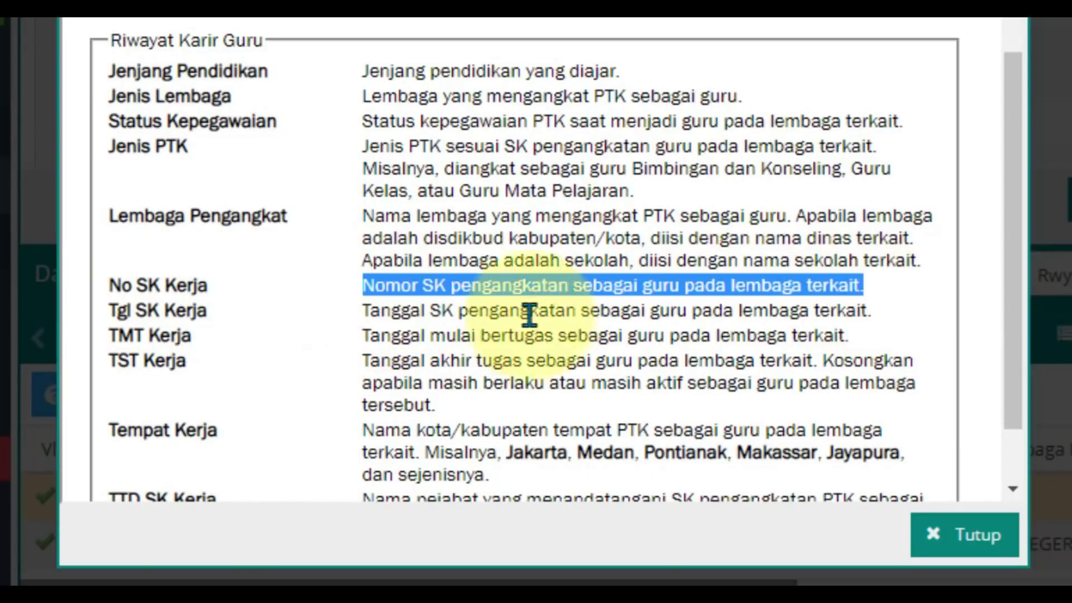
drag(364, 310, 929, 313)
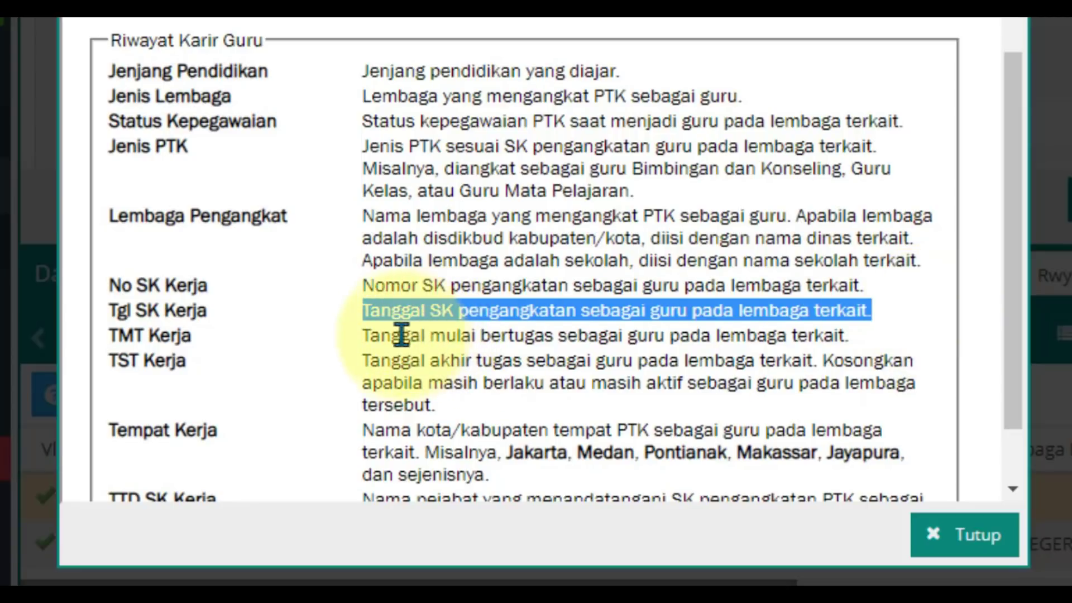
drag(370, 335, 873, 336)
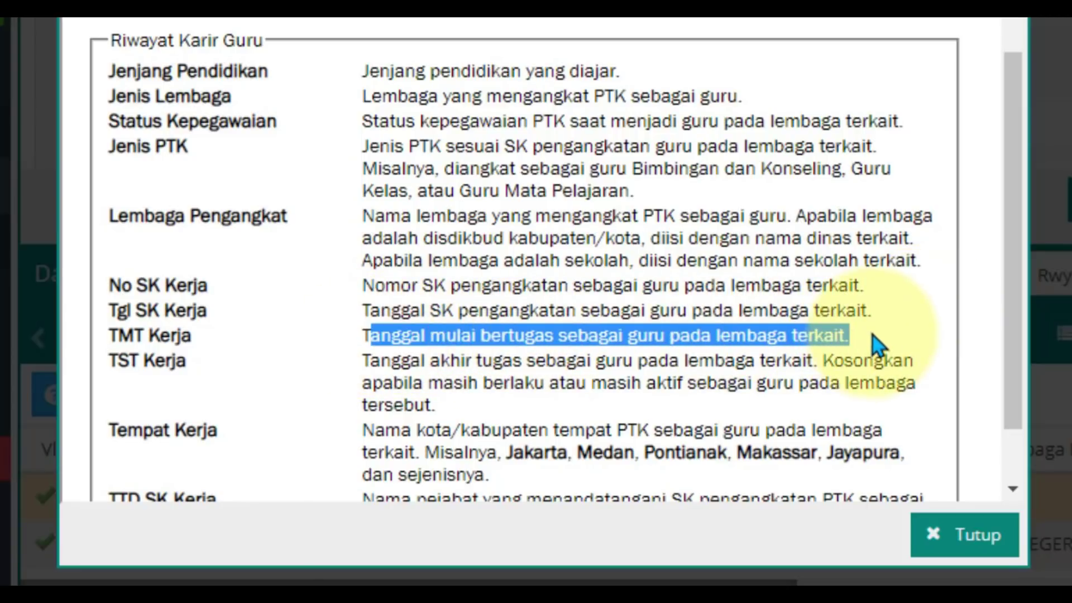
click(873, 337)
drag(364, 362, 597, 382)
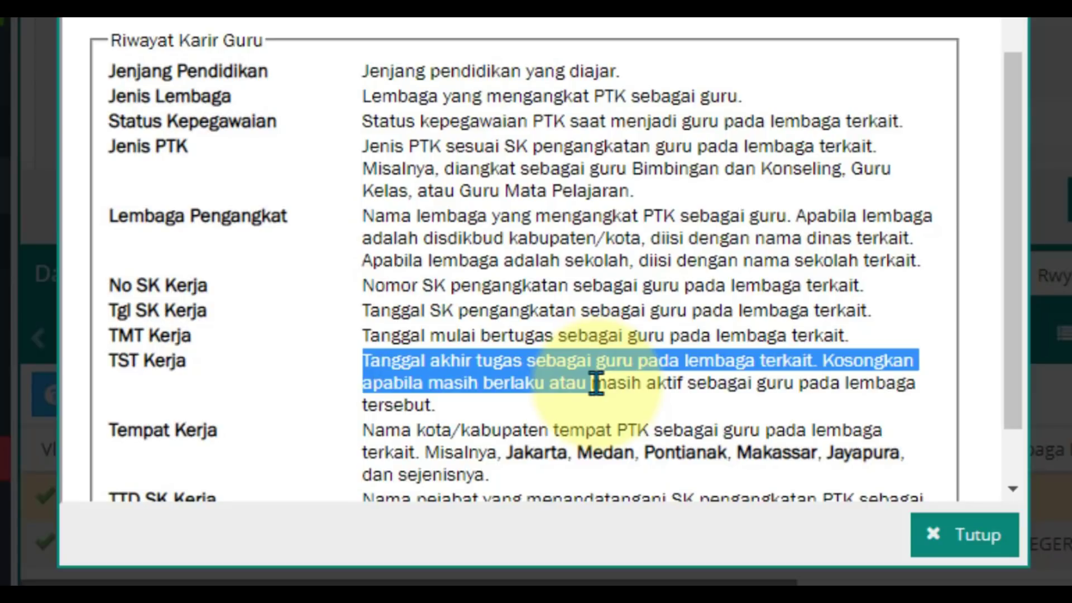
click(692, 377)
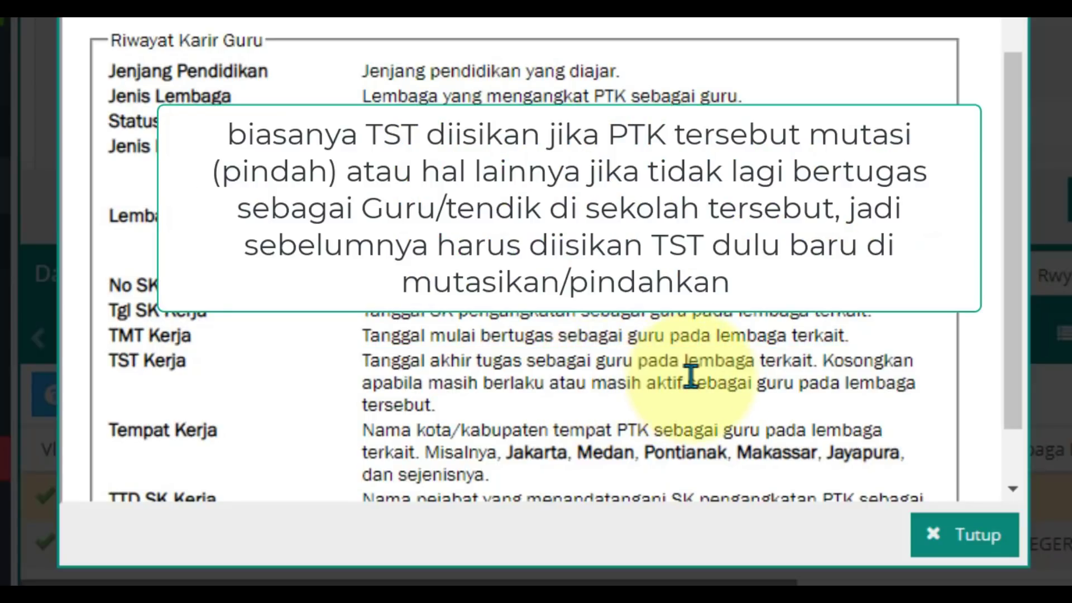
click(940, 544)
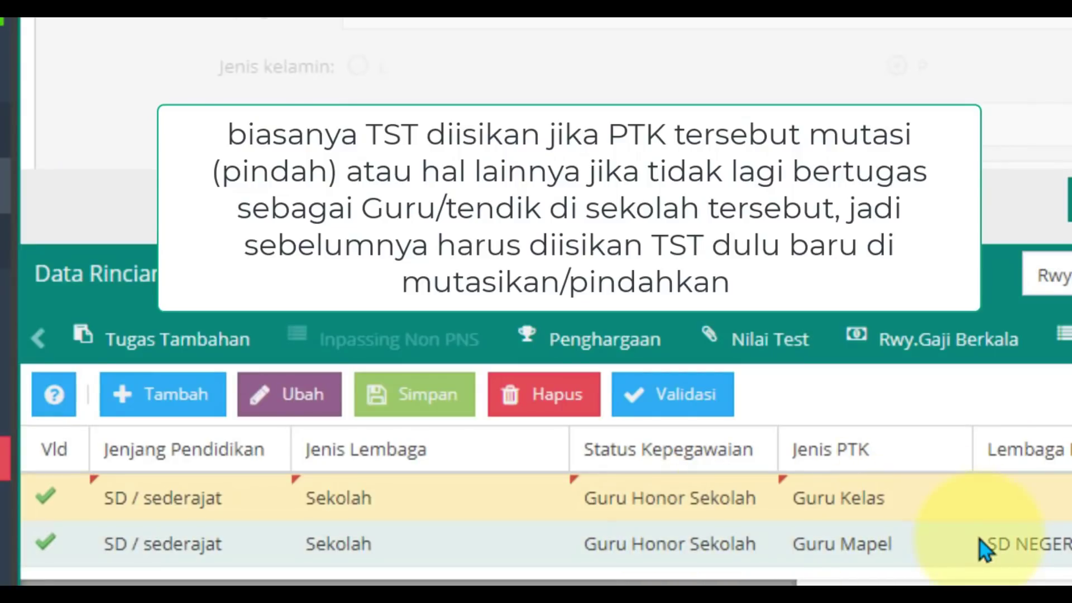
scroll(893, 555, right, 8)
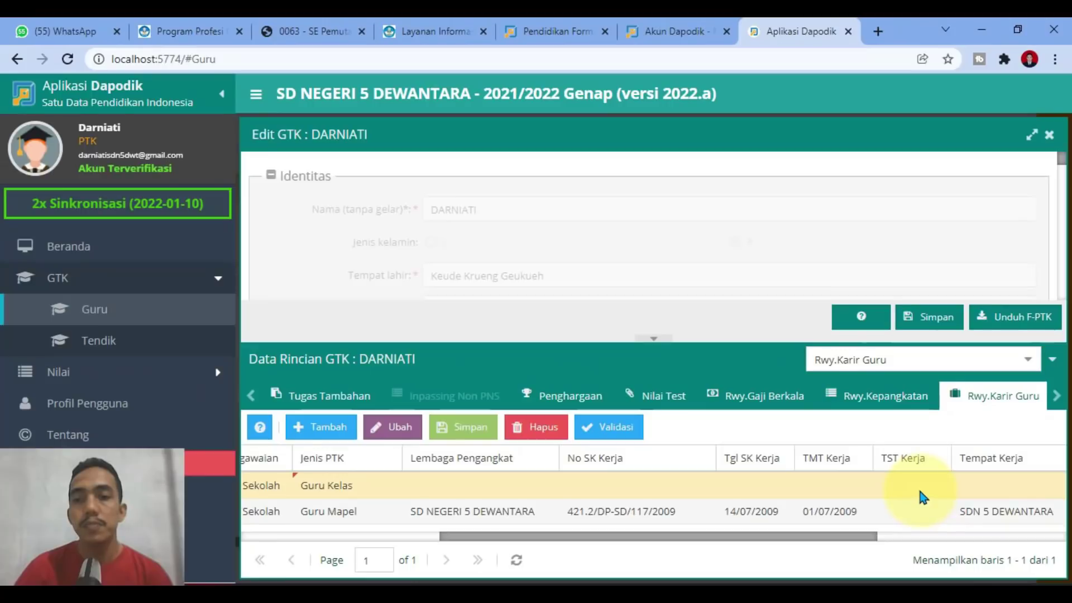
double_click(919, 487)
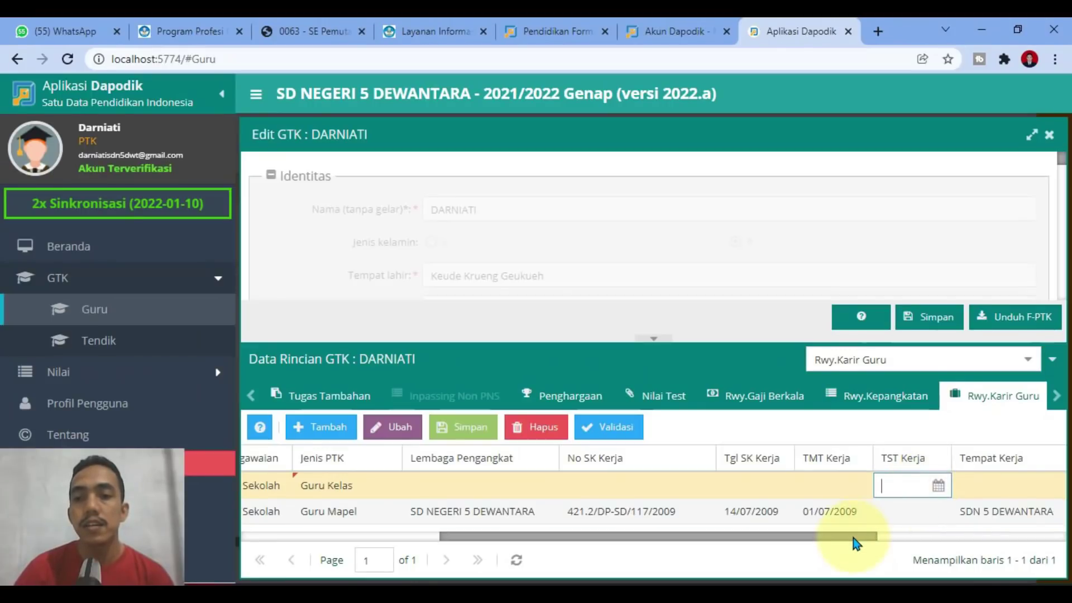
drag(855, 543, 948, 541)
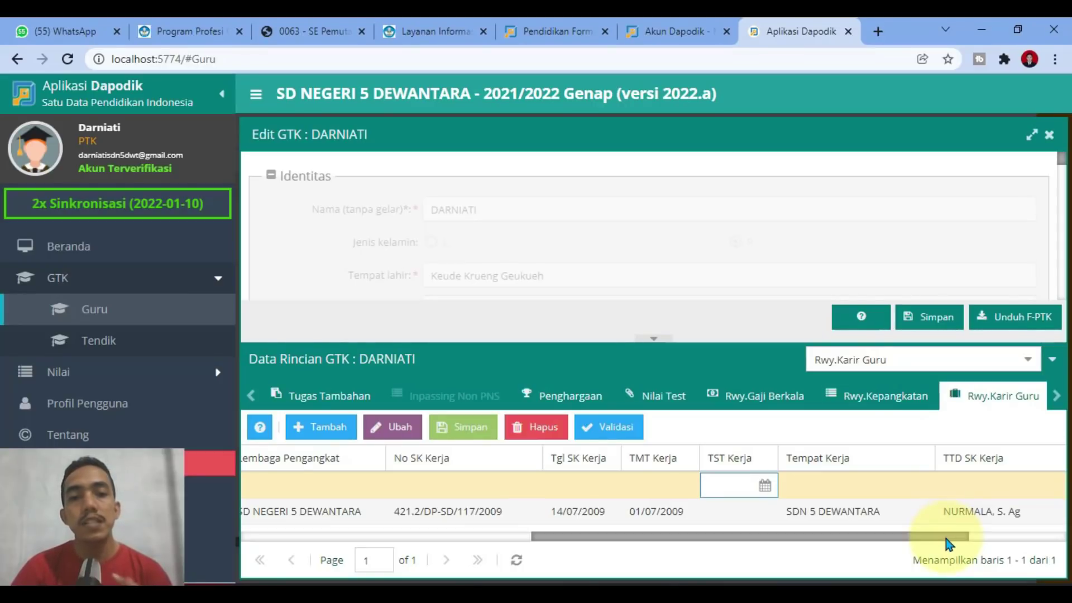
drag(948, 542, 994, 547)
double_click(756, 483)
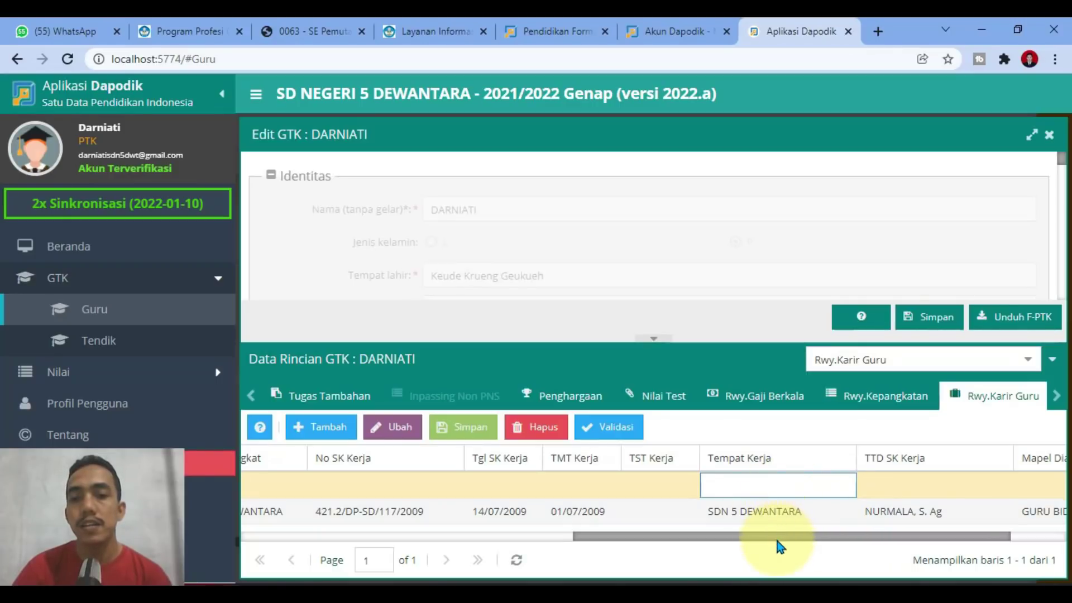
drag(777, 540, 722, 534)
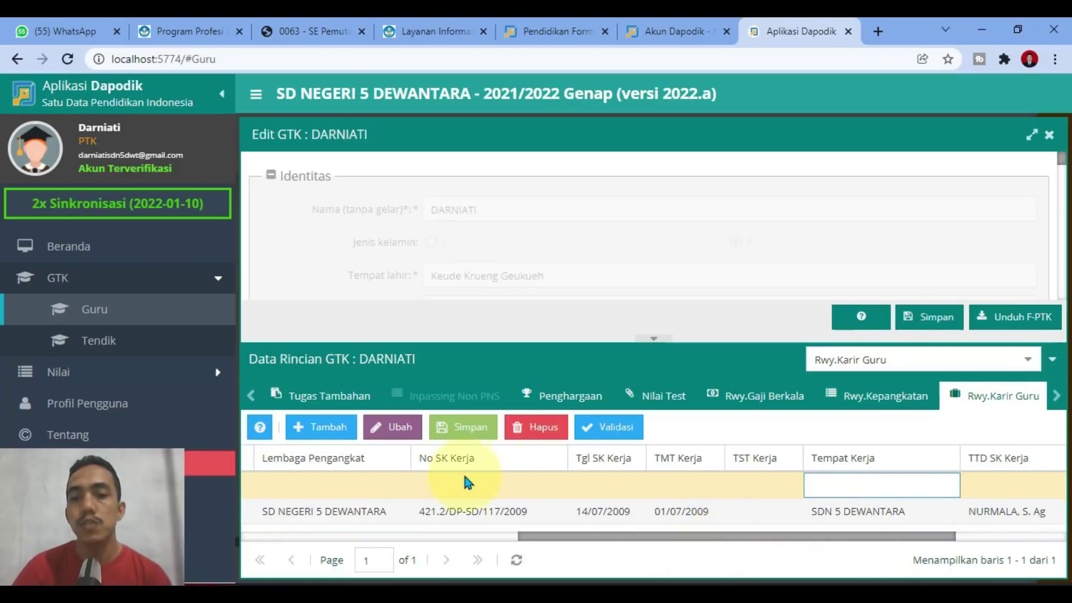
drag(531, 538, 373, 524)
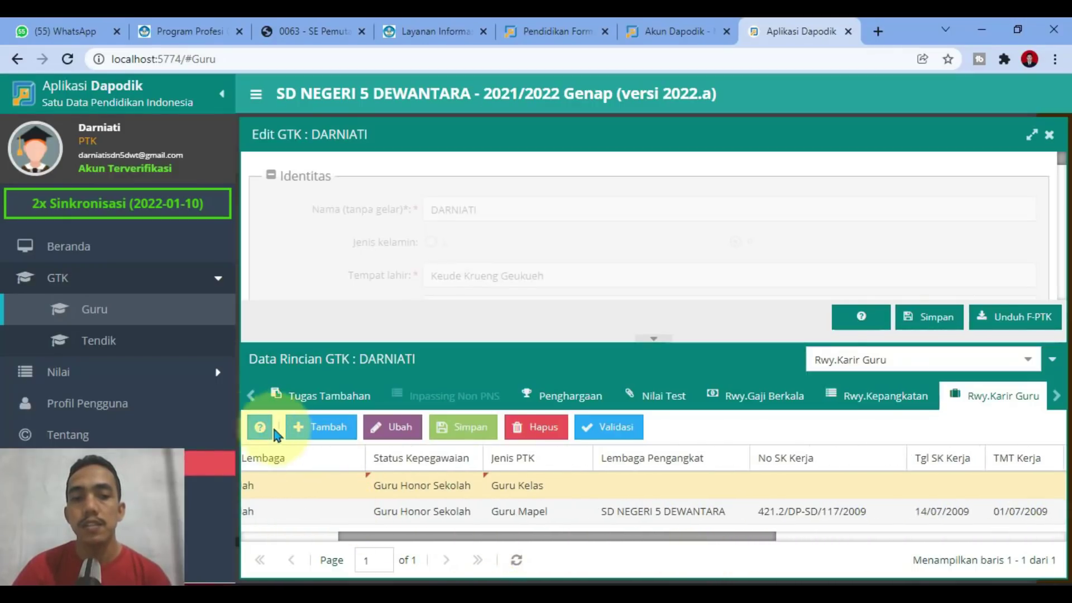
click(259, 427)
scroll(419, 420, down, 3)
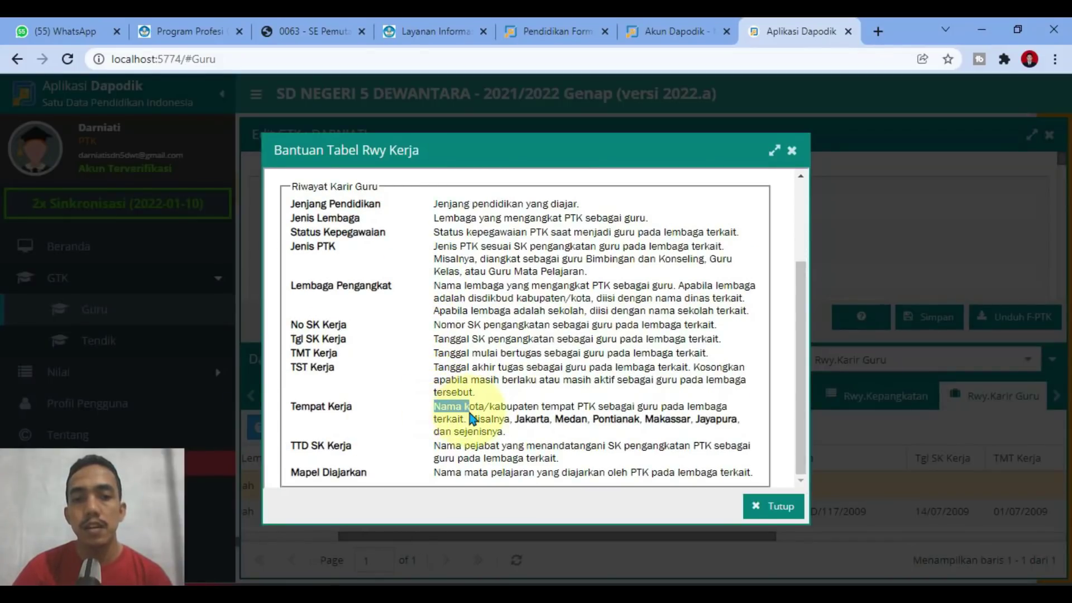
drag(436, 406, 736, 429)
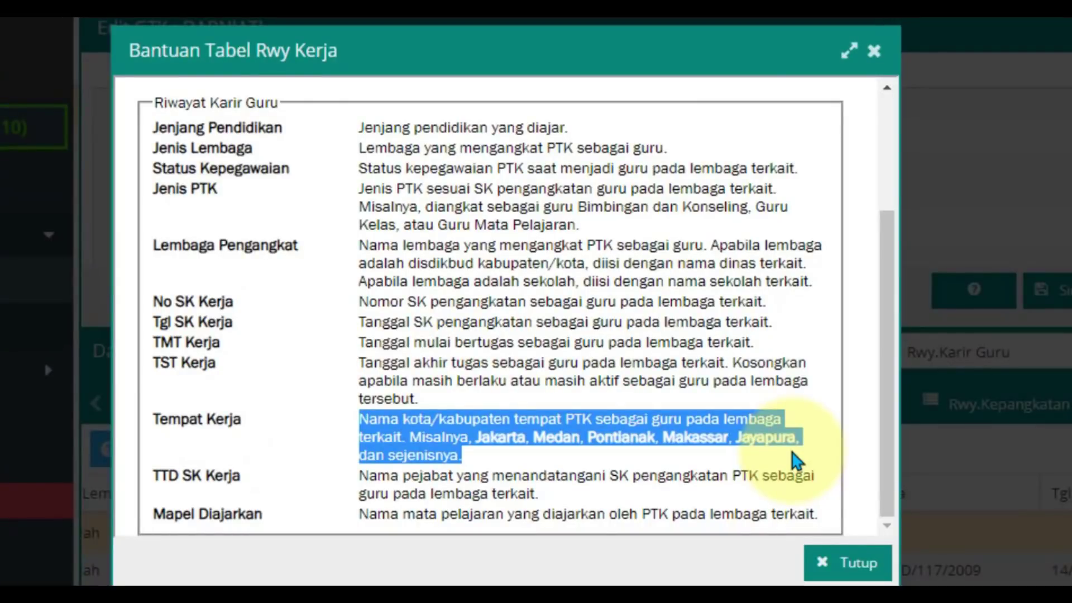
Step: Replace Tempat Kerja SDN 5 DEWANTARA with Aceh Utara, fixing the typo before committing
click(821, 561)
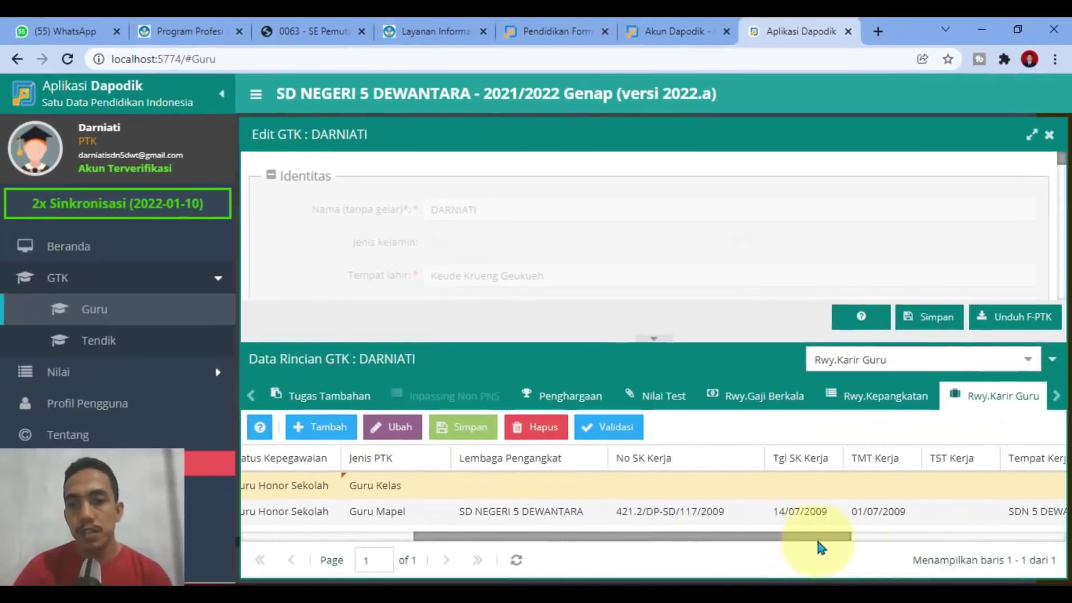
drag(821, 547, 902, 545)
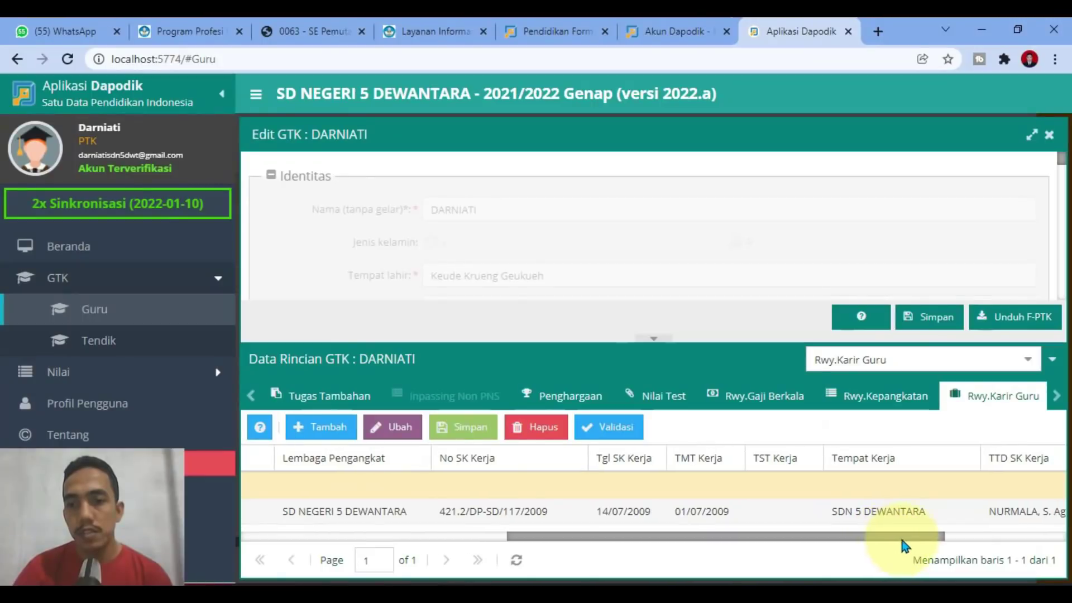
double_click(929, 510)
drag(938, 513, 784, 510)
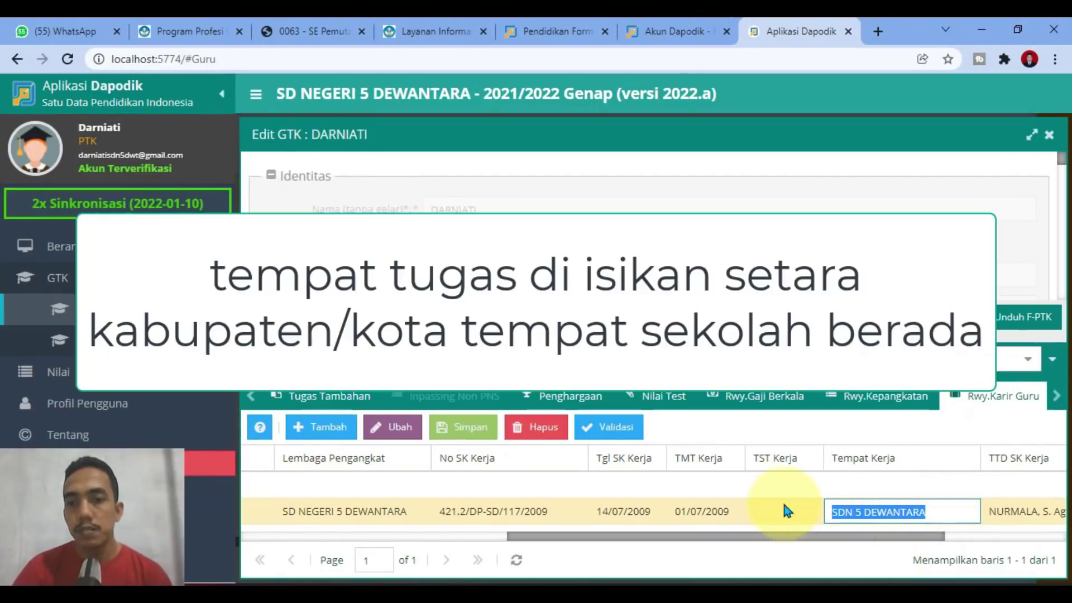
text(Ac)
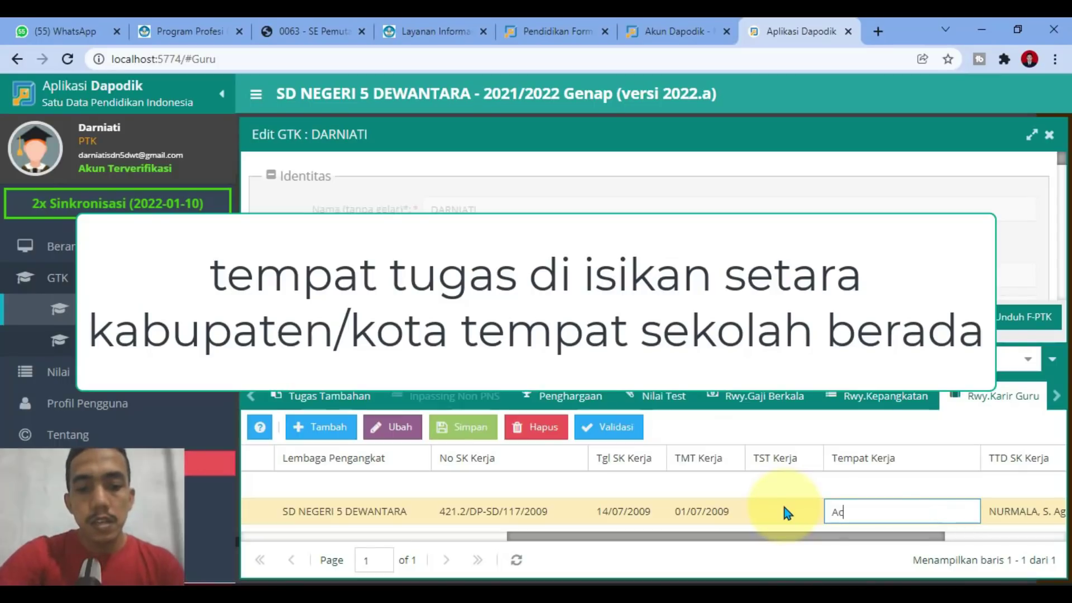
text(eh Utra)
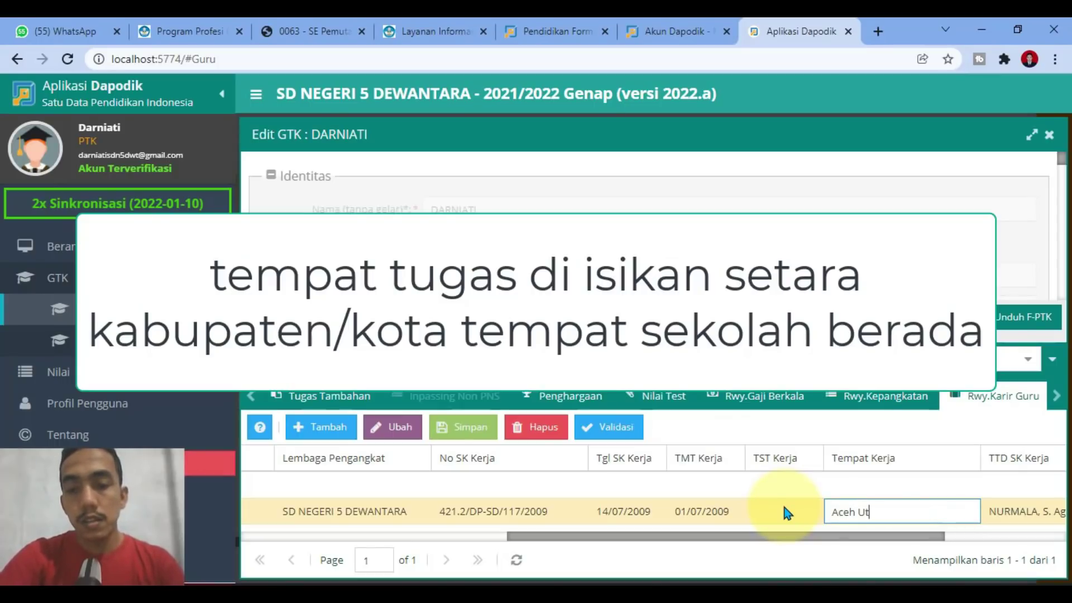
key(BackSpace)
key(BackSpace)
text(ara)
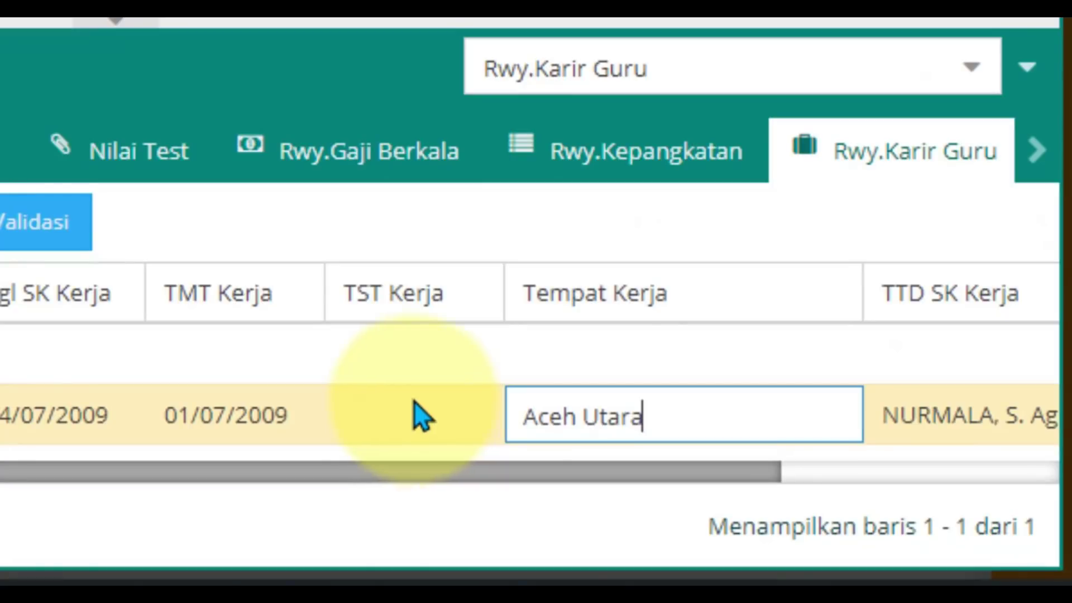
click(567, 503)
drag(638, 472, 972, 492)
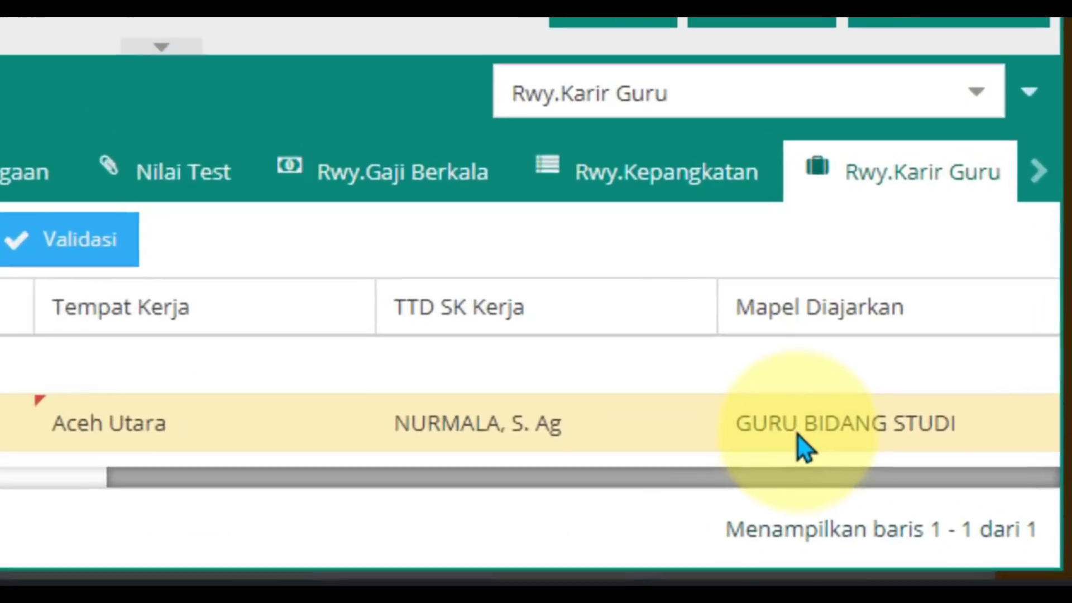
Step: Replace the row's Mapel Diajarkan value GURU BIDANG STUDI with Guru Kelas
click(928, 504)
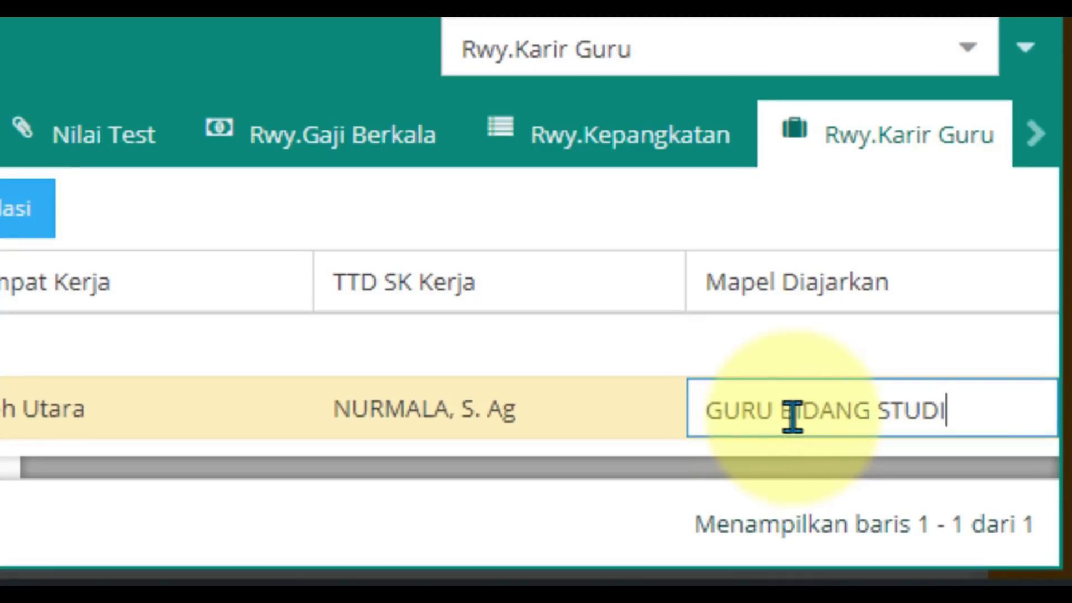
drag(946, 407, 654, 419)
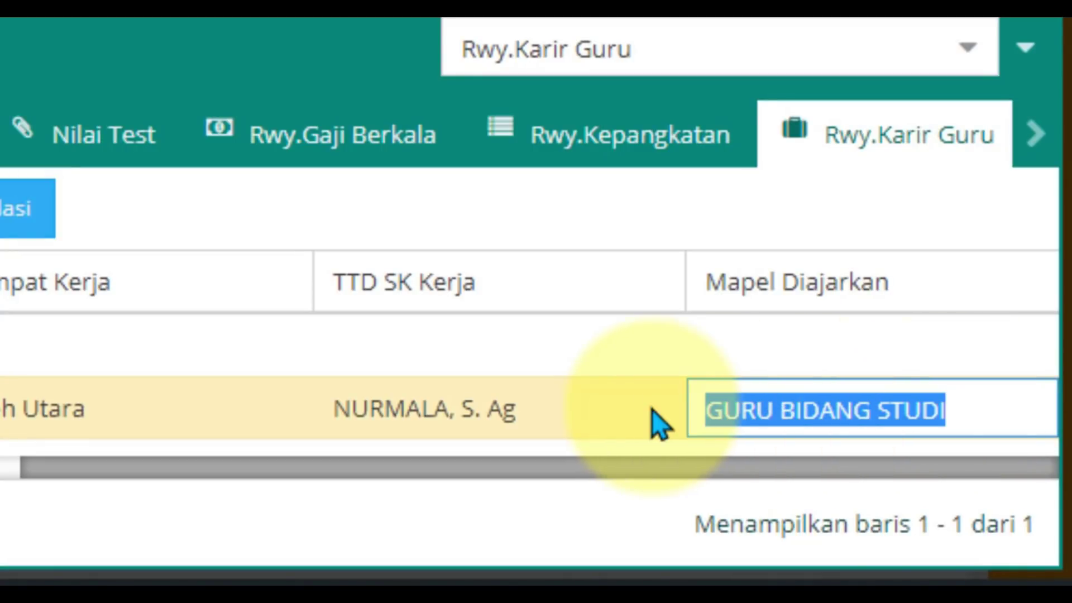
text(Guru)
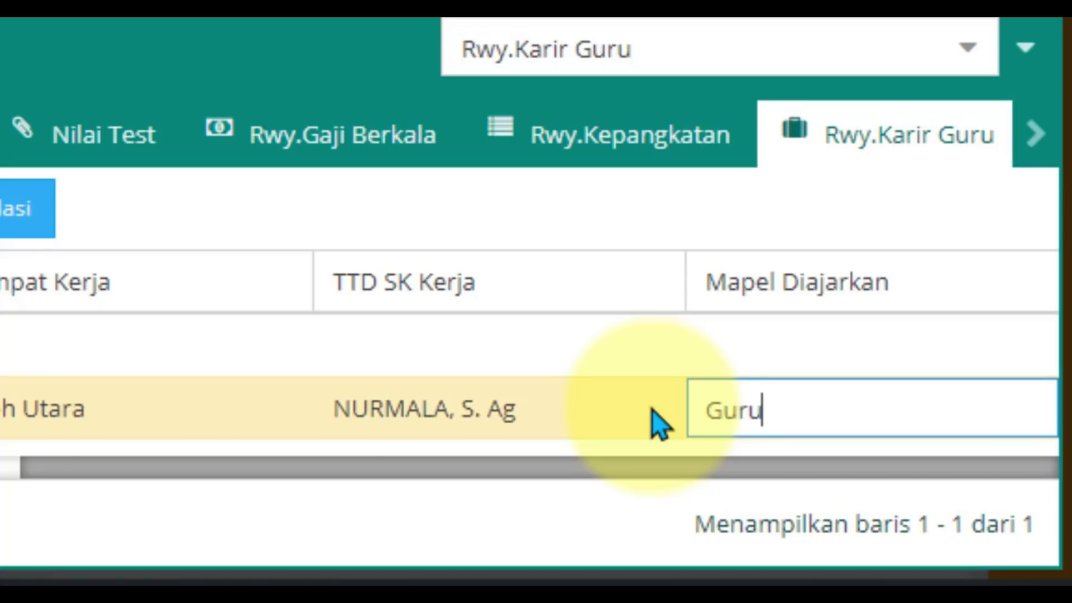
text( Kelas)
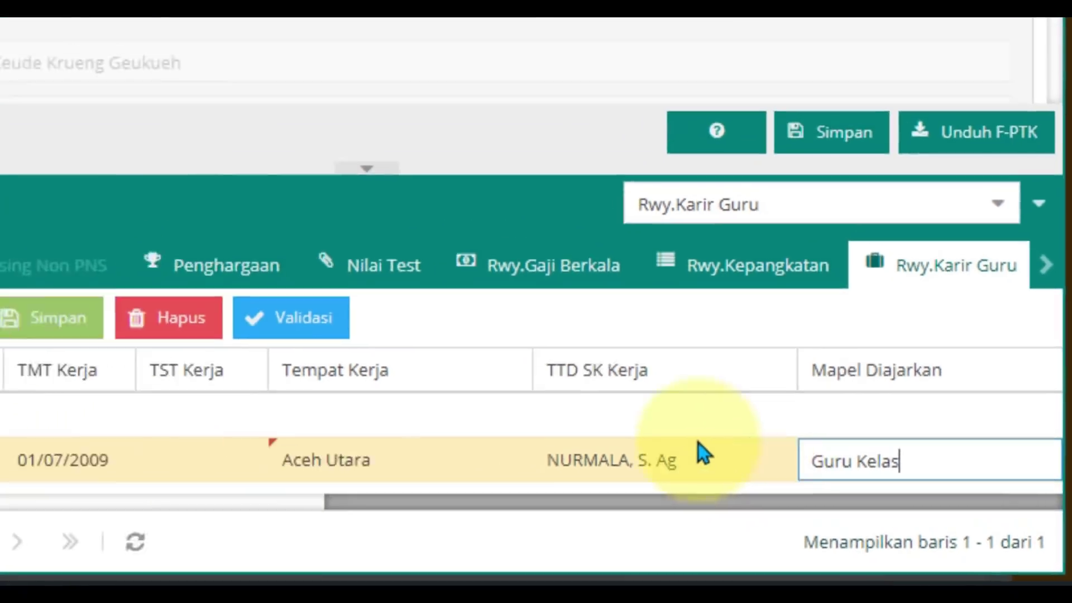
click(487, 350)
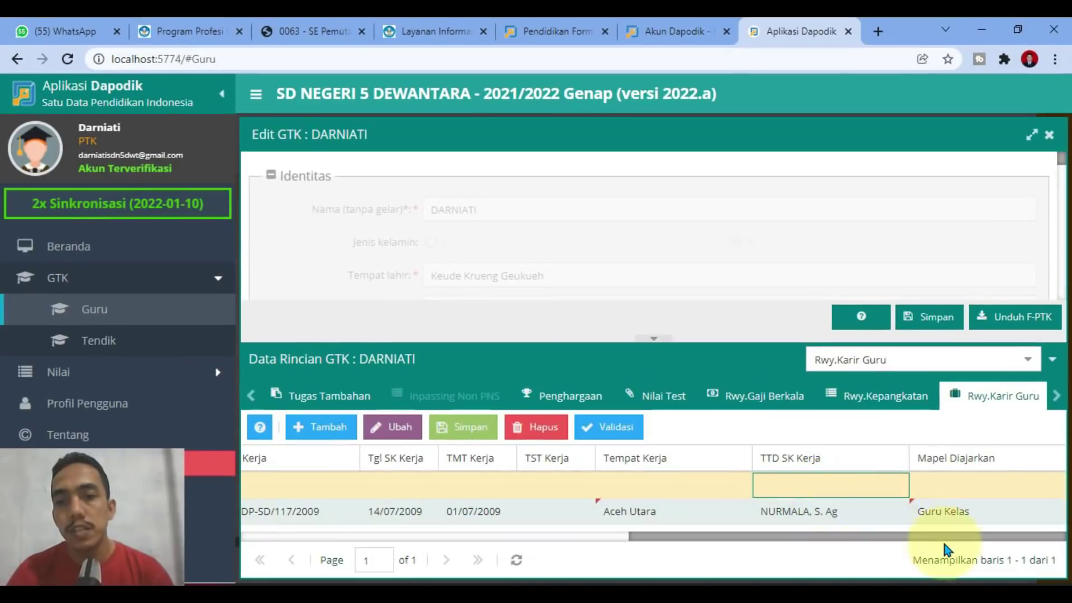
drag(836, 539, 559, 540)
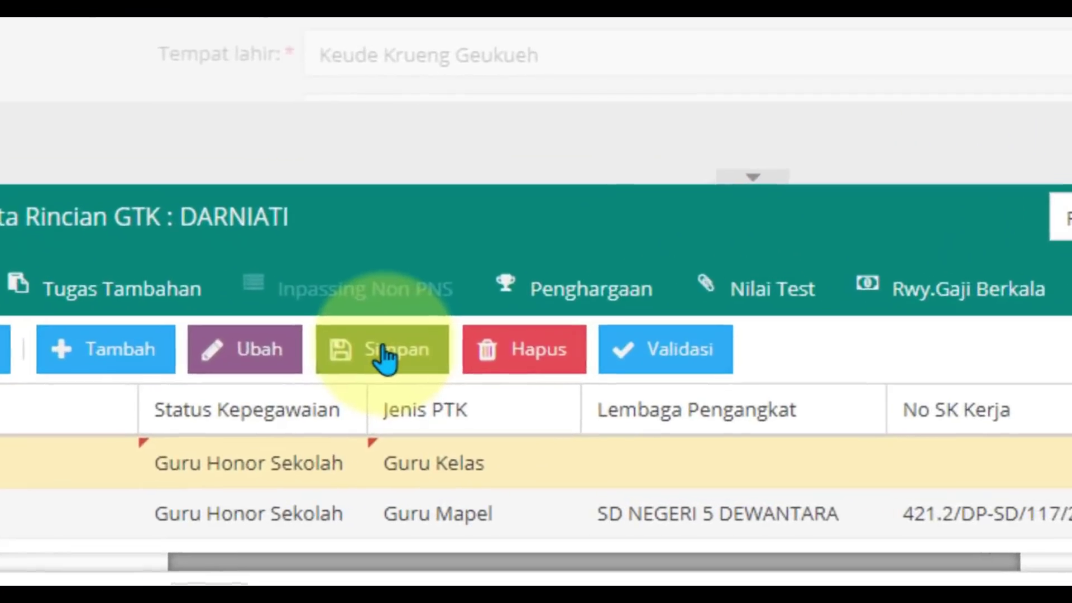
Step: Save the career history and check the single remaining SD / sederajat row
click(464, 430)
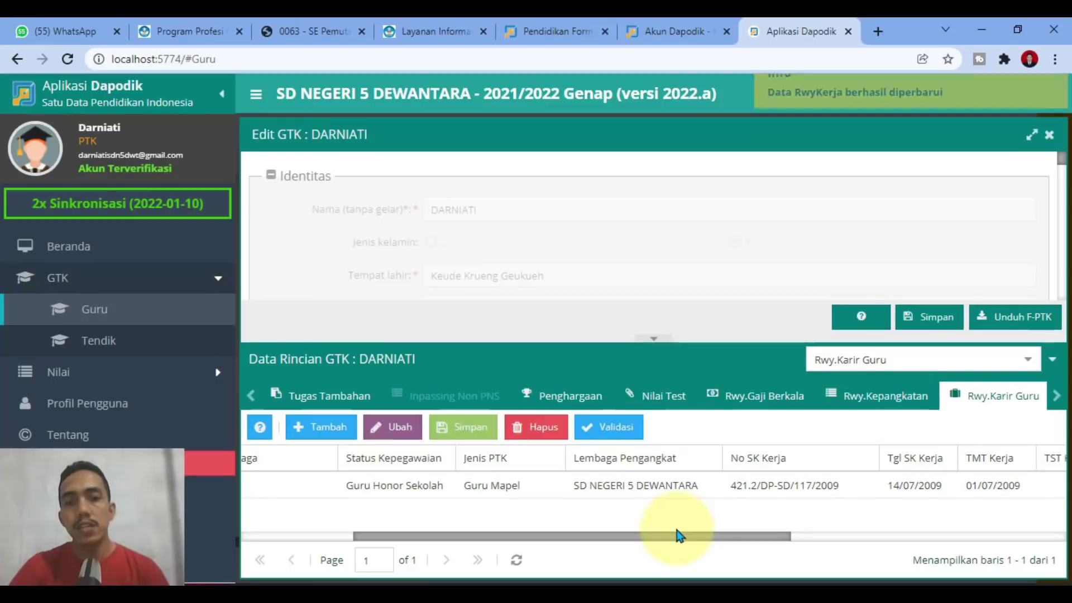
drag(678, 535, 1000, 533)
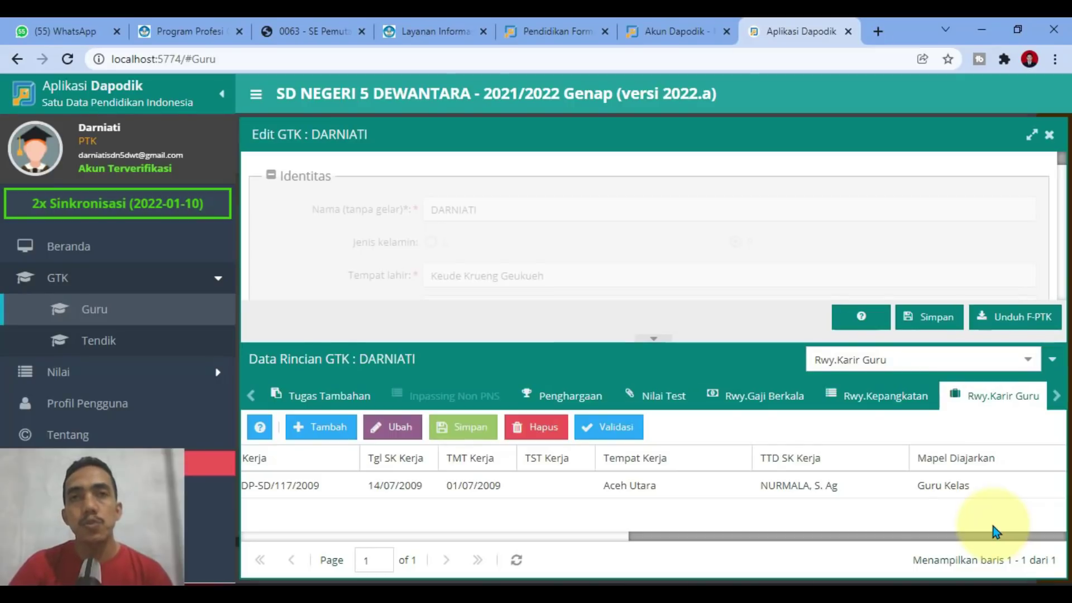
drag(993, 531, 437, 532)
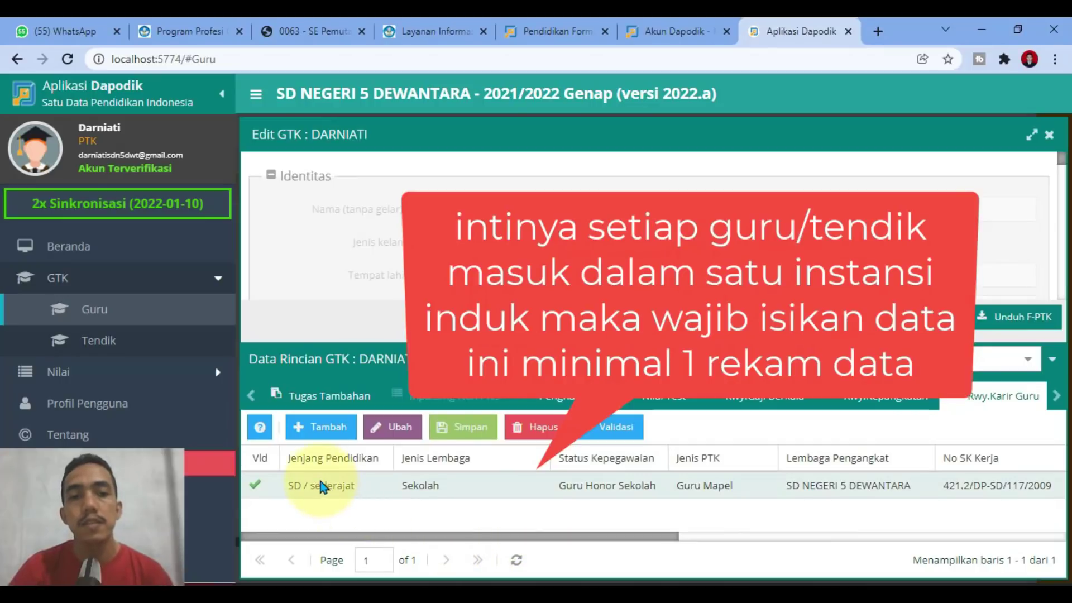
click(314, 489)
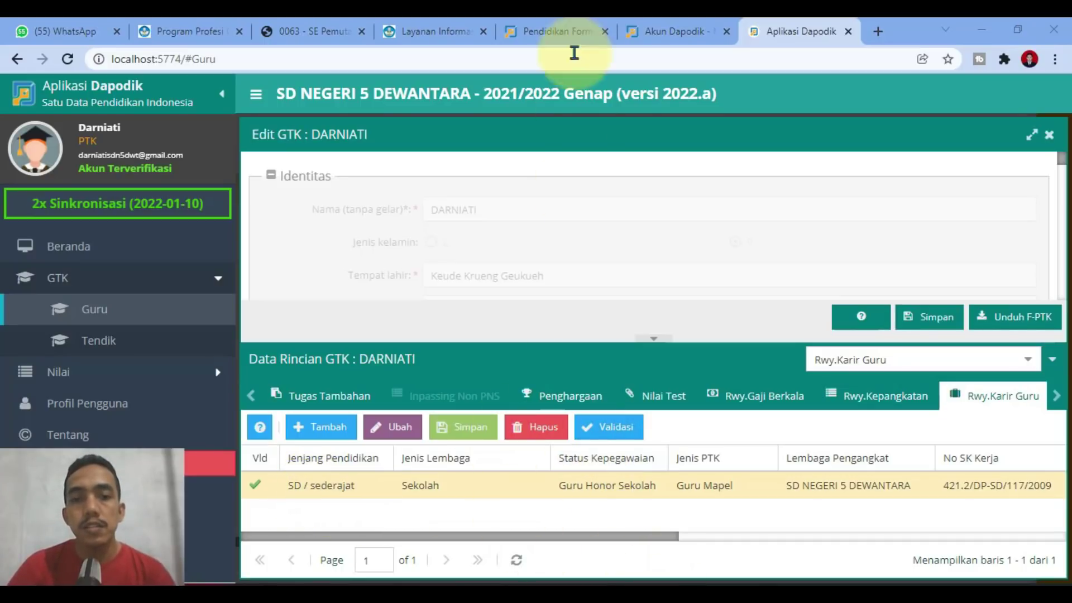
Step: Review items b and c of point 1 in circular 0063, then go to the Akun Dapodik list
click(336, 27)
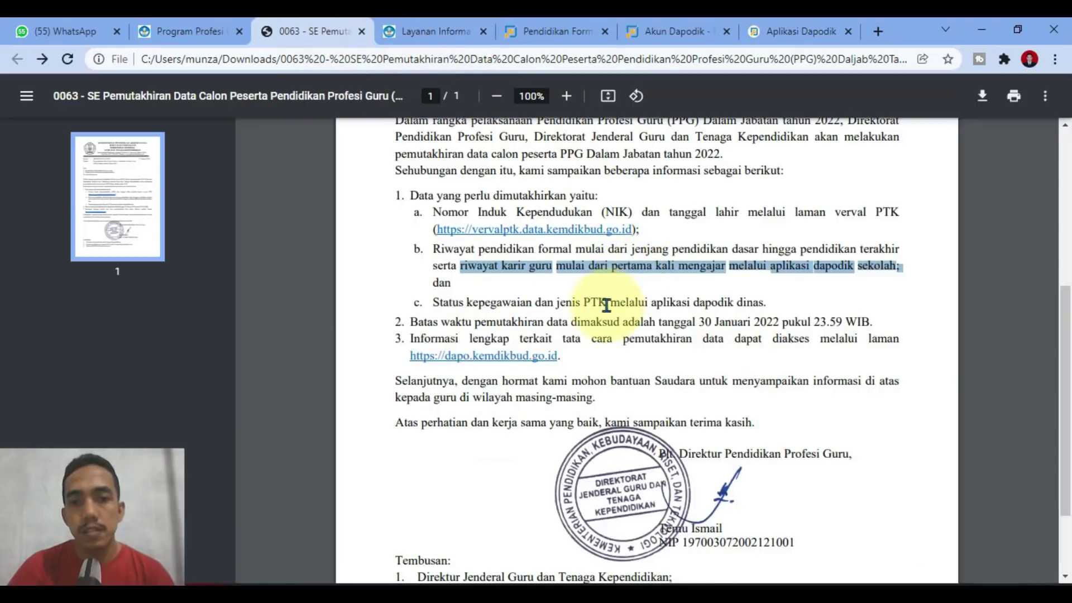
click(729, 278)
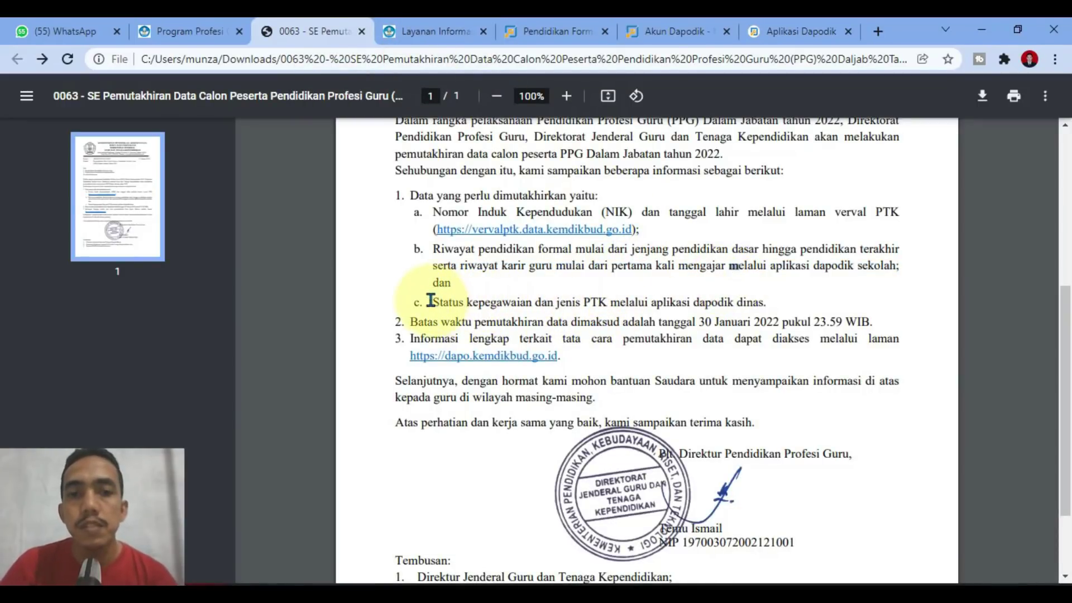
drag(391, 301, 793, 303)
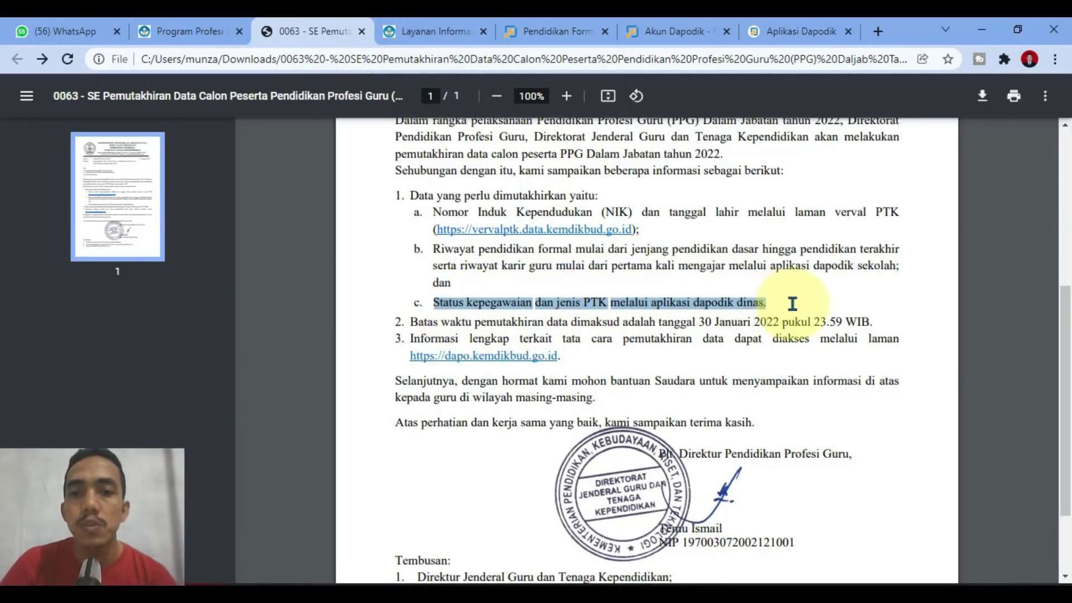
click(795, 314)
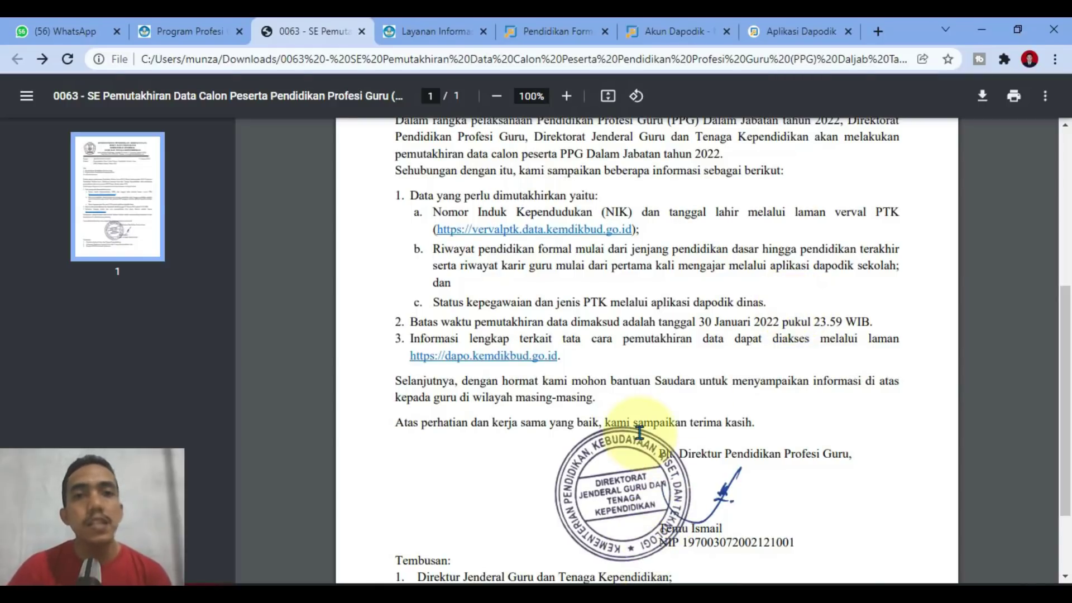
click(668, 32)
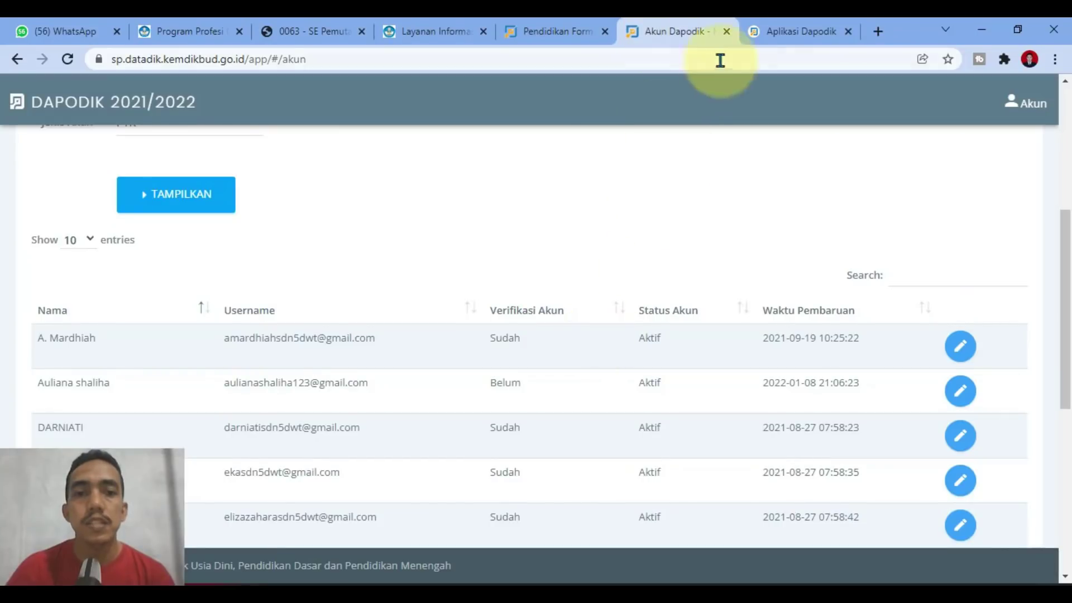
Step: Close the teacher's Edit GTK form, then select her row in the Guru list for editing
click(785, 33)
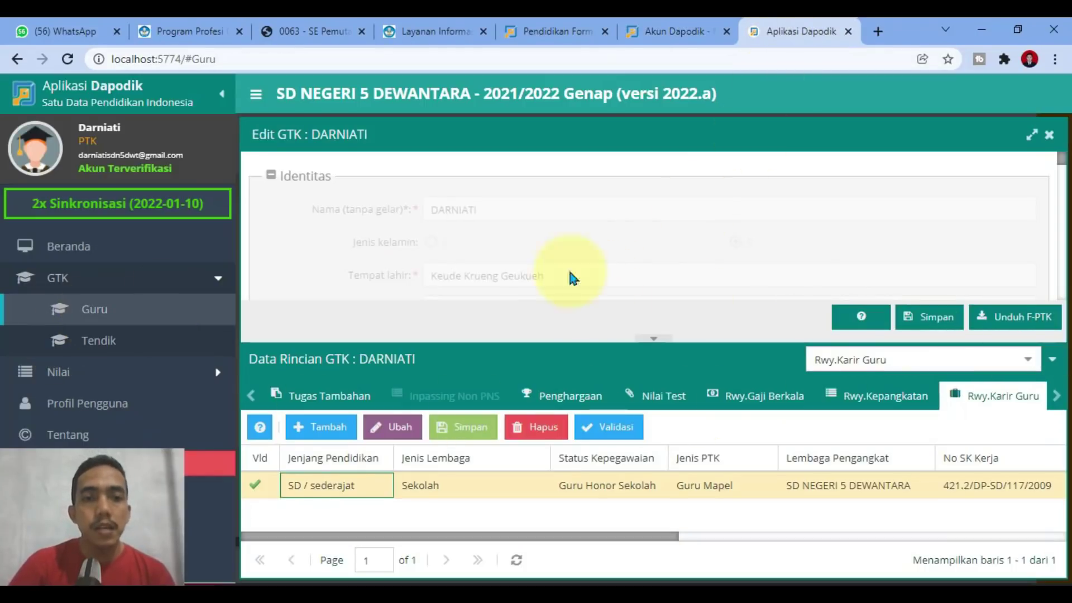
click(1049, 138)
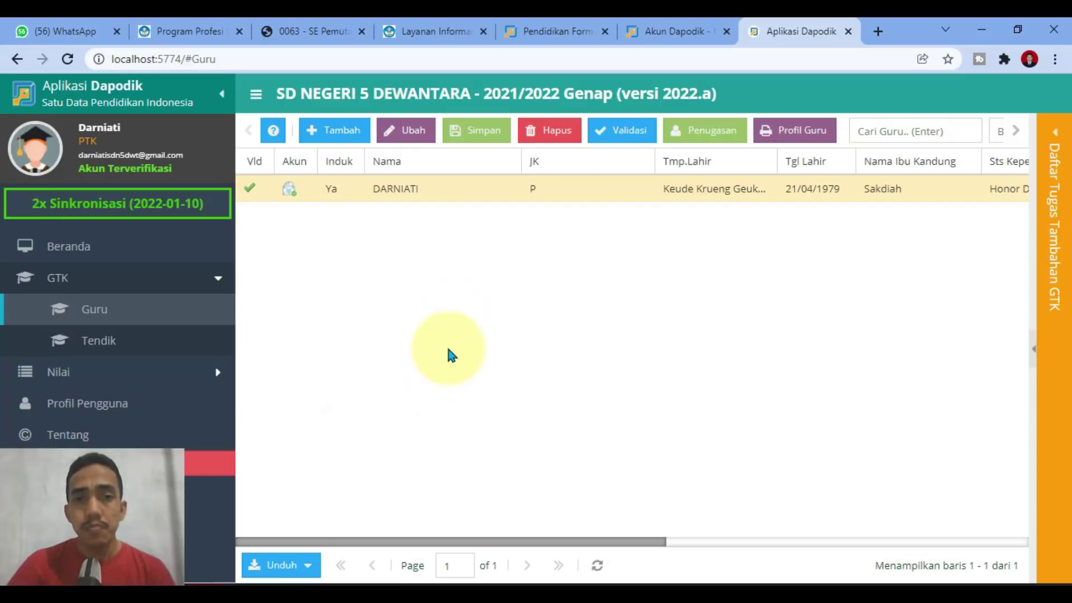
click(395, 193)
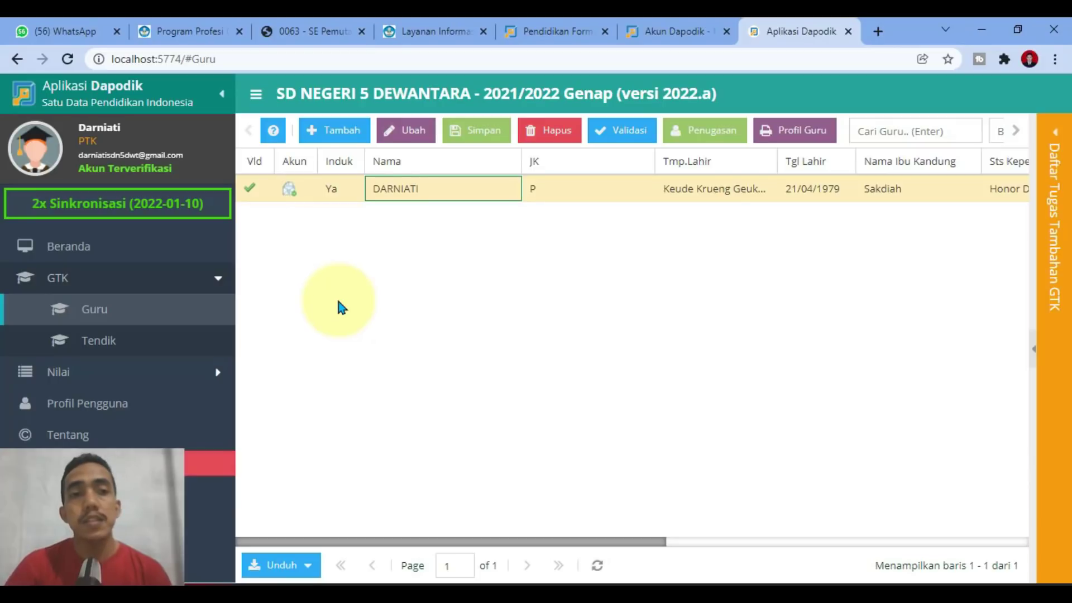
click(410, 144)
Step: Scroll the edit form to Kepegawaian to check Guru Kelas and Honor Daerah TK.II Kab/Kota
click(414, 132)
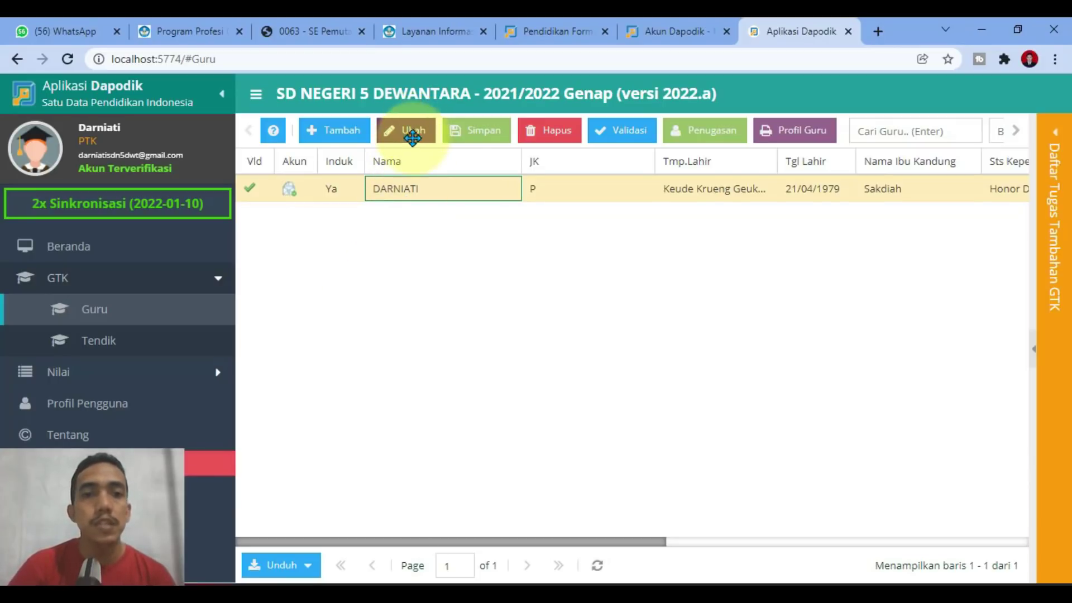
scroll(476, 245, down, 15)
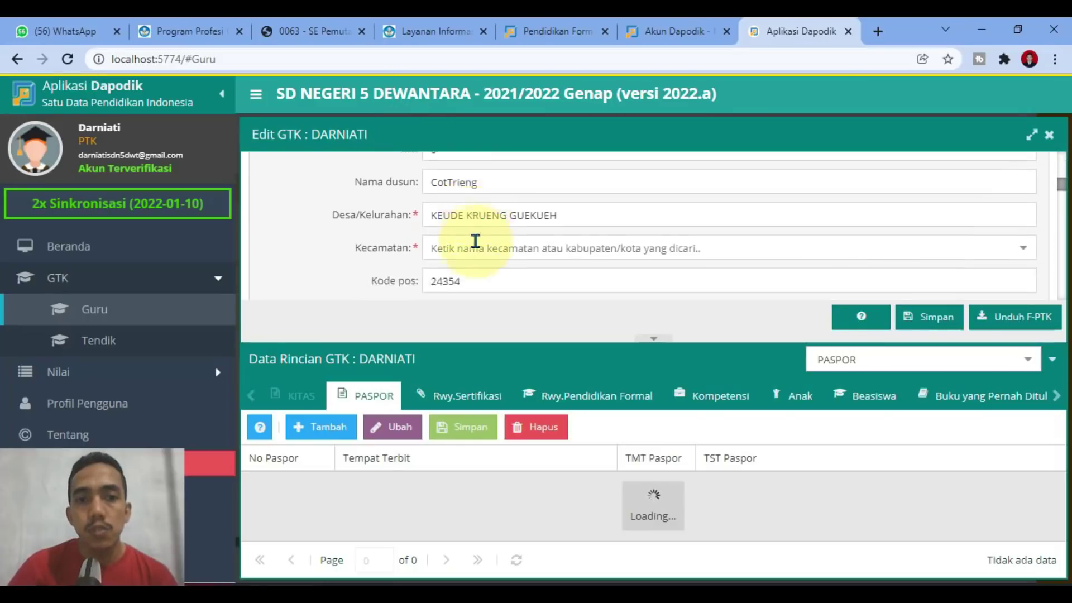
scroll(485, 235, up, 2)
scroll(480, 237, down, 2)
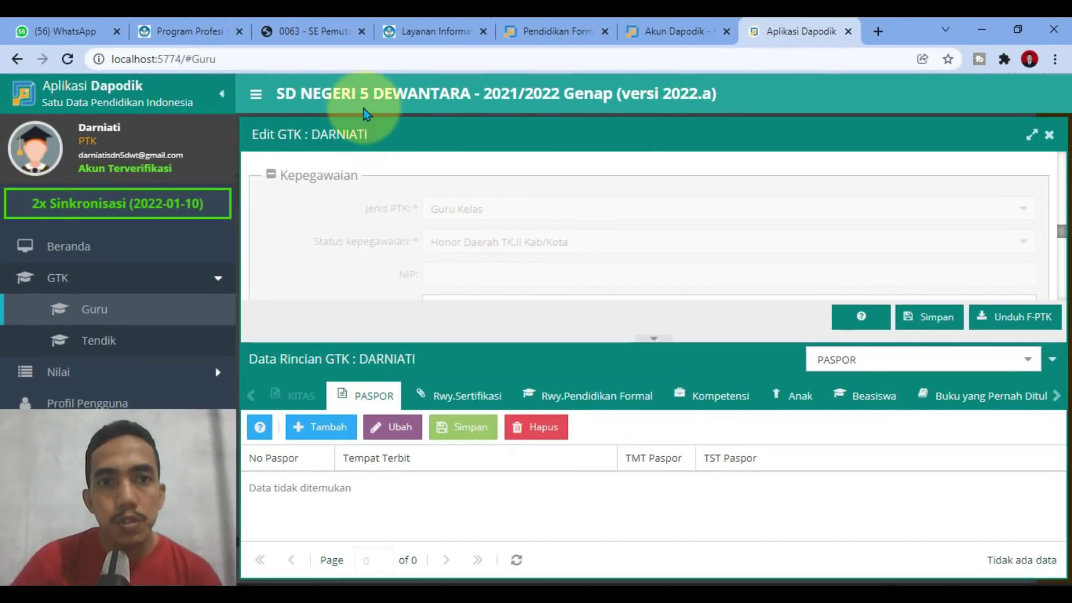
scroll(459, 271, up, 3)
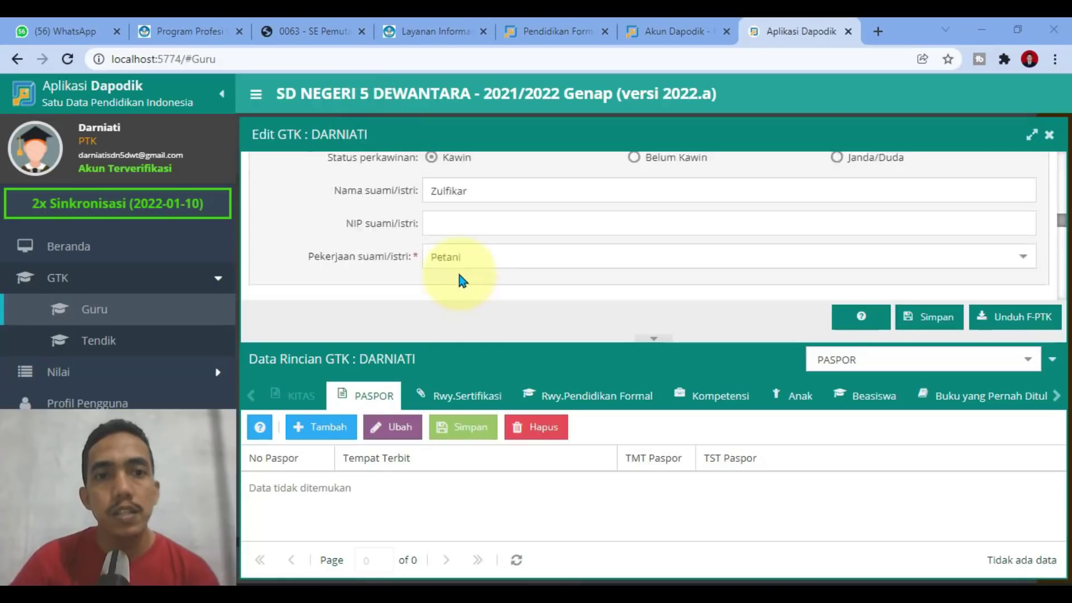
scroll(459, 274, up, 3)
scroll(459, 274, down, 3)
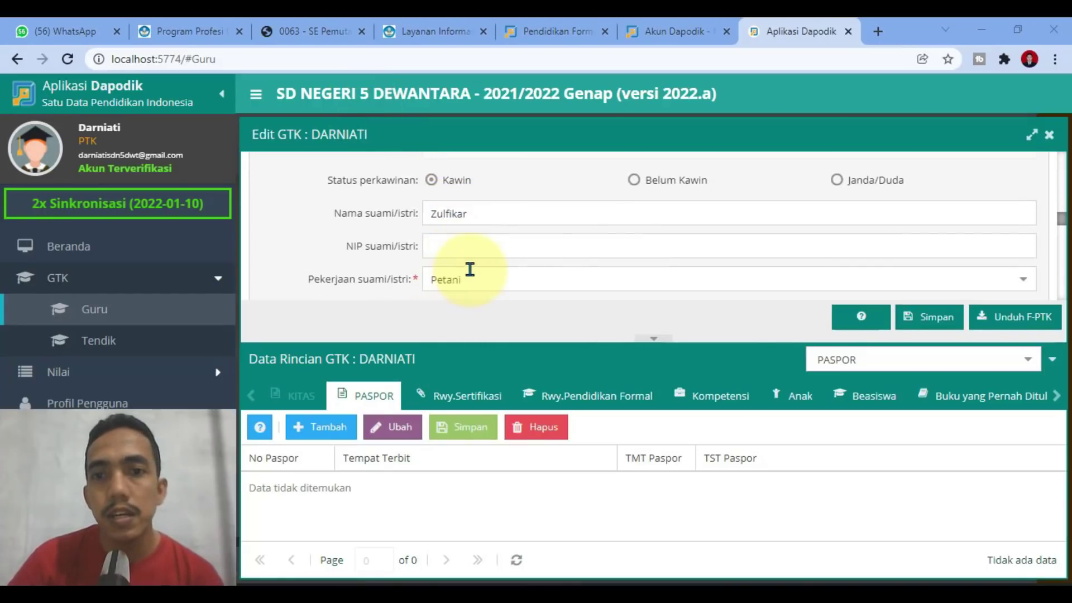
scroll(530, 241, up, 8)
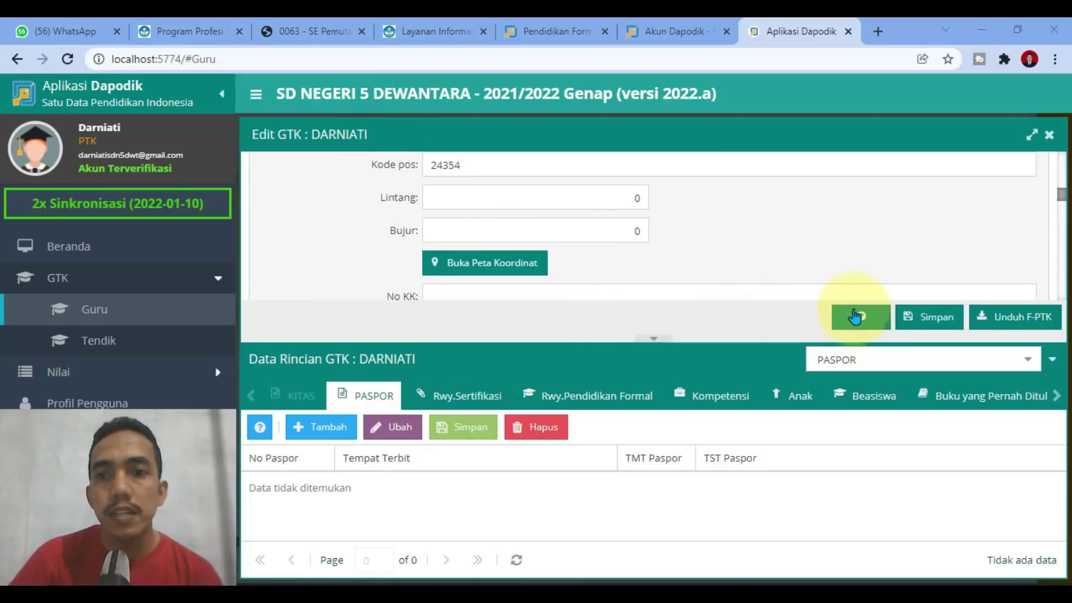
scroll(560, 258, up, 1)
scroll(558, 258, up, 10)
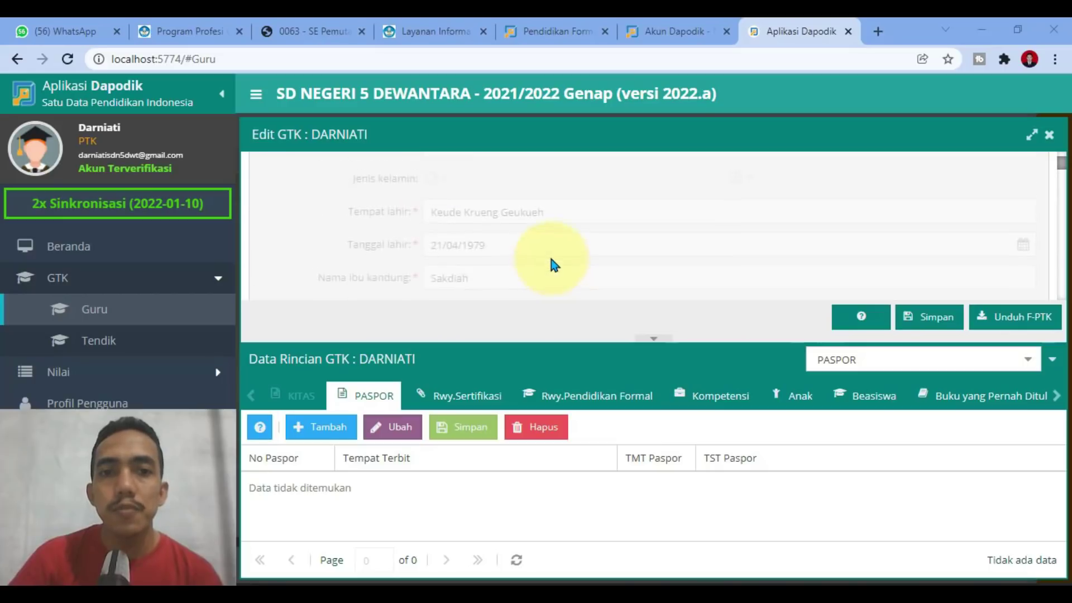
scroll(540, 257, down, 5)
scroll(536, 257, down, 15)
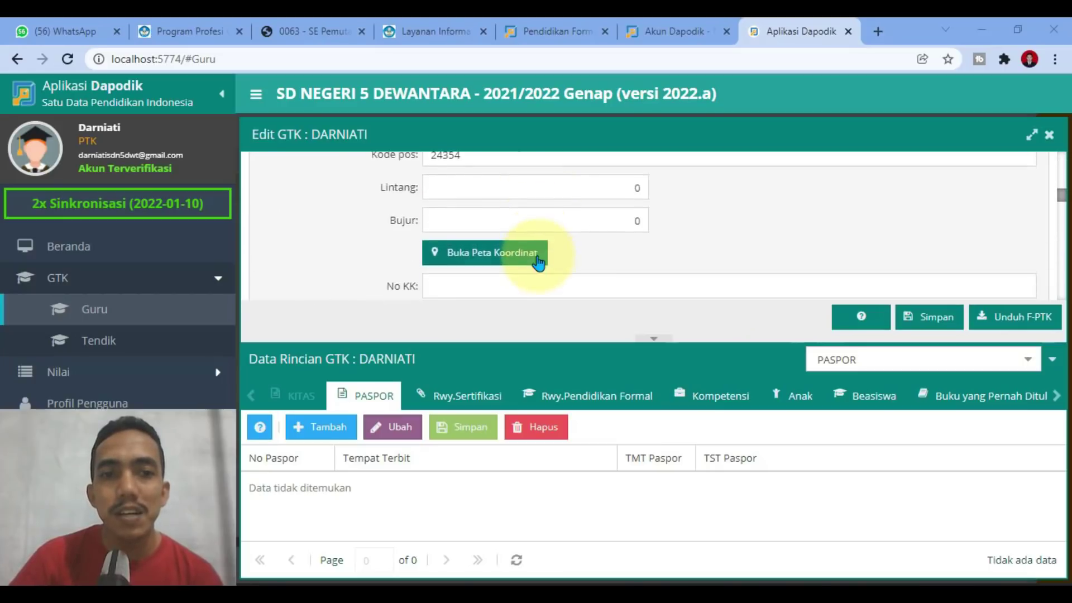
scroll(525, 251, up, 5)
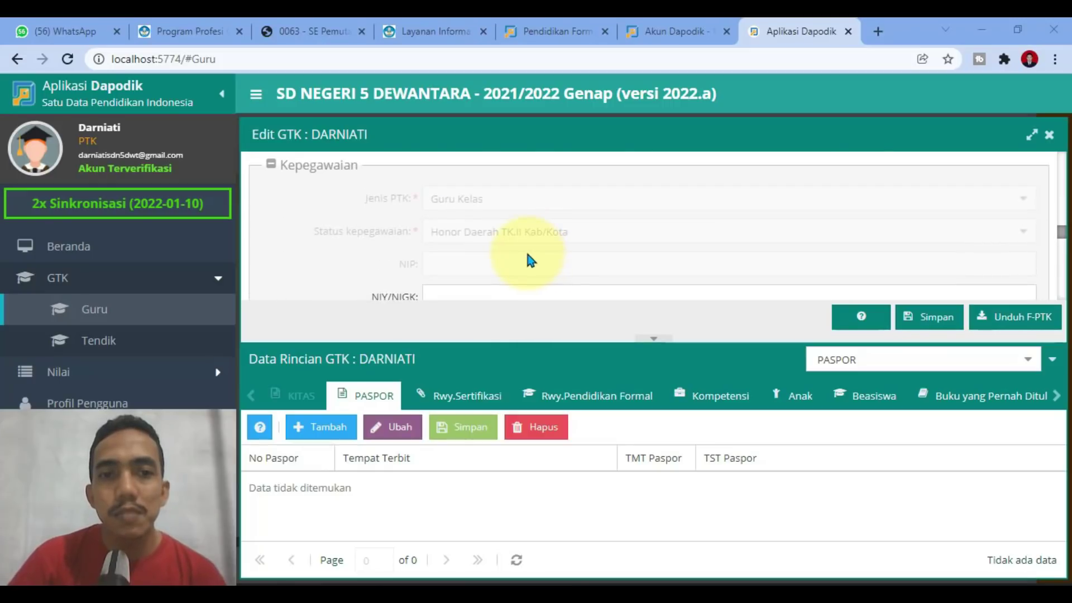
scroll(522, 262, down, 3)
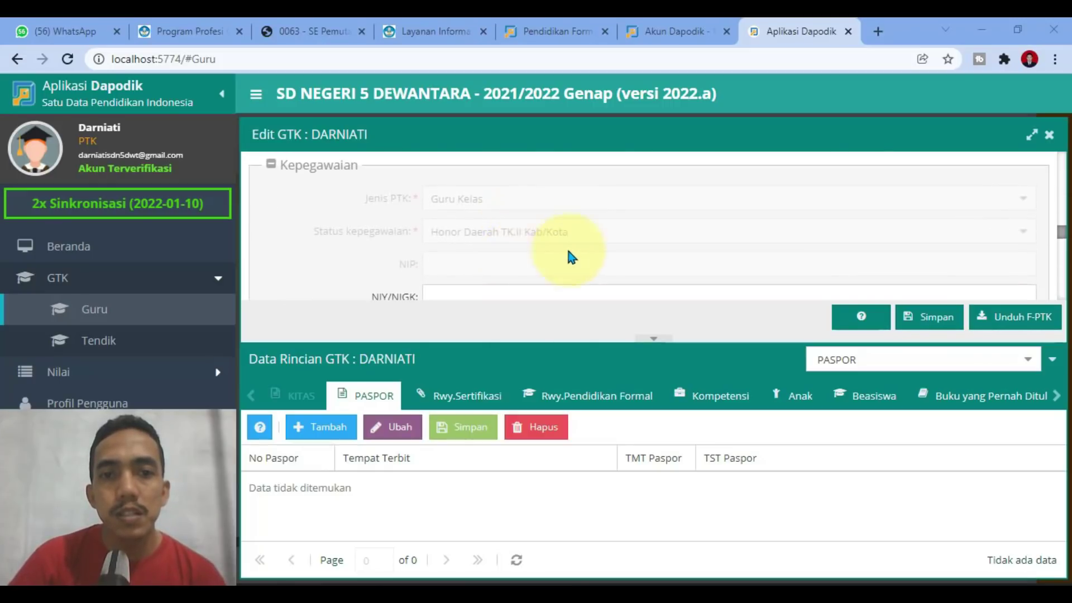
click(860, 318)
scroll(441, 341, down, 3)
scroll(441, 341, down, 10)
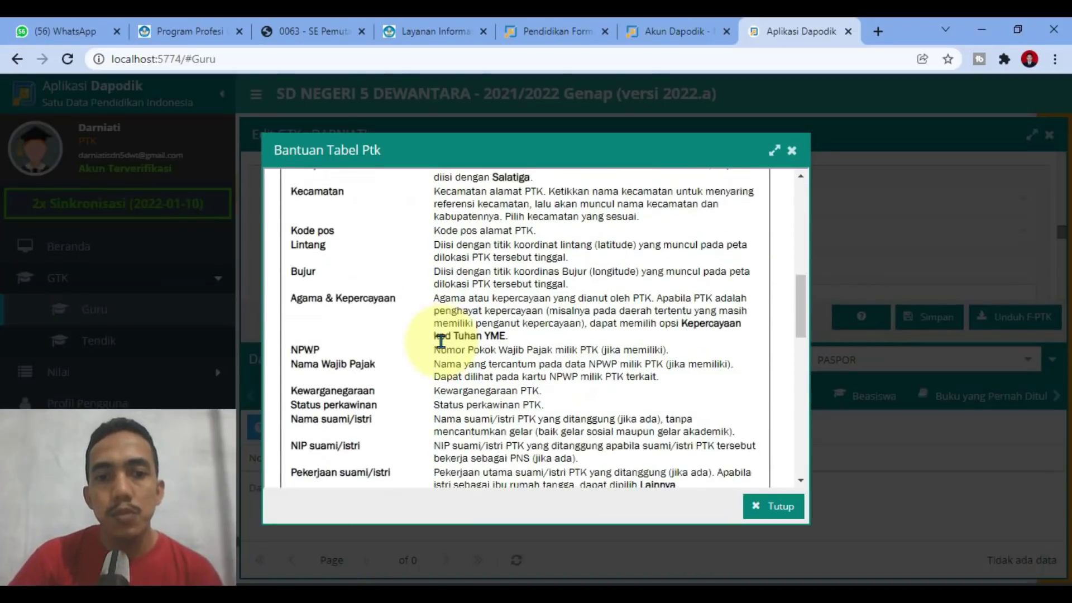
scroll(441, 342, up, 3)
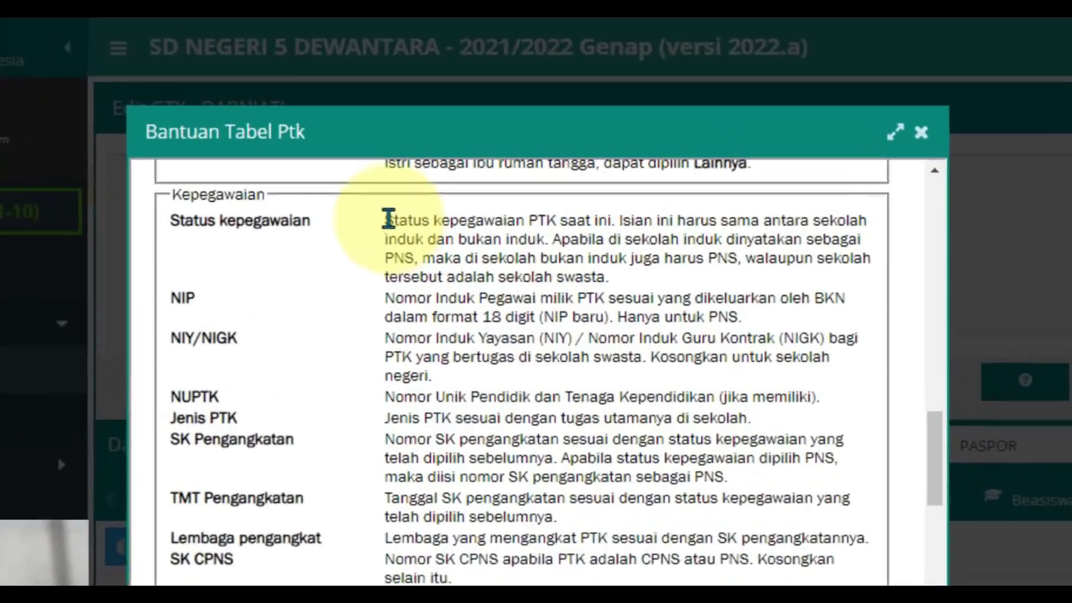
drag(388, 220, 612, 221)
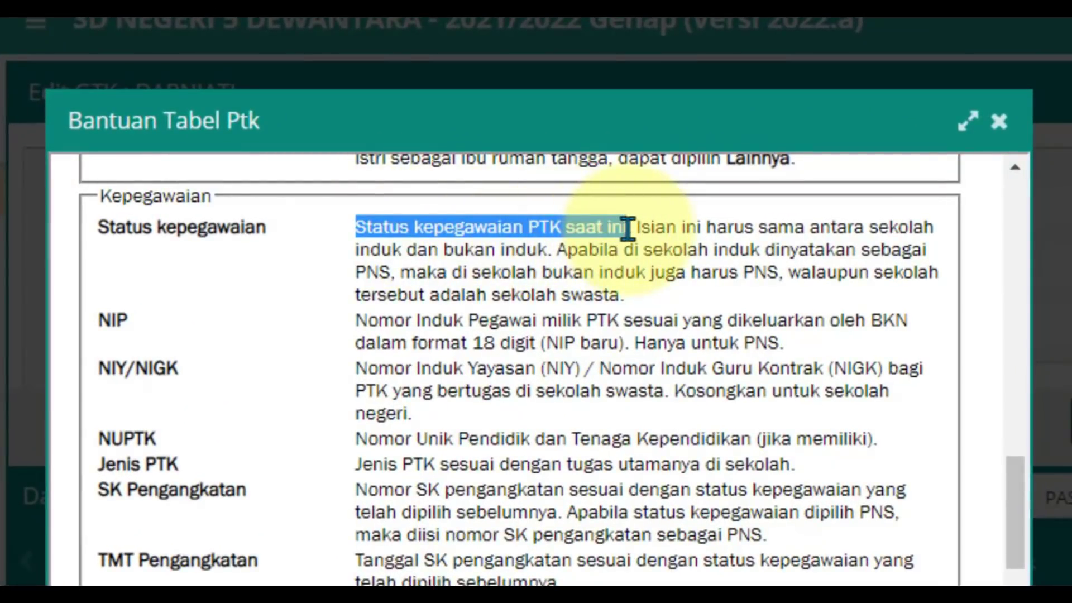
key(Escape)
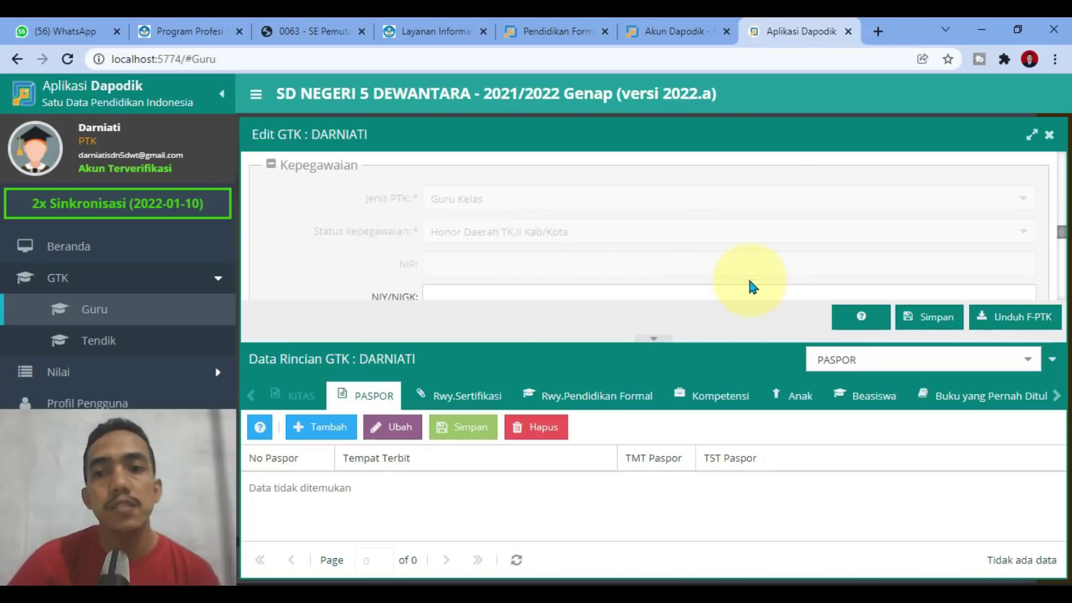
click(860, 319)
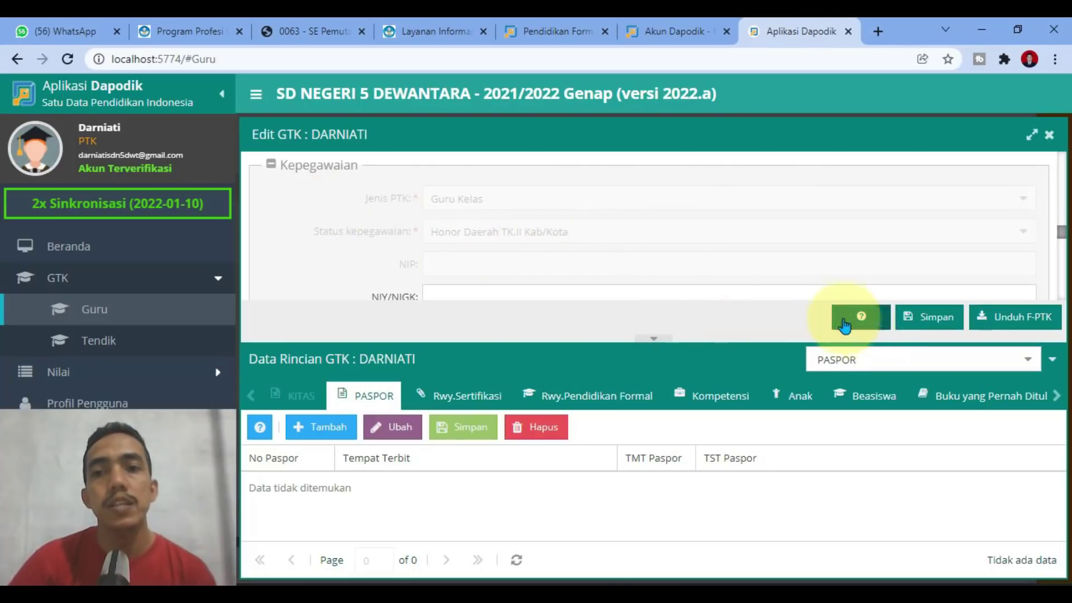
scroll(512, 291, down, 15)
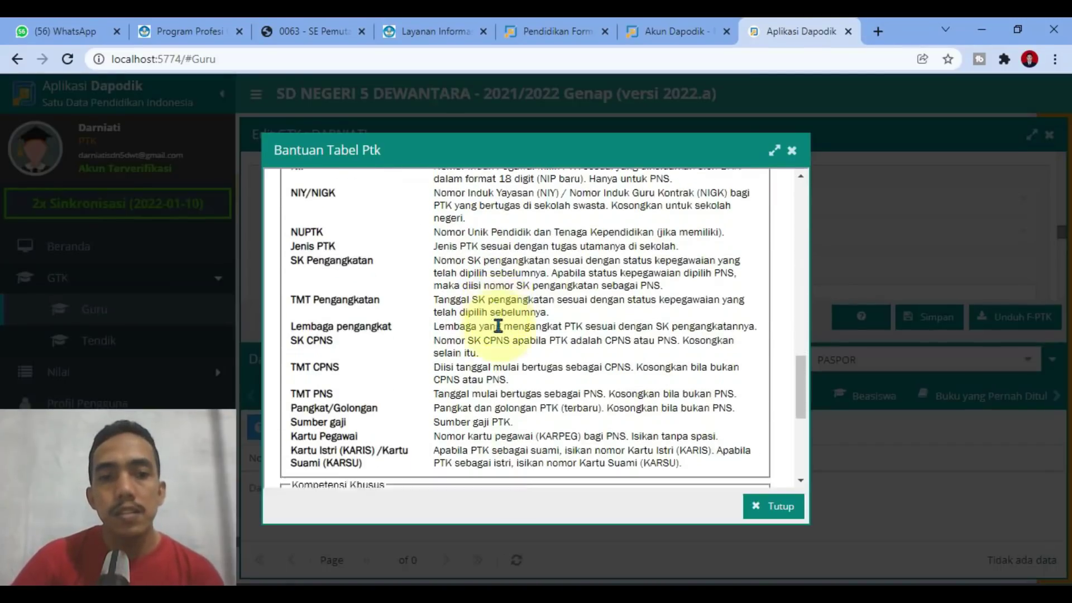
scroll(498, 327, down, 2)
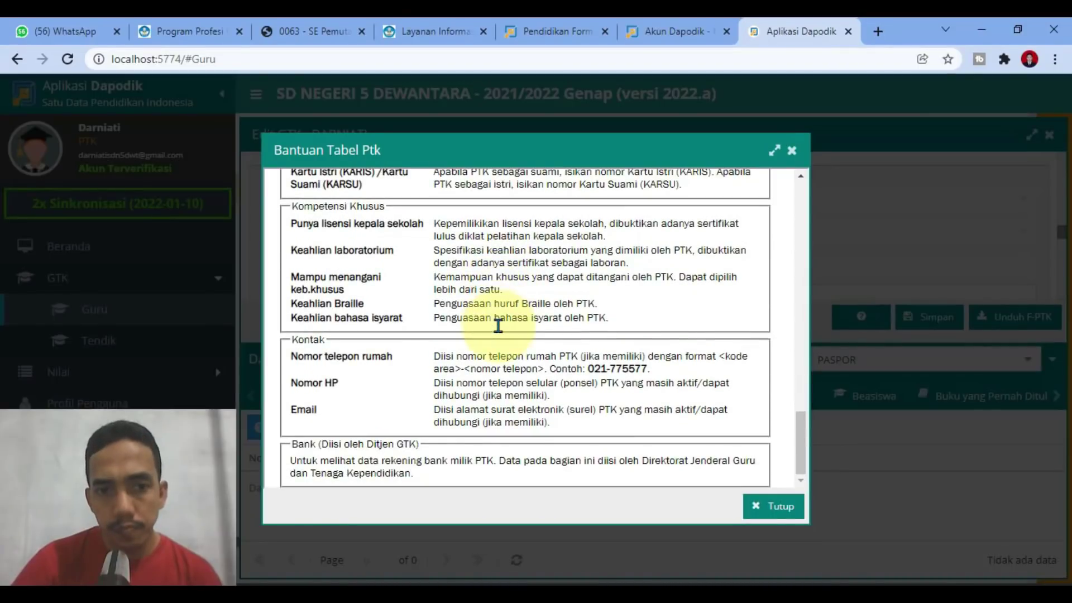
scroll(506, 335, up, 5)
scroll(509, 339, up, 6)
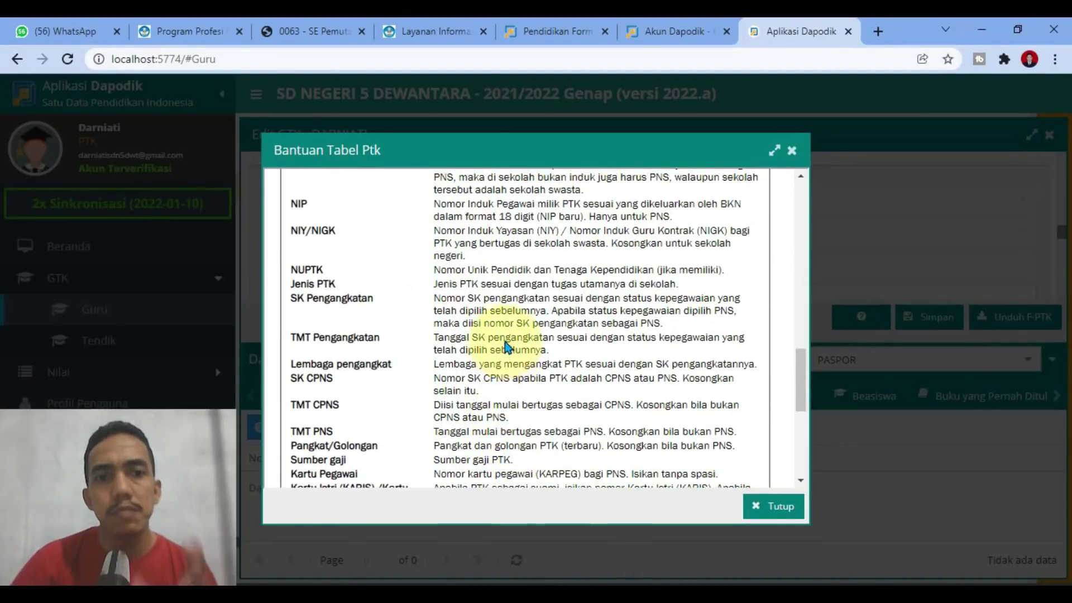
scroll(504, 339, down, 3)
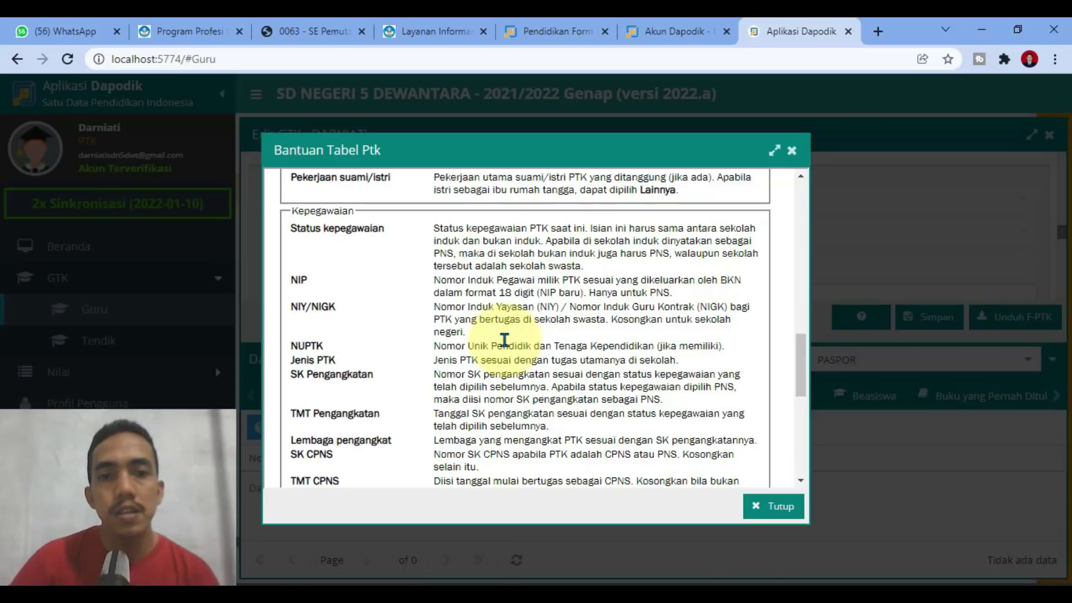
scroll(504, 339, down, 3)
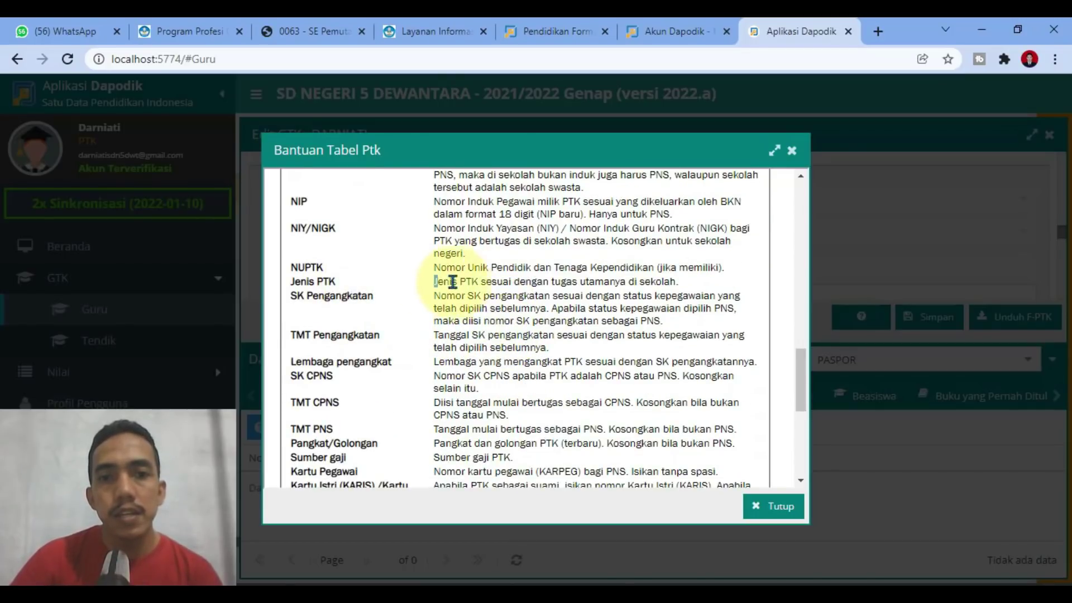
drag(453, 281, 701, 293)
click(704, 282)
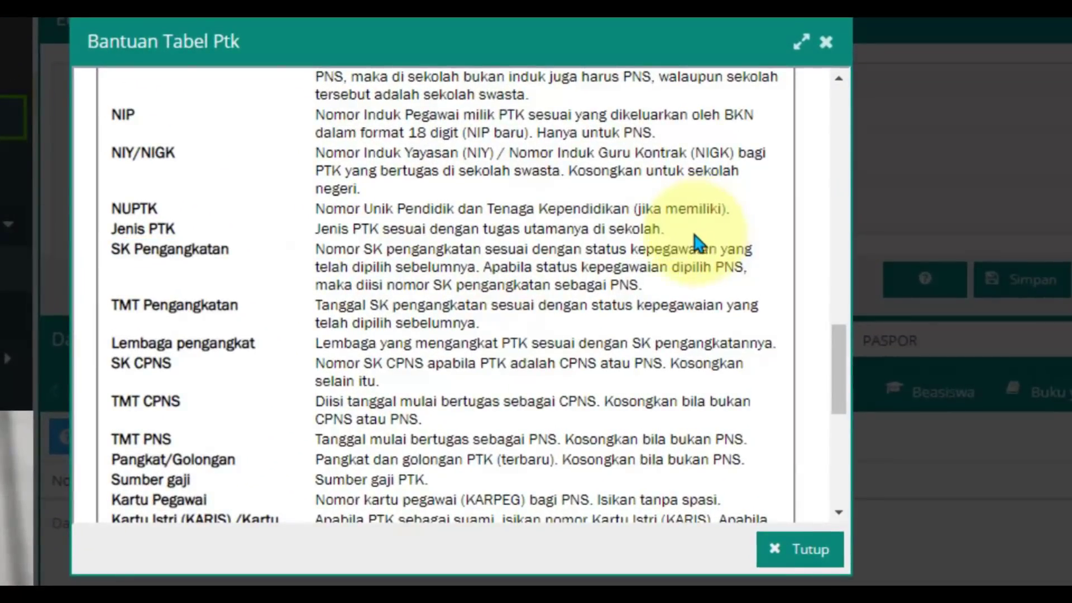
scroll(407, 287, down, 4)
scroll(391, 288, up, 10)
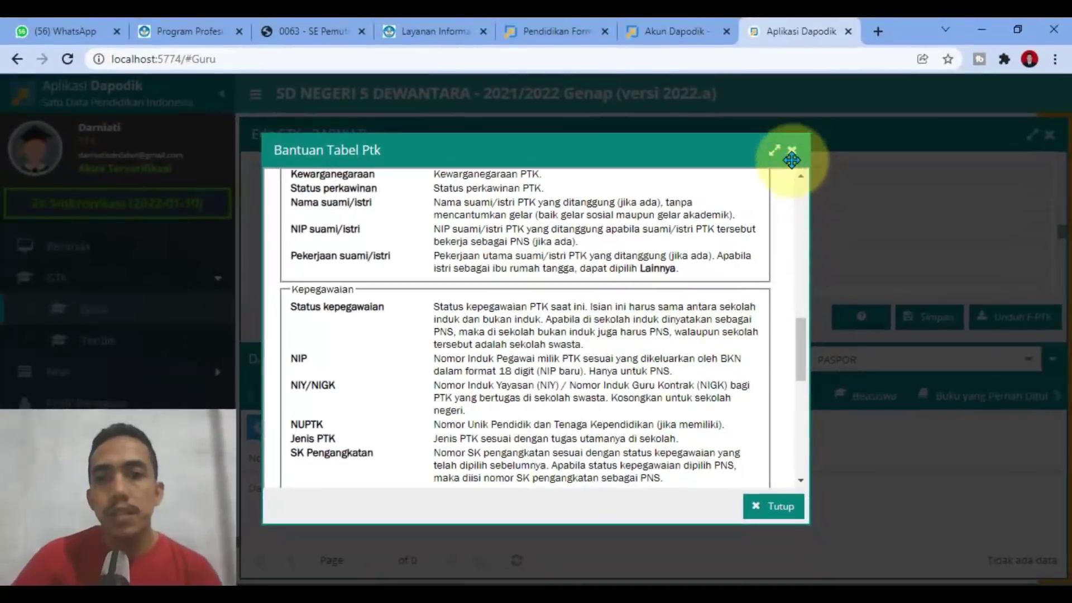
click(803, 115)
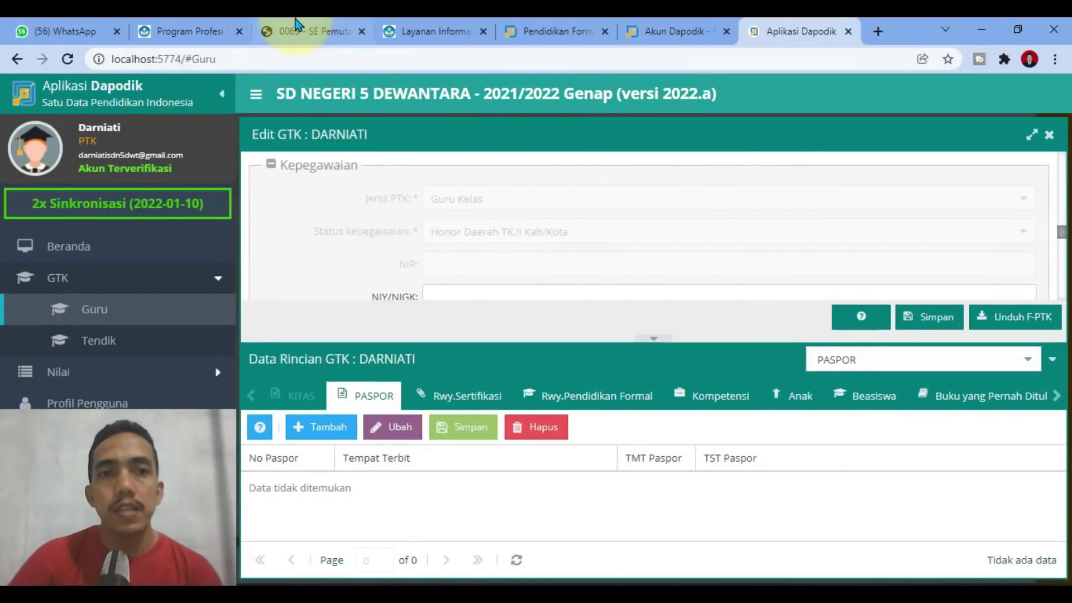
Step: Highlight item 2's deadline, 30 Januari 2022 pukul 23.59 WIB, in circular 0063
click(304, 31)
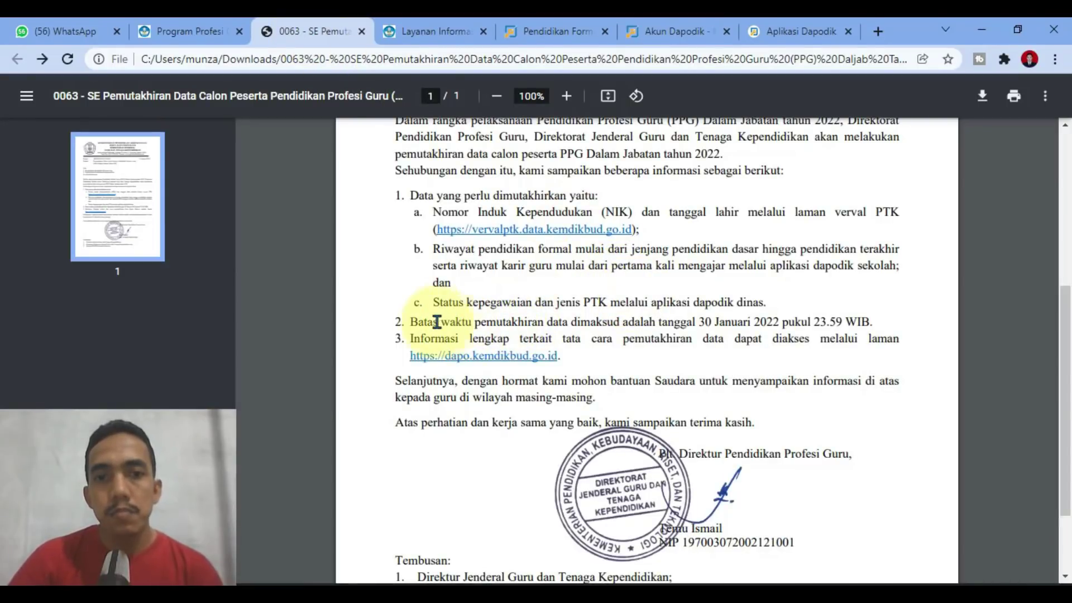
drag(412, 323, 881, 323)
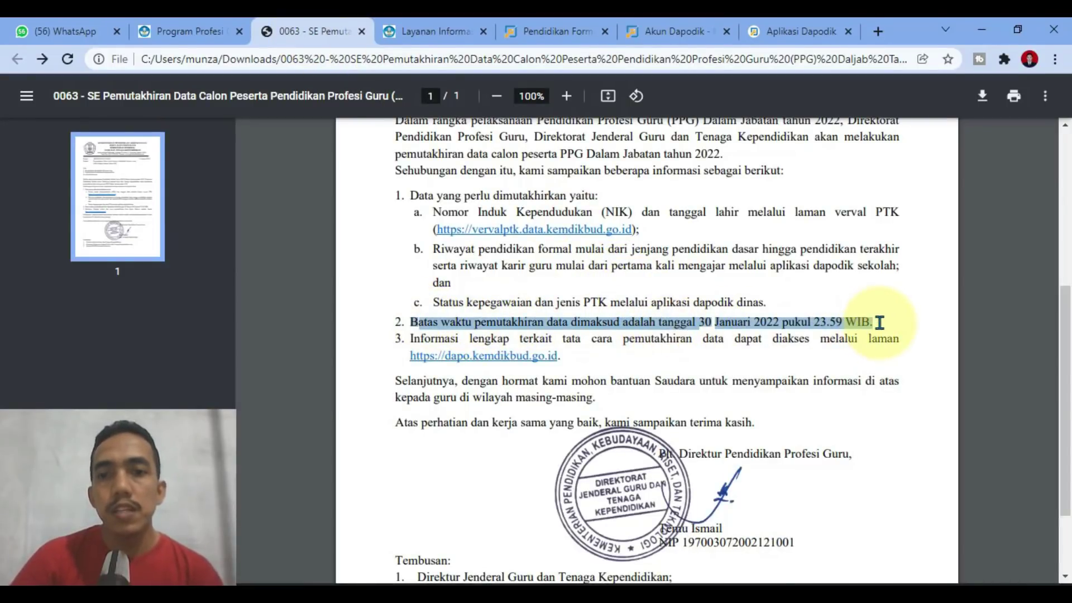
click(897, 313)
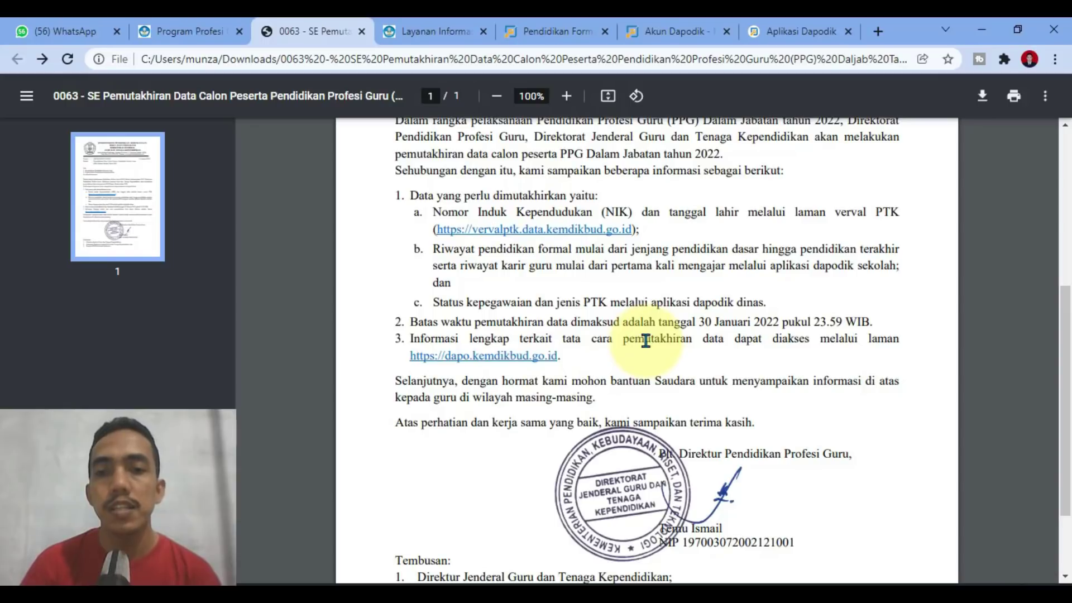
Step: Open dapo.kemdikbud.go.id in a new tab, view its home page, and return to the circular
right_click(514, 366)
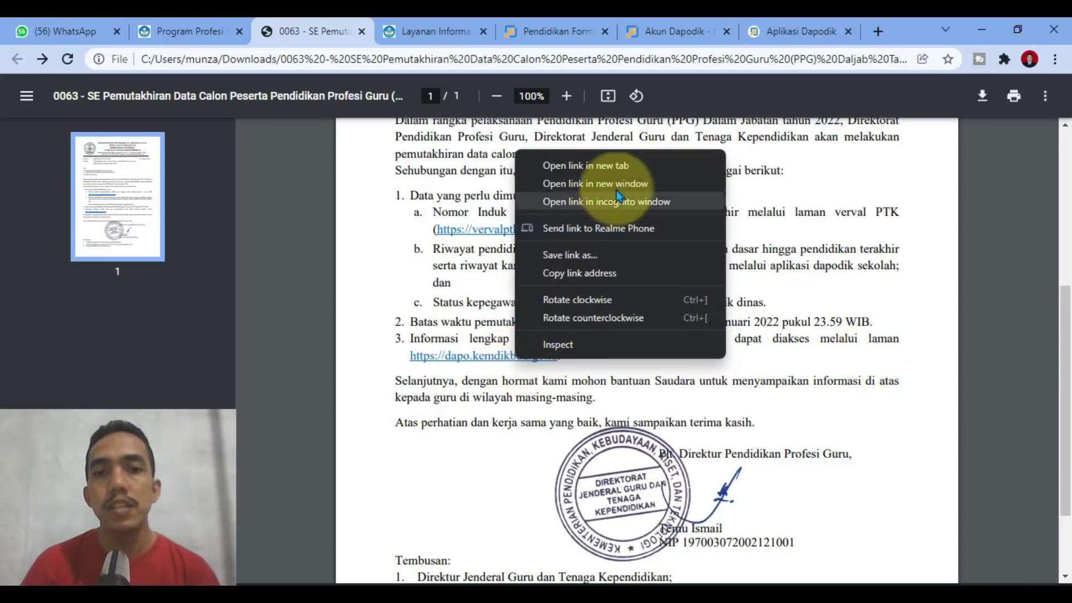
click(618, 168)
click(380, 31)
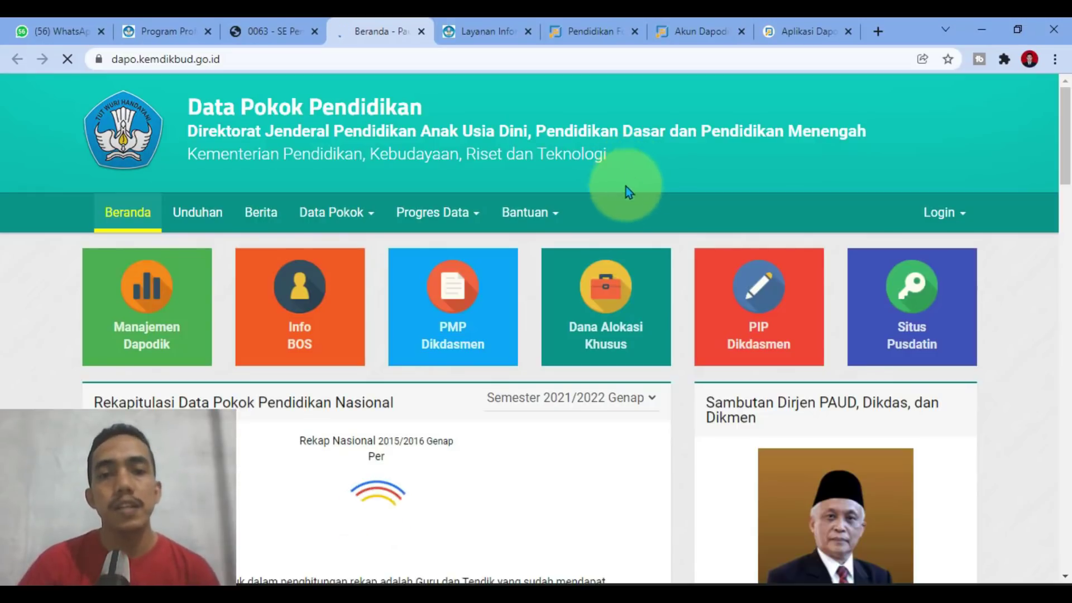
click(279, 25)
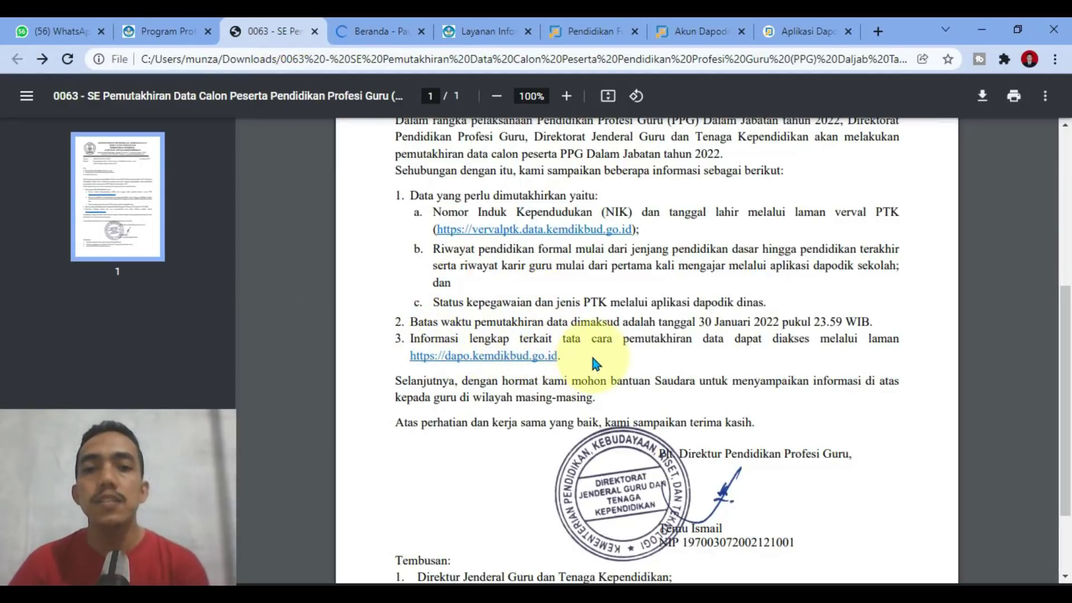
click(357, 31)
click(268, 30)
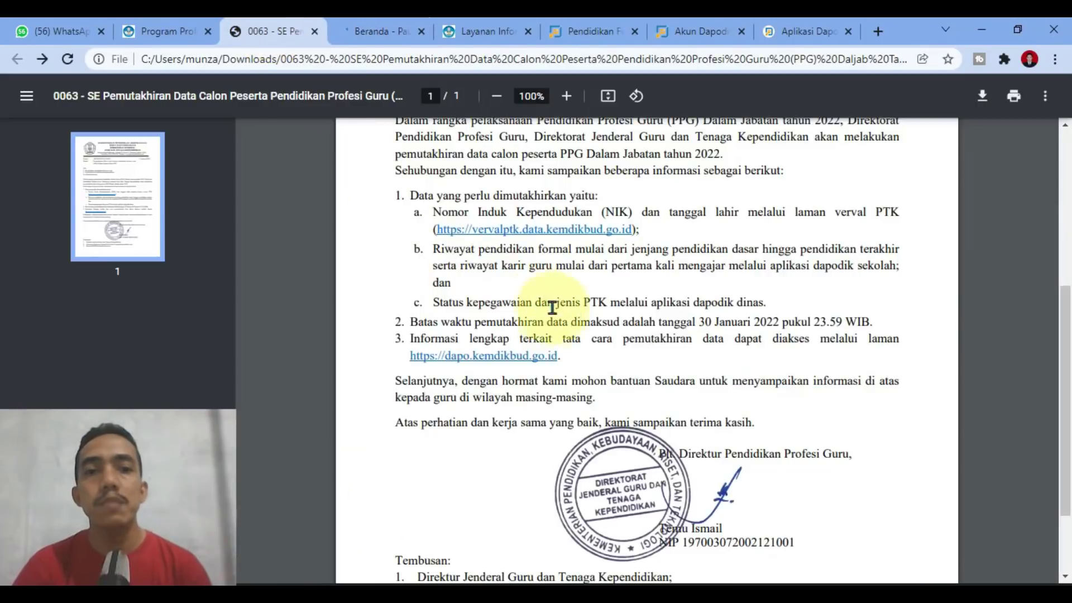